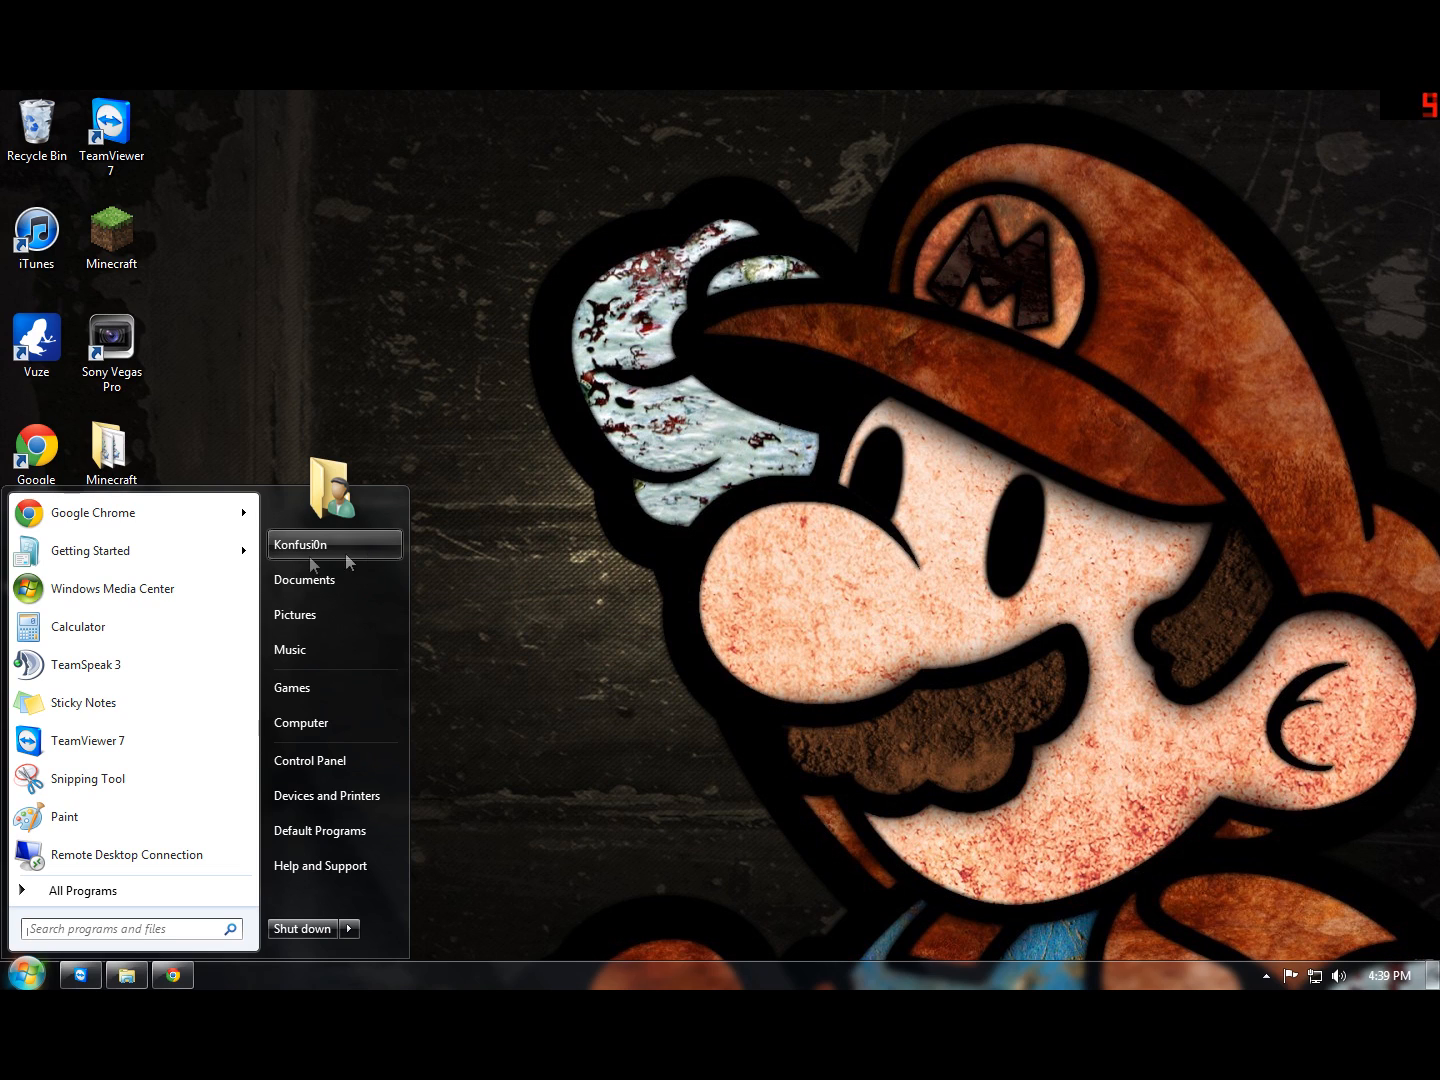
Step: Open Google Chrome and go to the bukkit.org website
{"action": "mouse_move", "coordinate": [187, 514]}
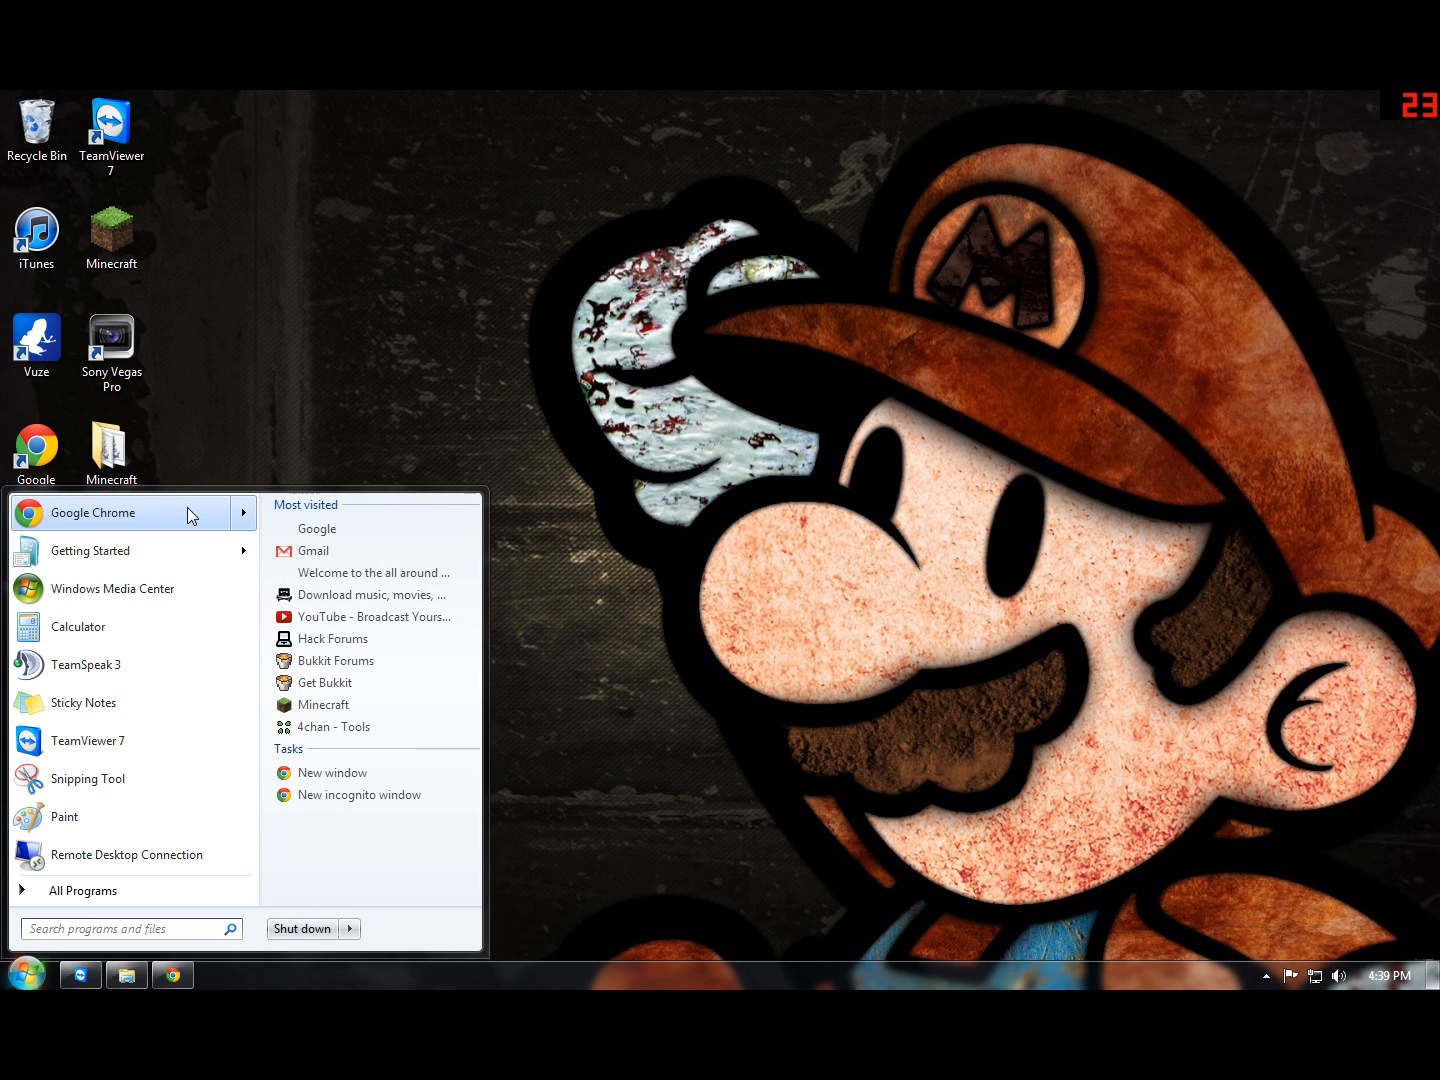
{"action": "left_click", "coordinate": [187, 508]}
{"action": "key", "text": "ctrl+l"}
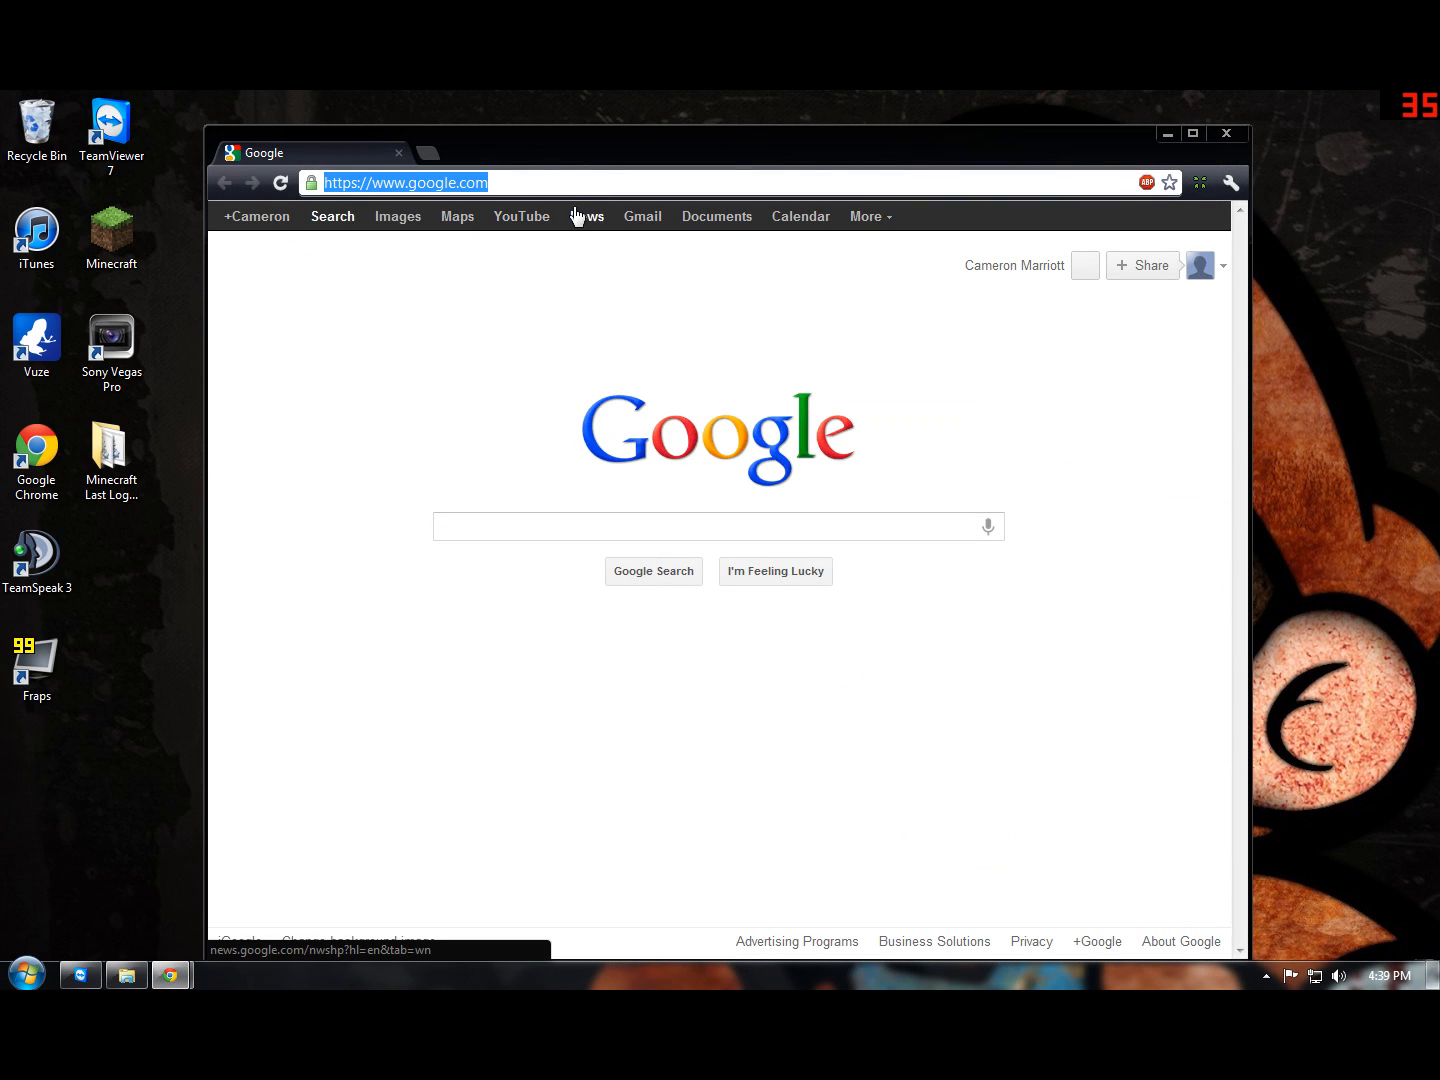
{"action": "type", "text": "bukkit.org"}
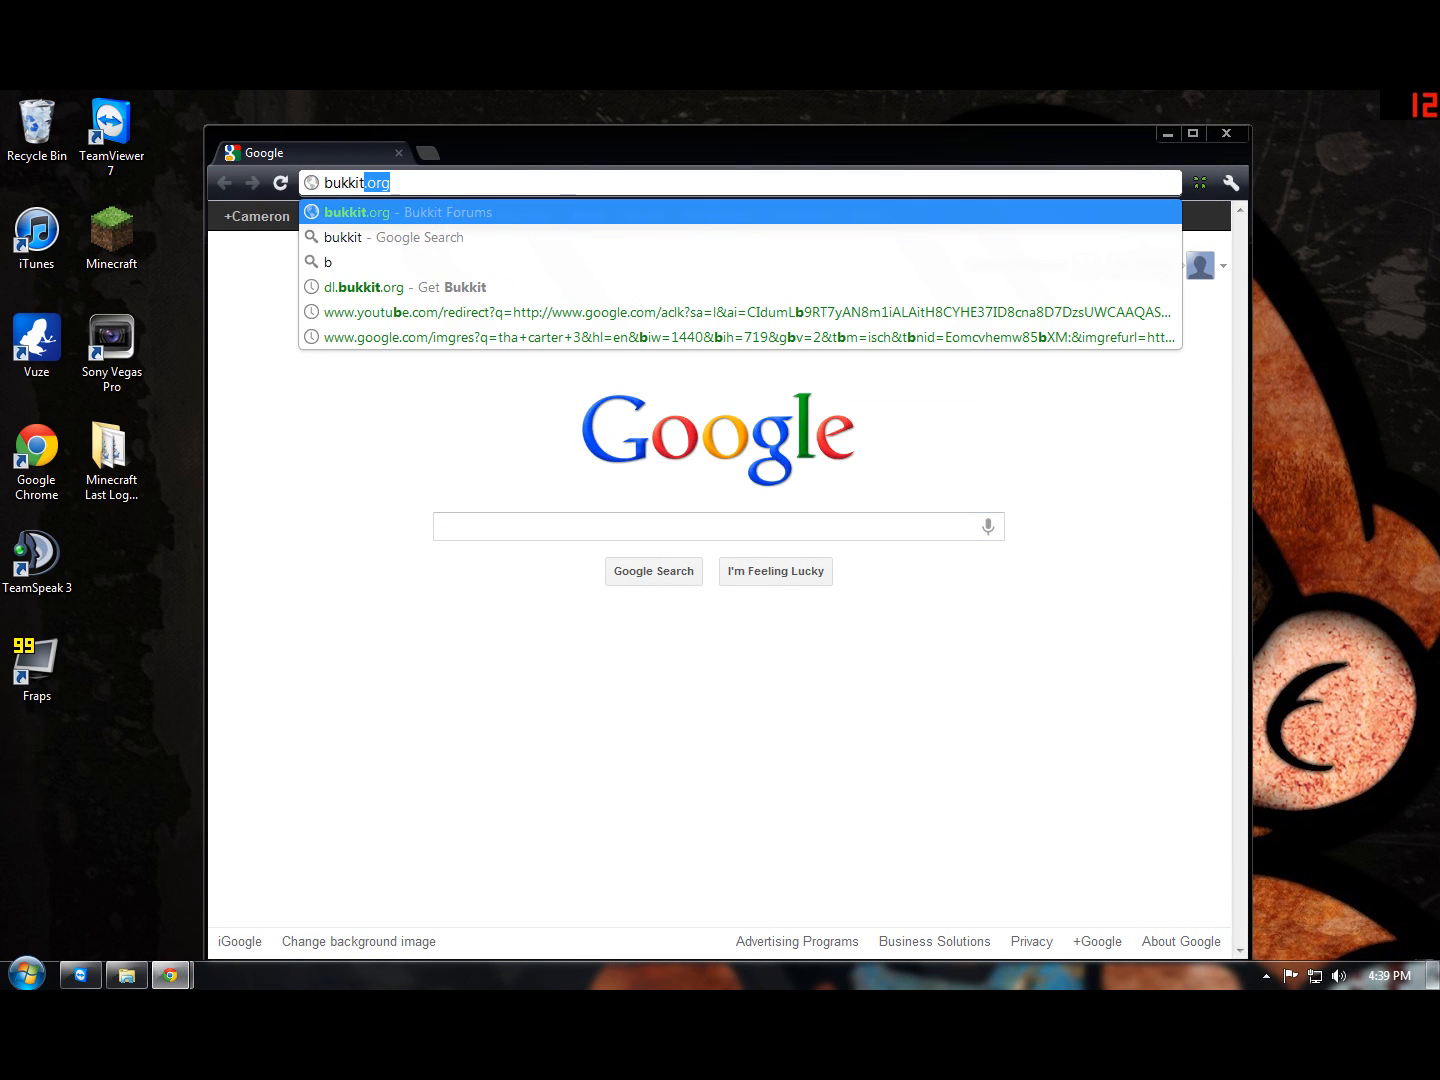
{"action": "key", "text": "Return"}
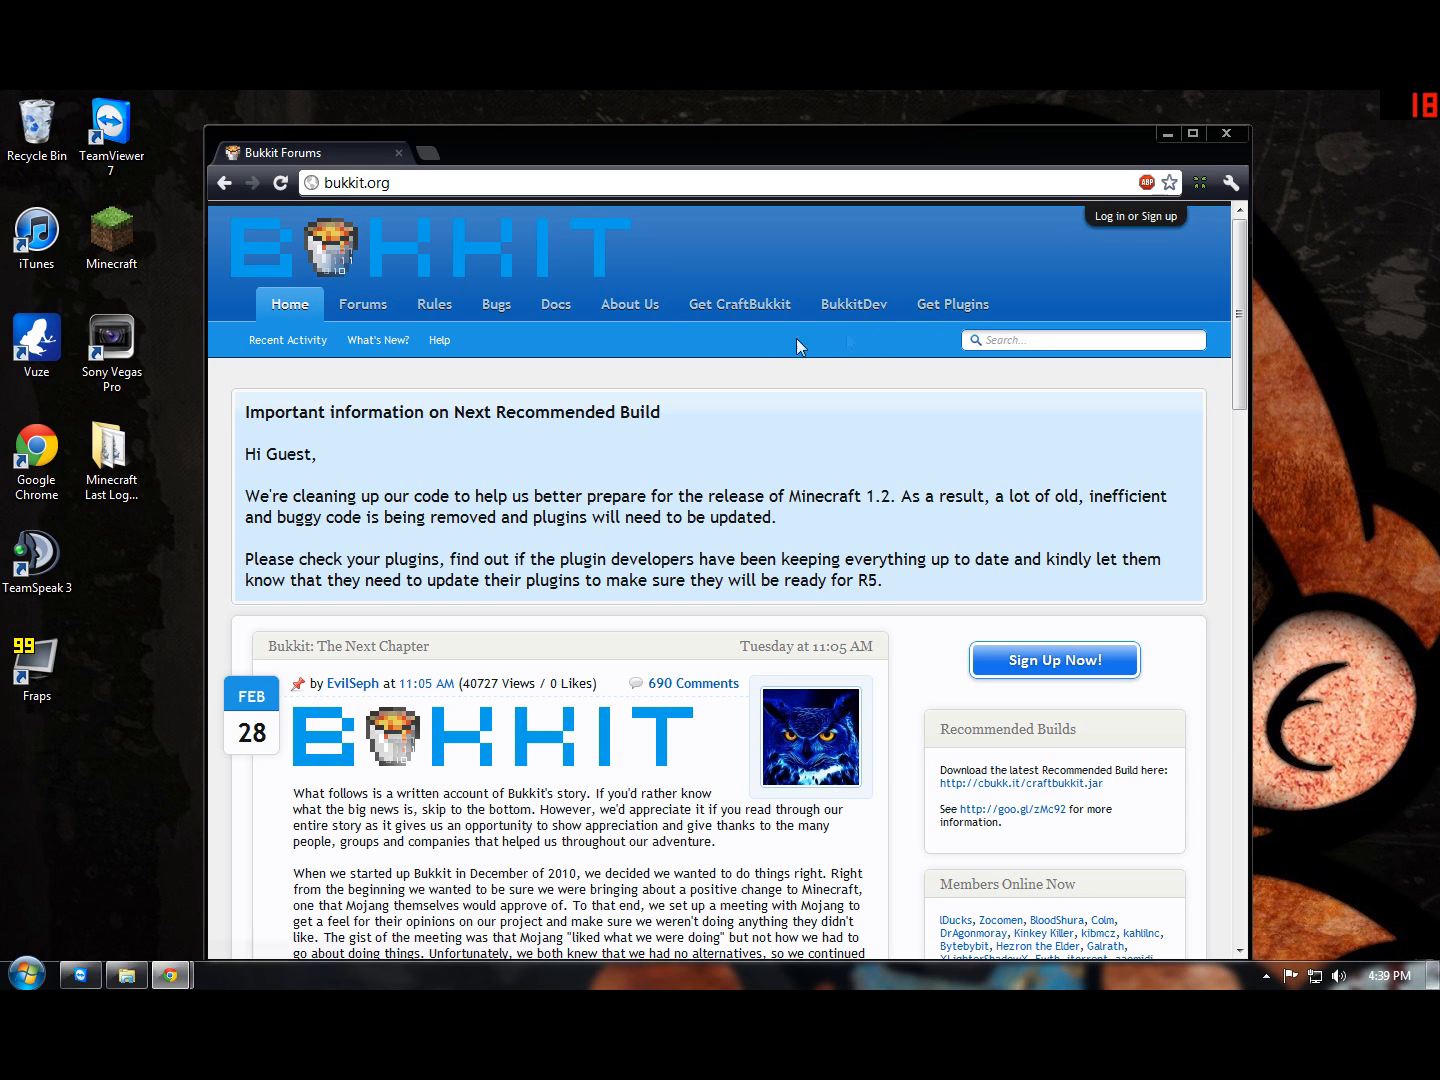
Step: Maximize the browser window and go to the dl.bukkit.org download page
{"action": "double_click", "coordinate": [538, 147]}
{"action": "left_click", "coordinate": [190, 133]}
{"action": "left_click", "coordinate": [191, 133]}
{"action": "key", "text": "ctrl+a"}
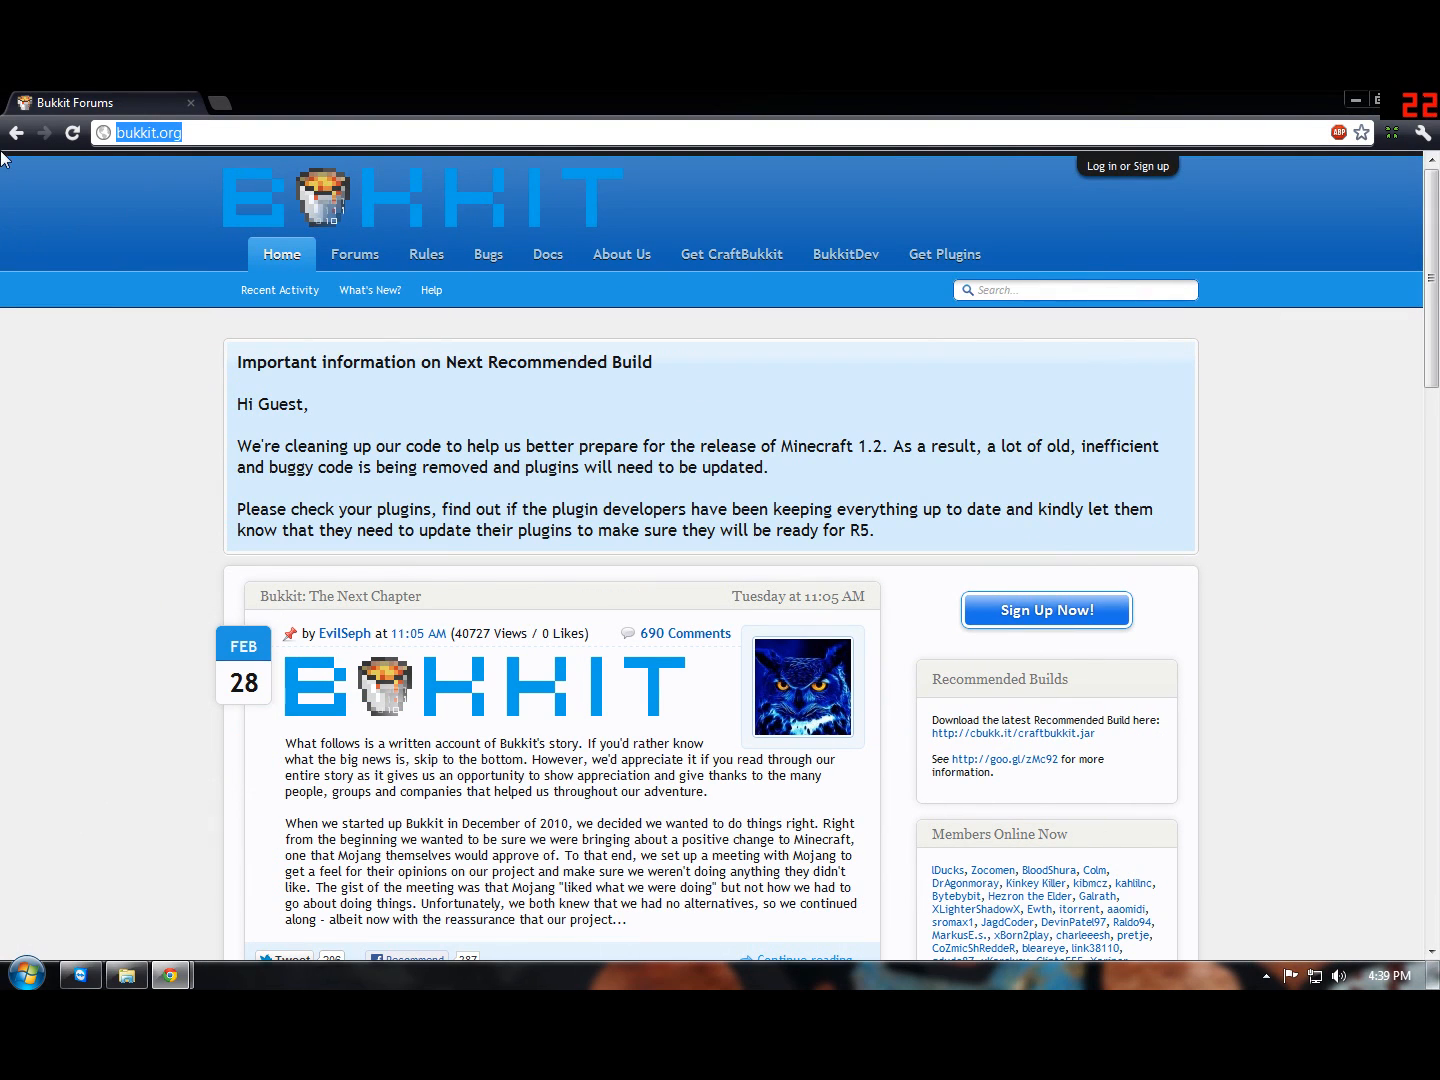
{"action": "type", "text": "dl."}
{"action": "key", "text": "Return"}
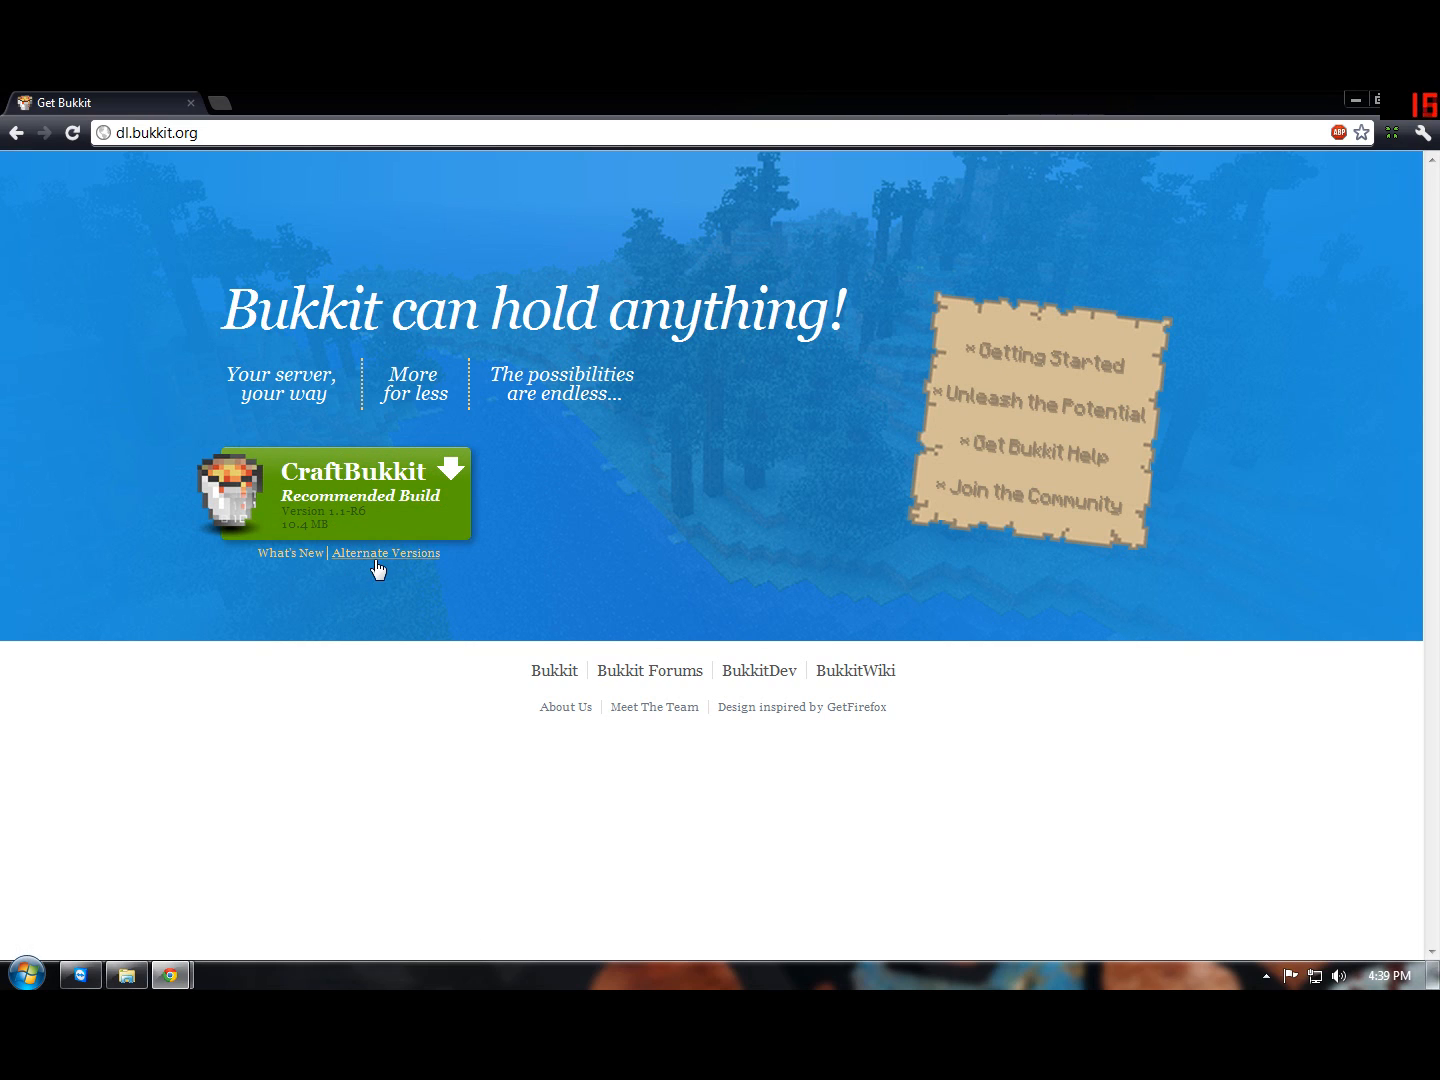
Step: Download CraftBukkit development build #2032 (1.2.3-R0.1) from the alternate versions and keep the jar file
{"action": "left_click", "coordinate": [341, 563]}
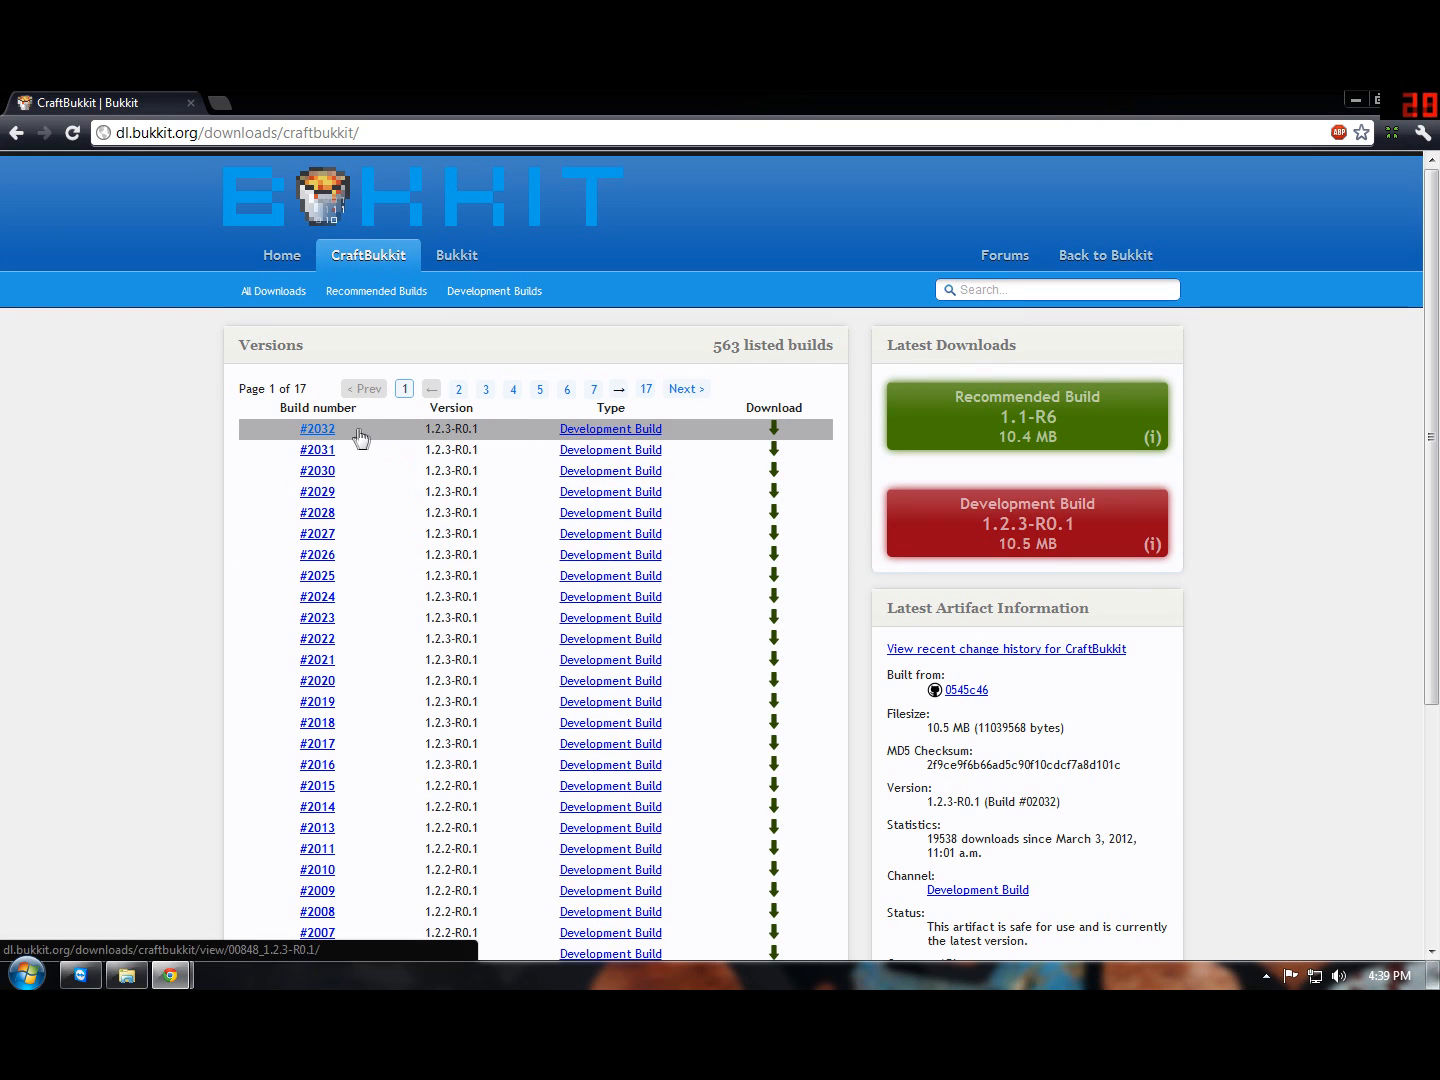
{"action": "left_click", "coordinate": [323, 432]}
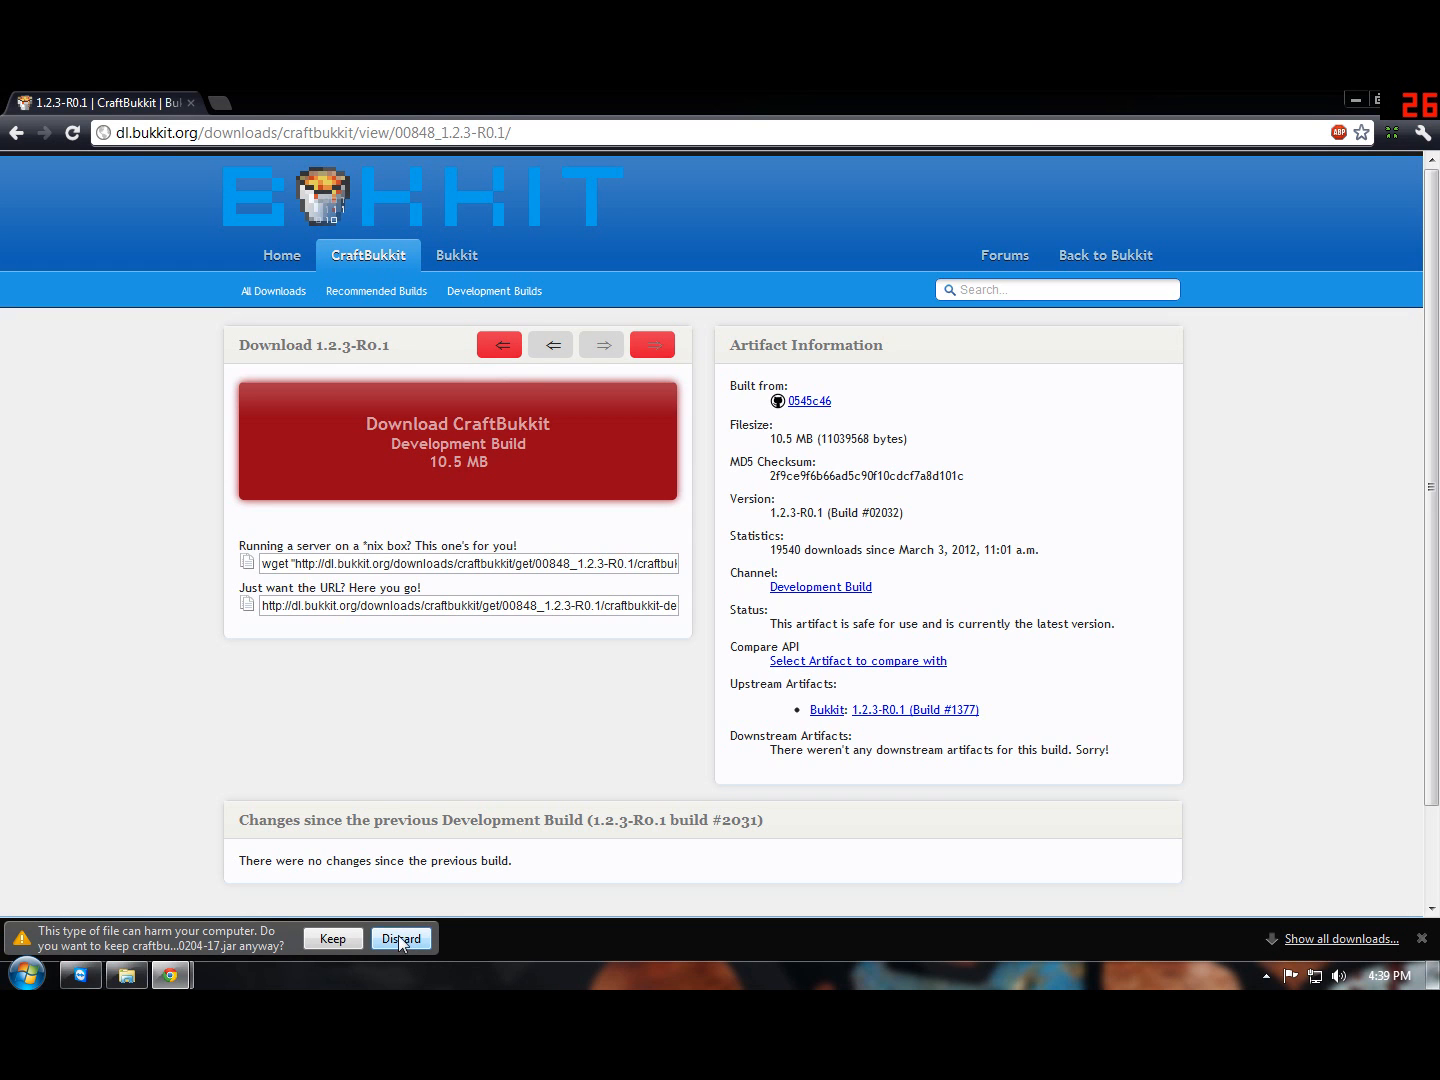
{"action": "left_click", "coordinate": [333, 938]}
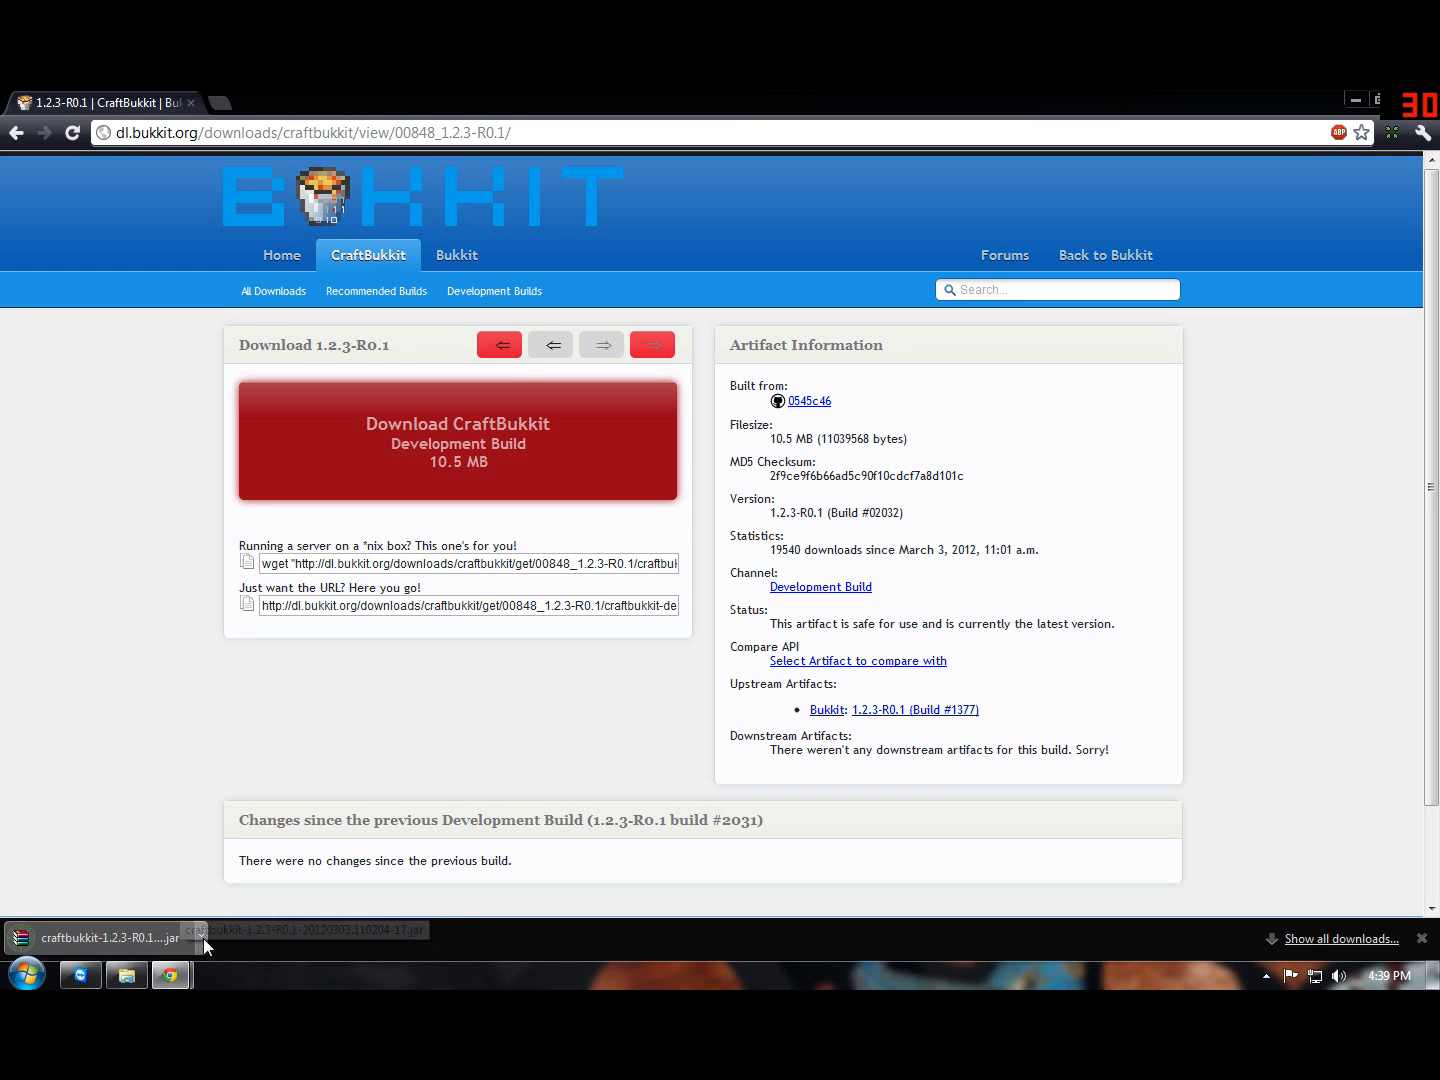
Step: Arrange the browser beside the Servers > Minecraft folder window and place the downloaded CraftBukkit jar in that folder
{"action": "left_click_drag", "start_coordinate": [563, 96], "coordinate": [845, 137]}
{"action": "left_click", "coordinate": [148, 967]}
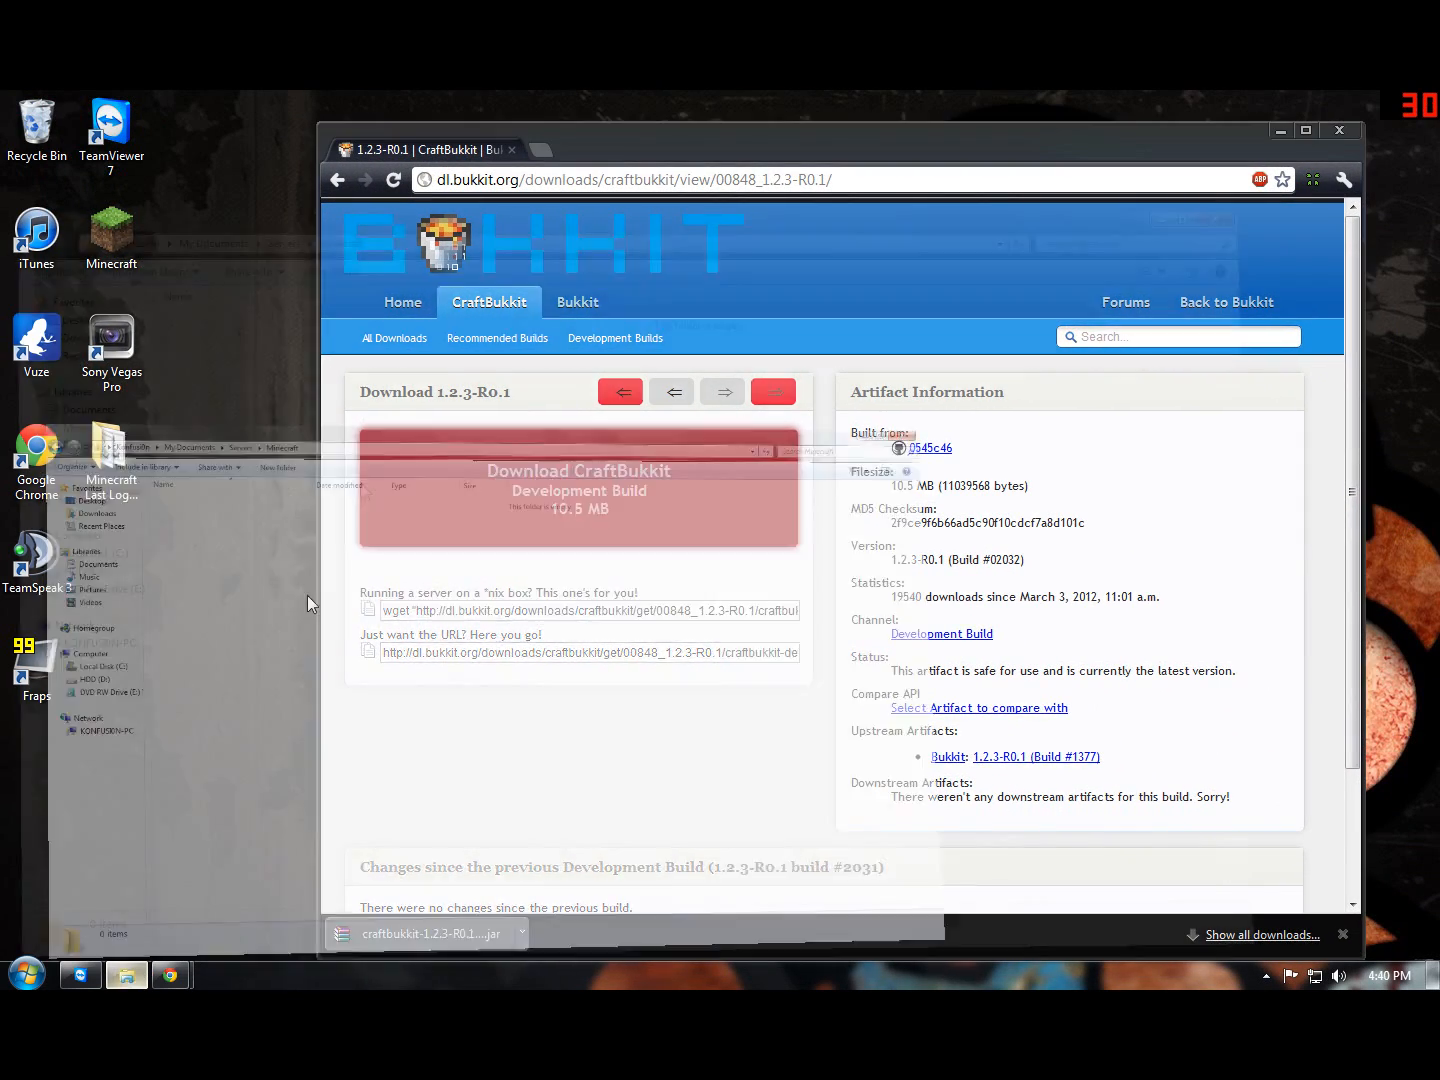
{"action": "left_click_drag", "start_coordinate": [389, 95], "coordinate": [427, 283]}
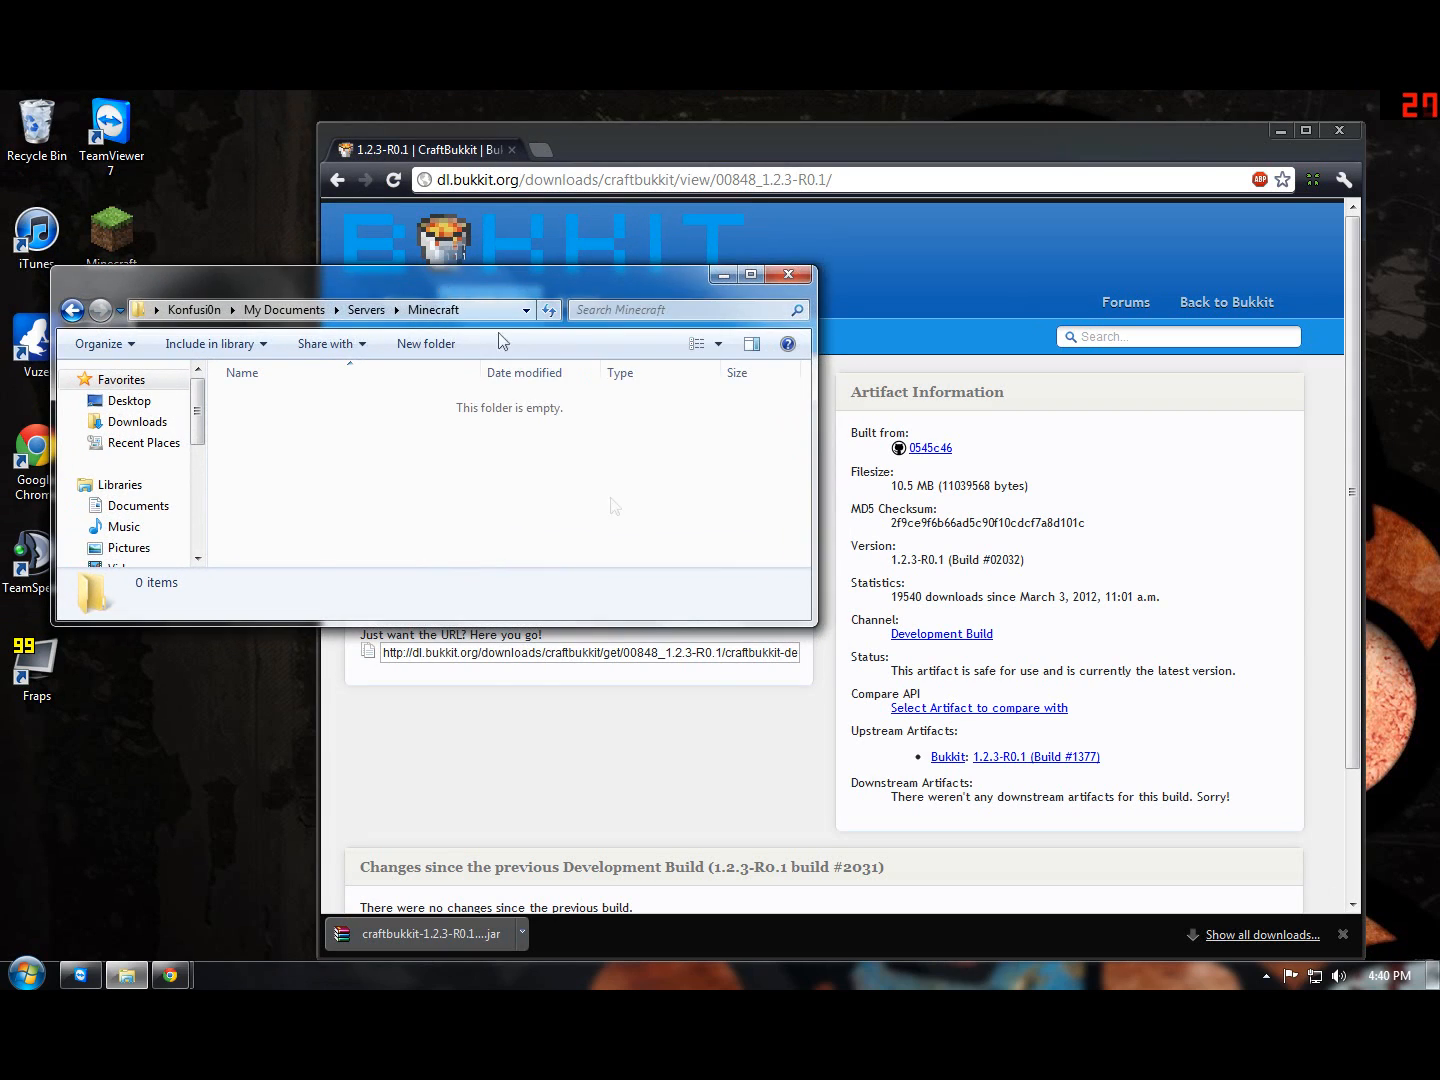
{"action": "left_click", "coordinate": [614, 759]}
{"action": "left_click_drag", "start_coordinate": [580, 149], "coordinate": [916, 139]}
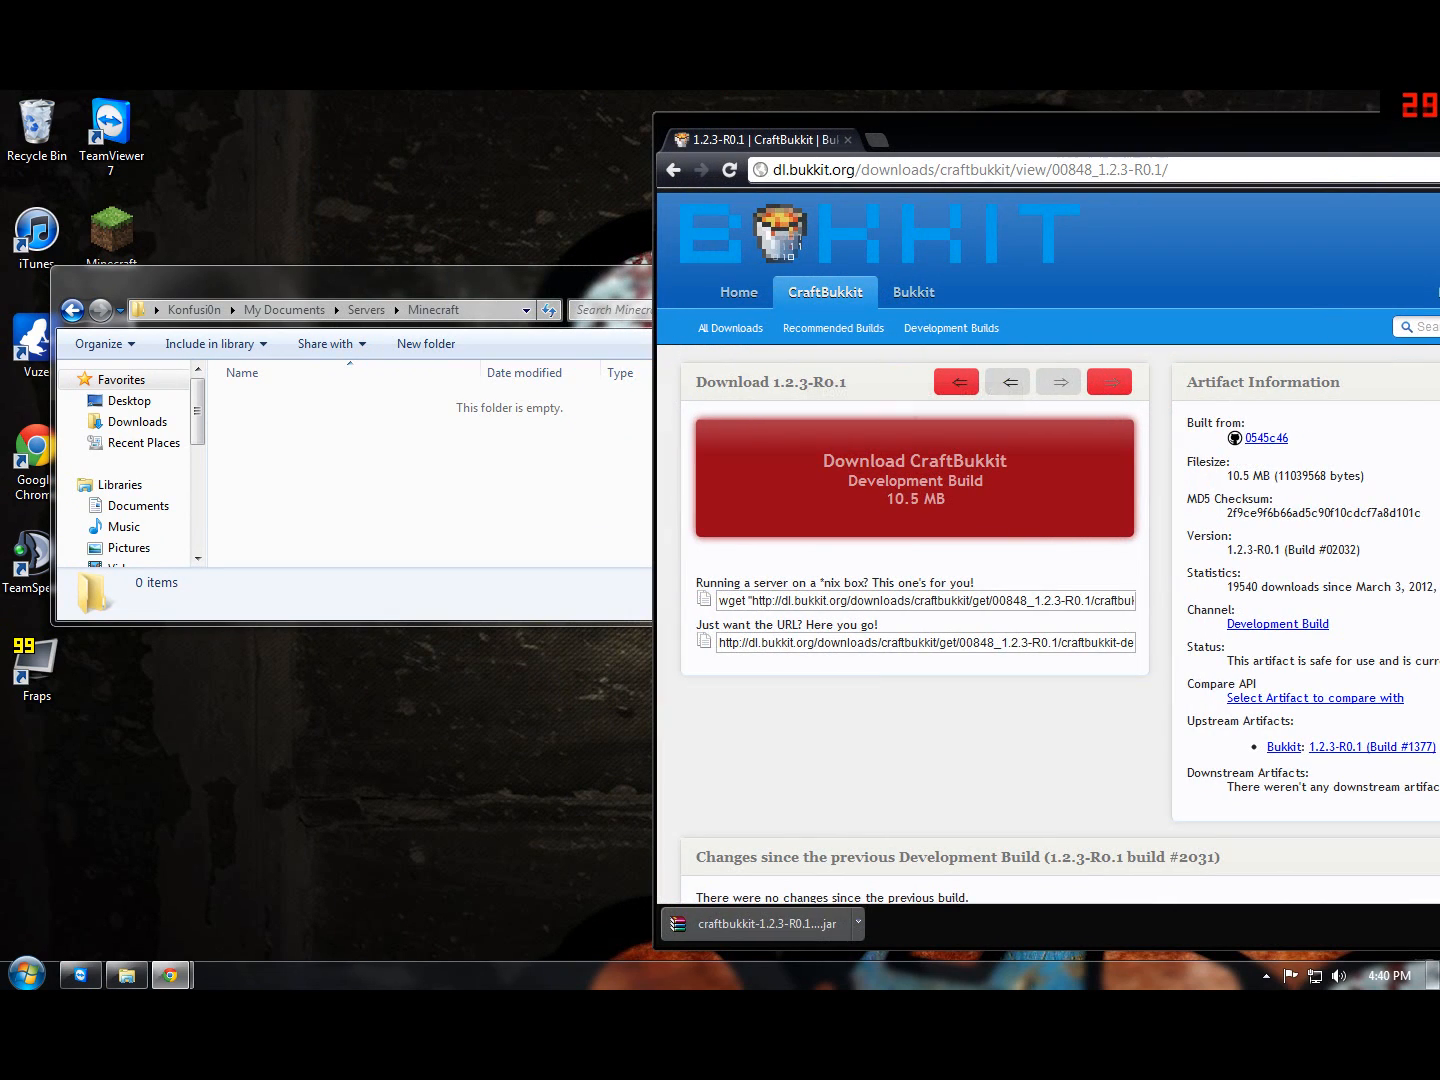
{"action": "scroll", "coordinate": [806, 901], "scroll_direction": "down", "scroll_amount": 1}
{"action": "left_click_drag", "start_coordinate": [806, 925], "coordinate": [447, 529]}
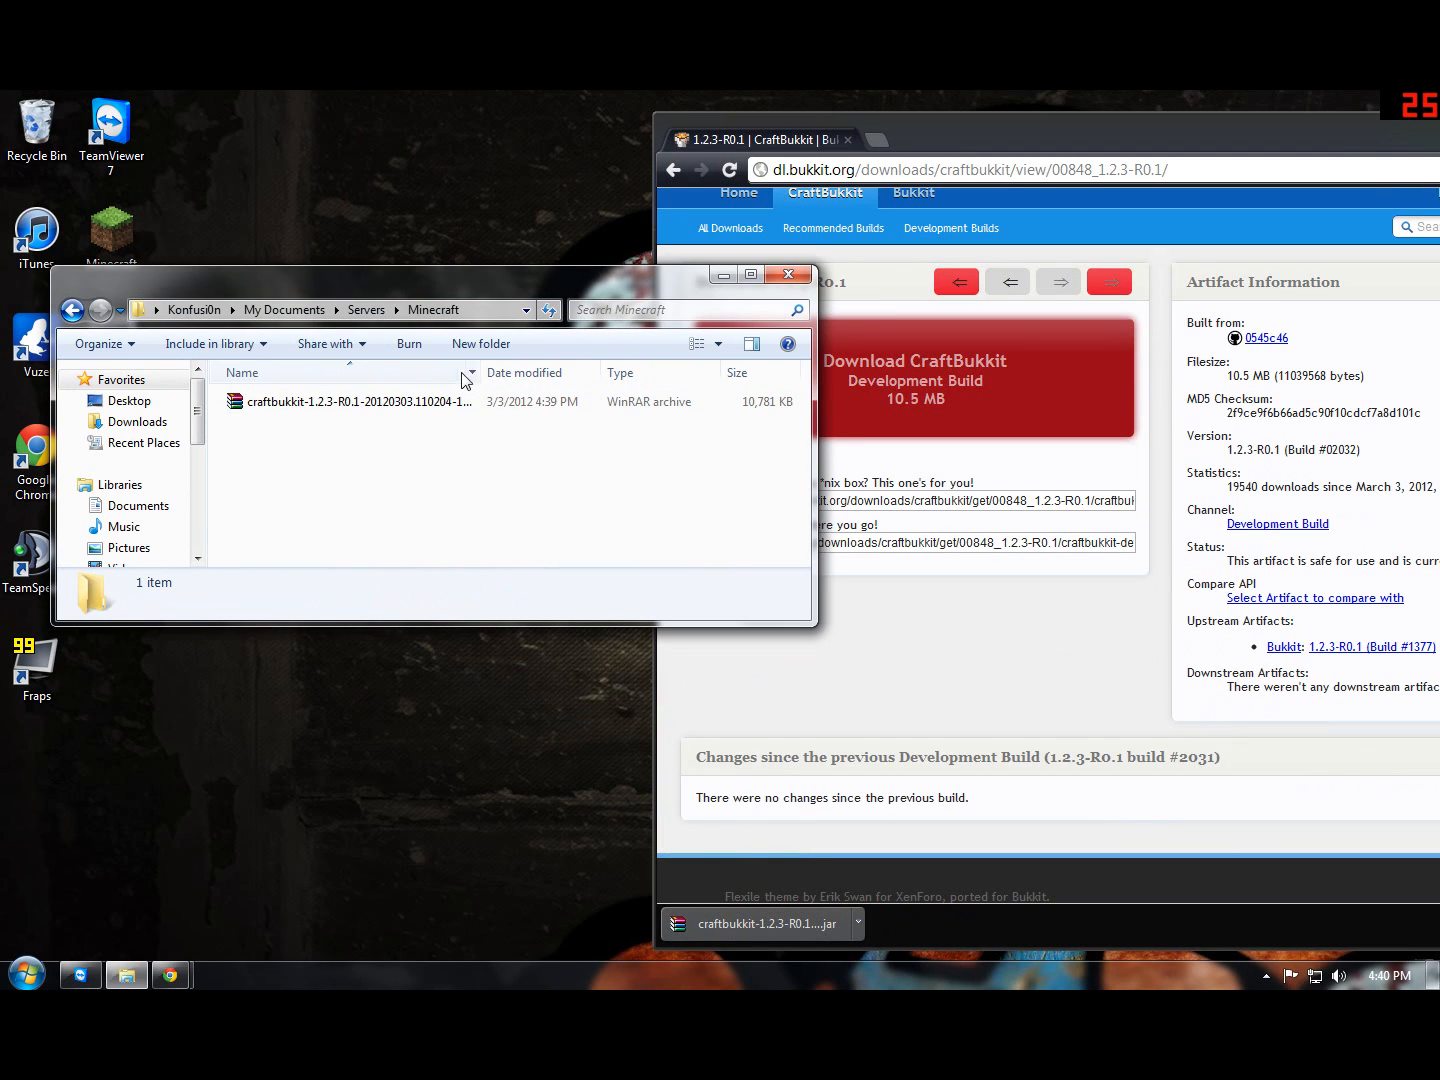
Step: Widen the folder's Name column and rename the CraftBukkit jar to Bukkit
{"action": "left_click_drag", "start_coordinate": [481, 376], "coordinate": [550, 381]}
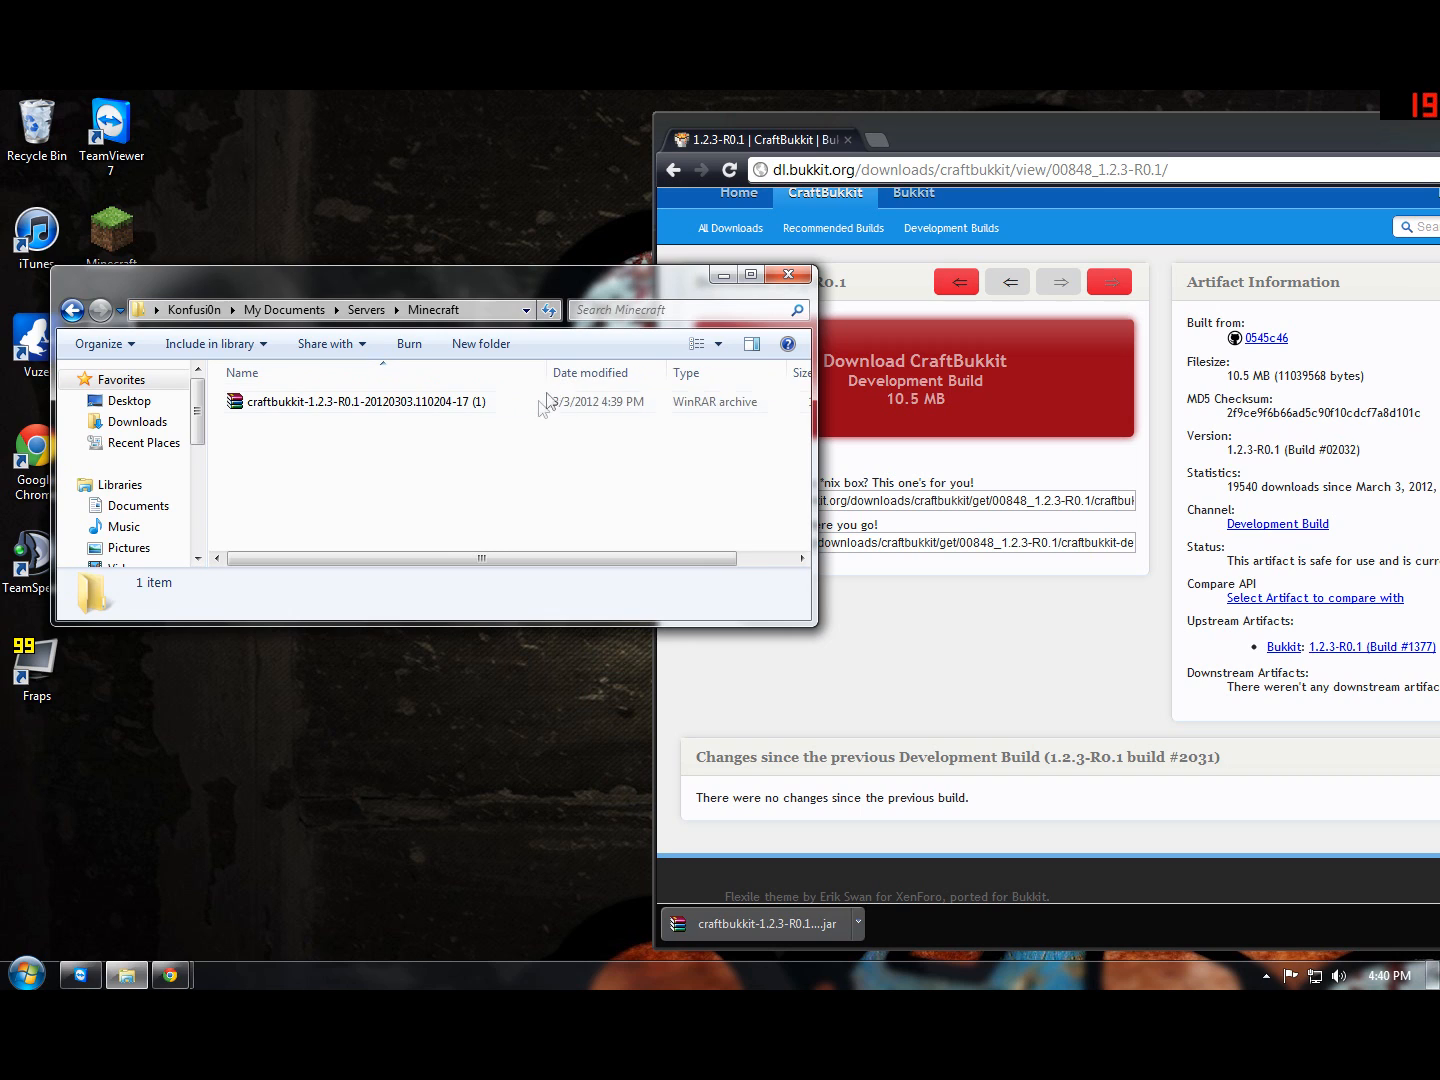
{"action": "right_click", "coordinate": [484, 403]}
{"action": "left_click", "coordinate": [551, 721]}
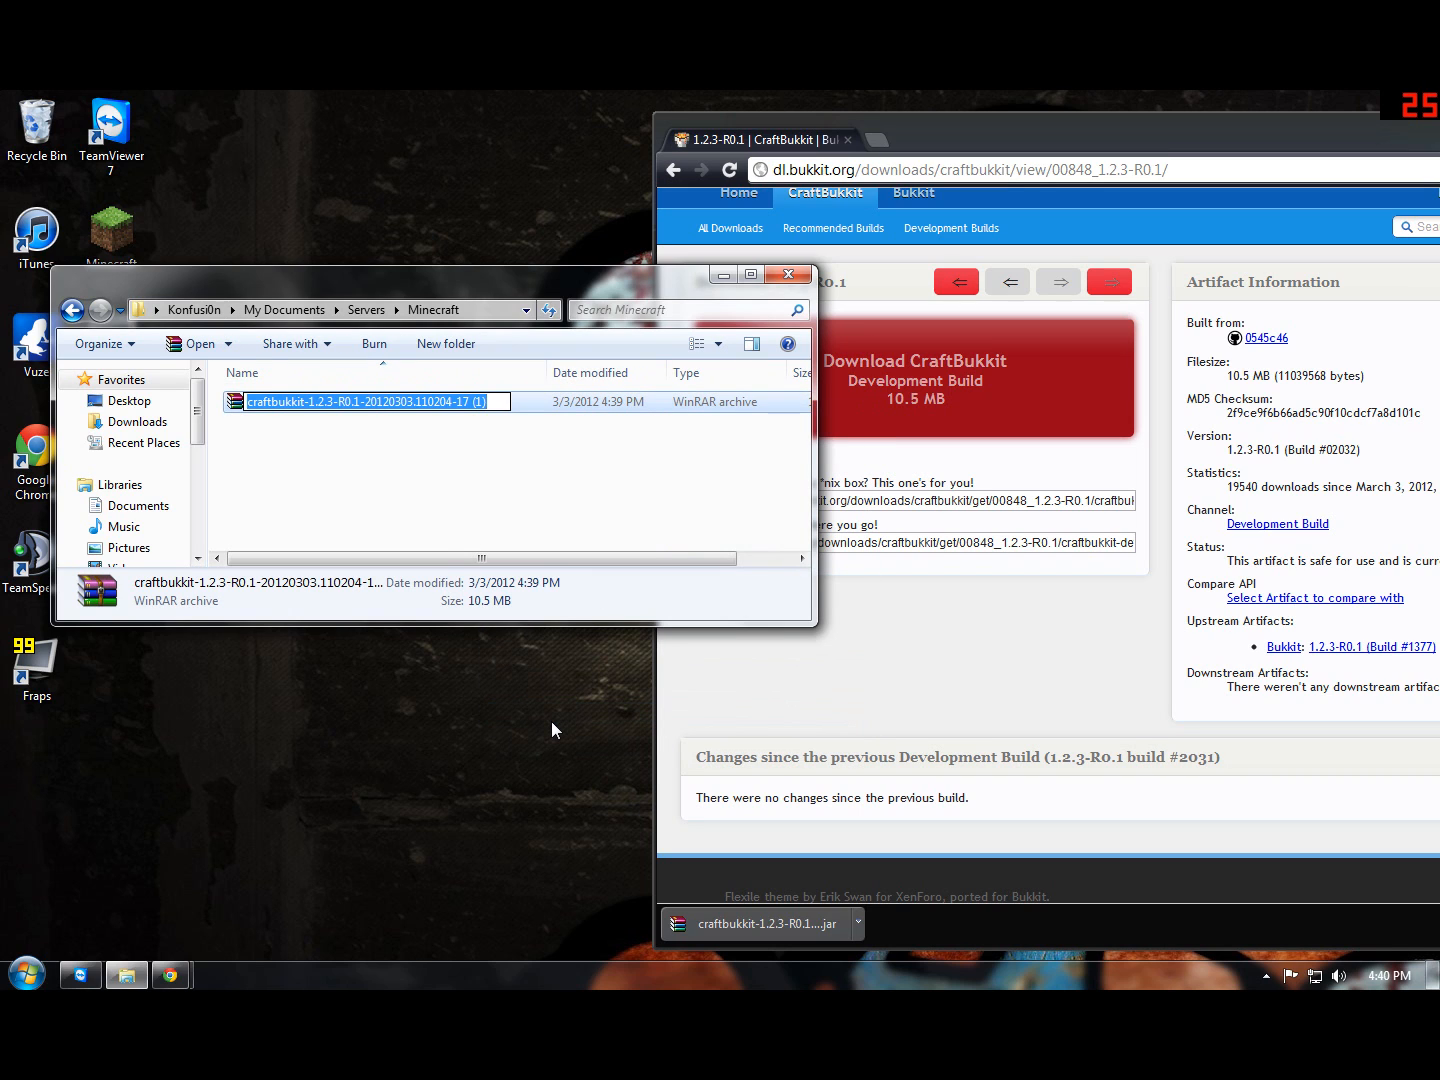
{"action": "type", "text": "Bukkit"}
{"action": "key", "text": "Return"}
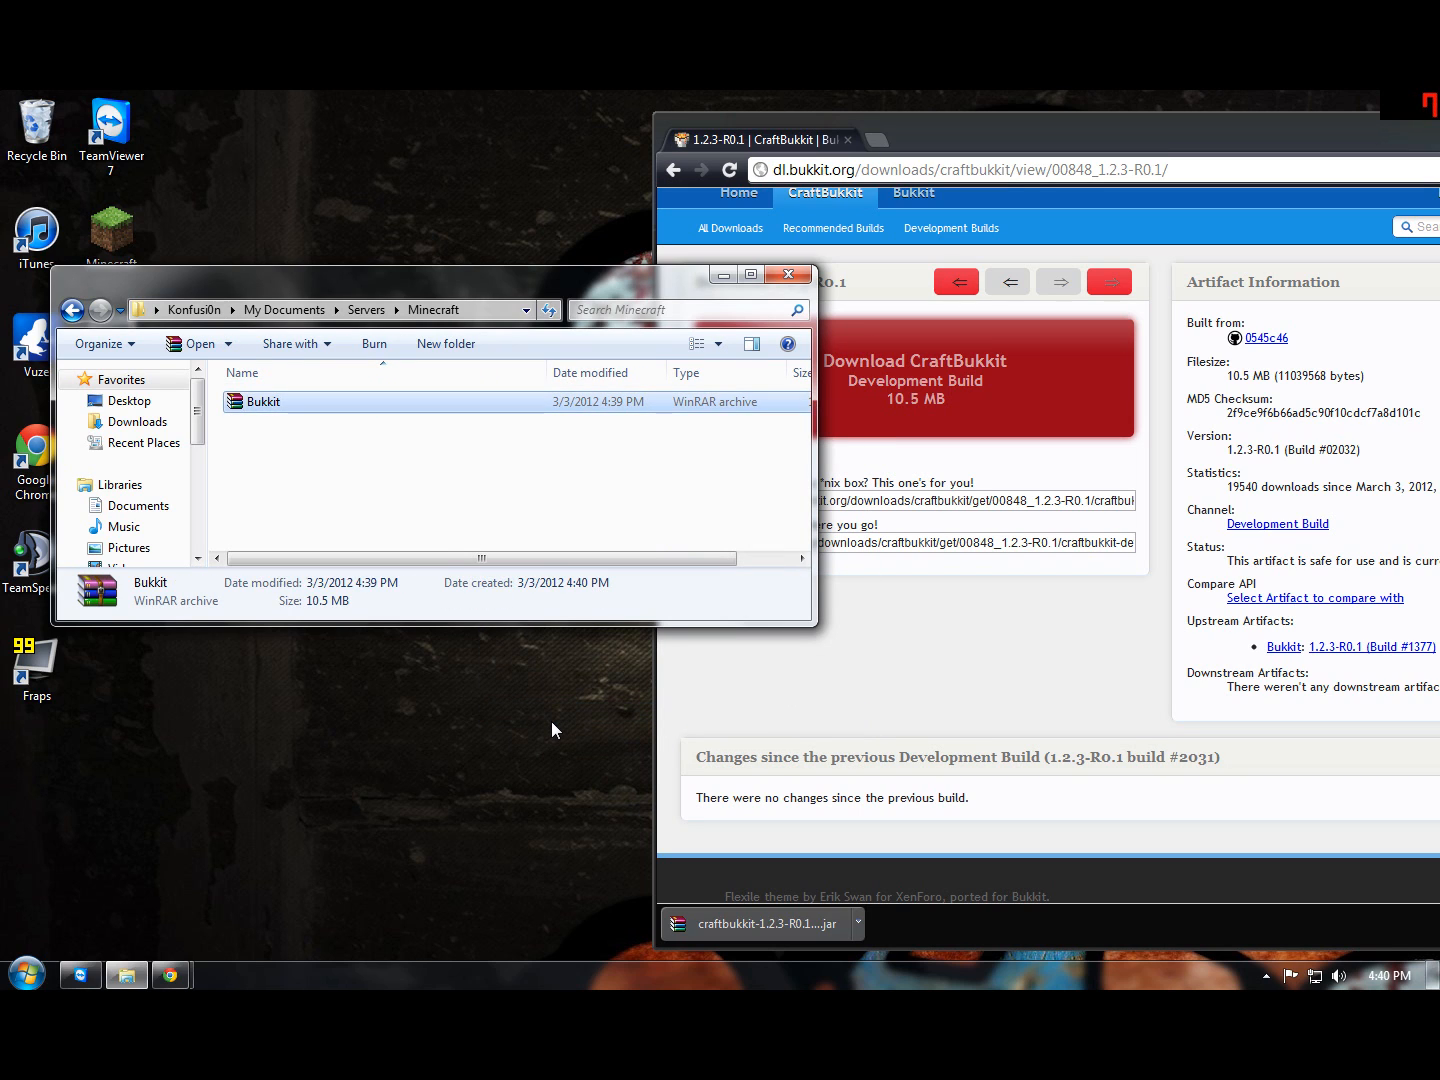
Step: Create a new text document in the Minecraft folder and open it in Notepad
{"action": "right_click", "coordinate": [410, 515]}
{"action": "mouse_move", "coordinate": [499, 748]}
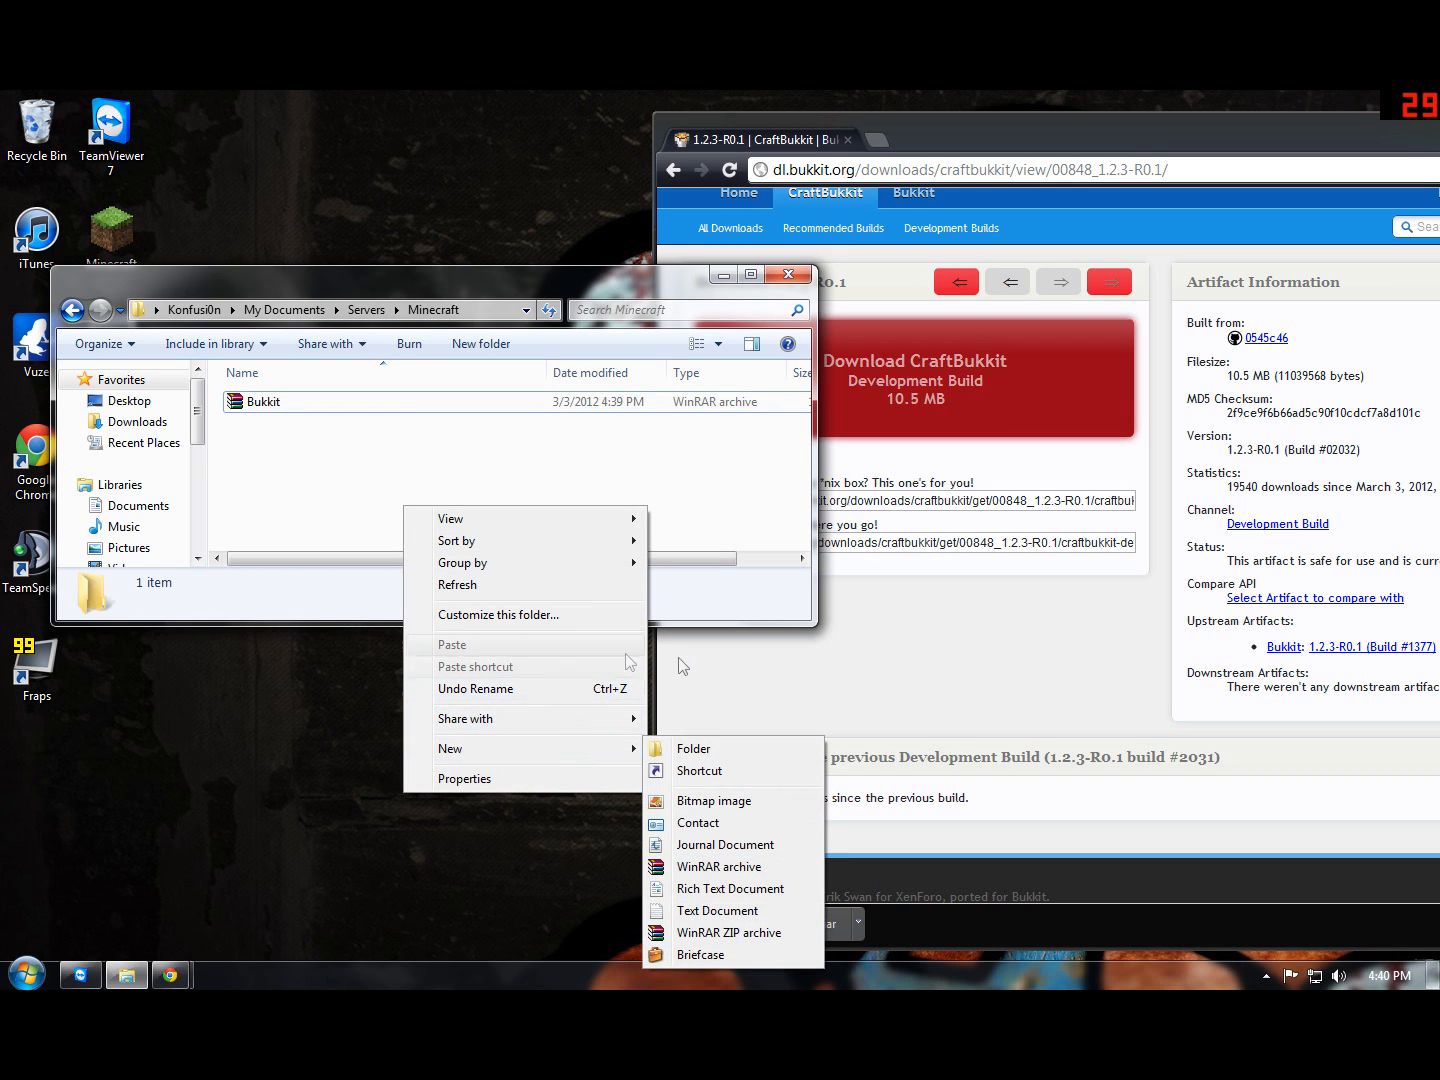
{"action": "left_click", "coordinate": [718, 911]}
{"action": "left_click", "coordinate": [355, 472]}
{"action": "double_click", "coordinate": [355, 427]}
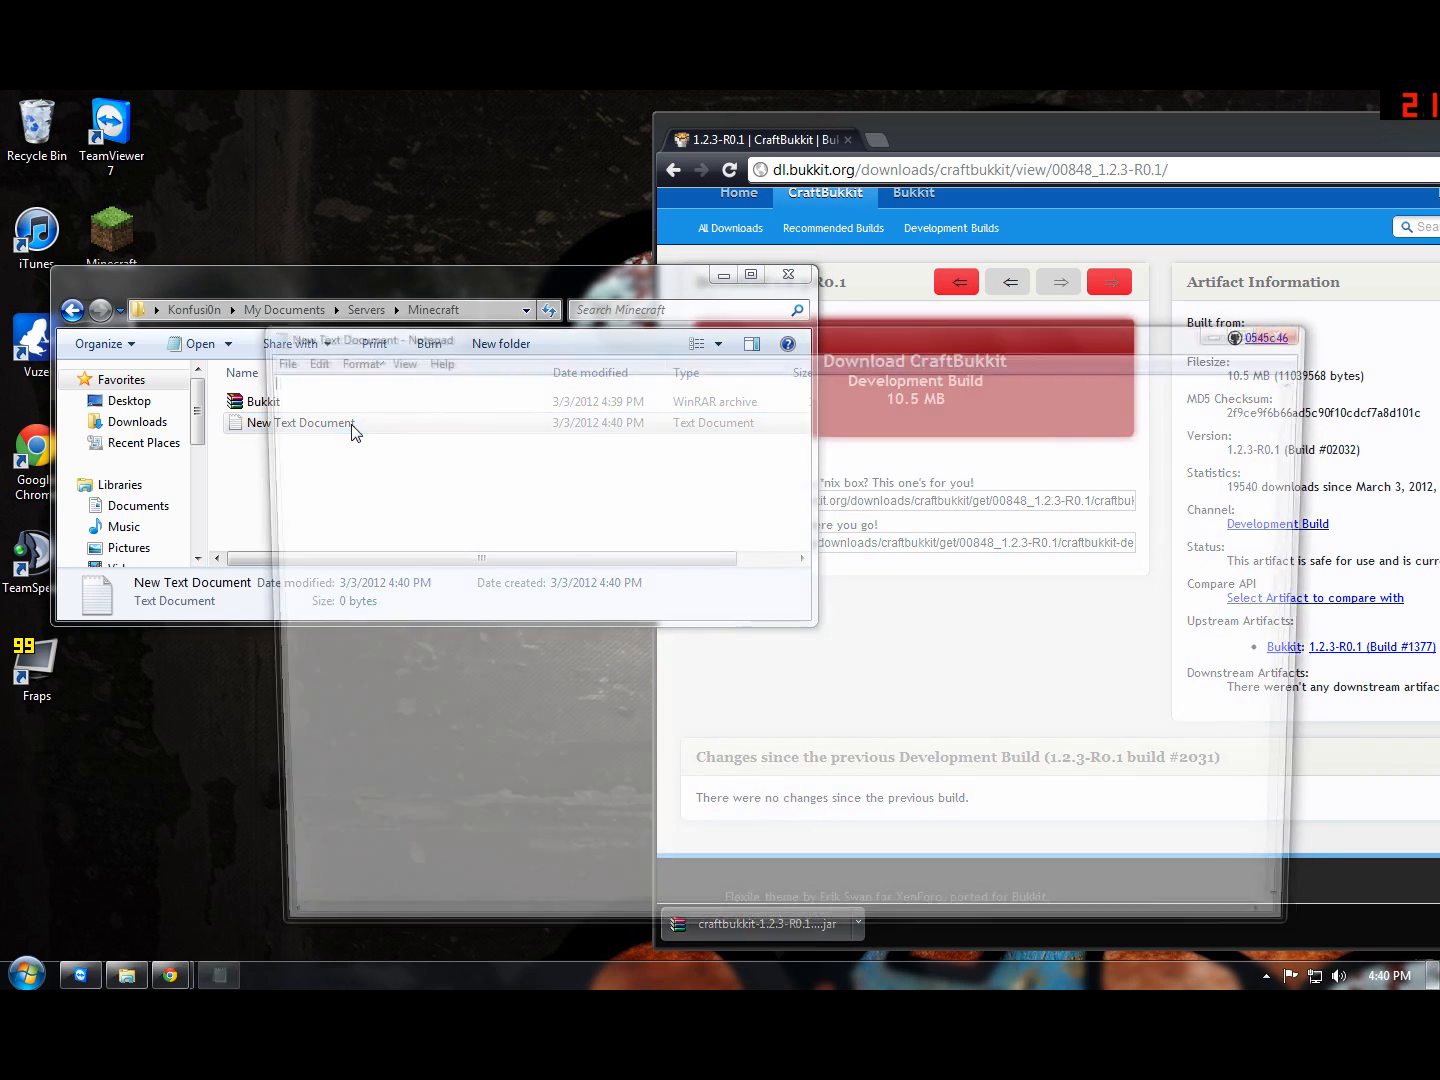
{"action": "left_click_drag", "start_coordinate": [357, 346], "coordinate": [481, 543]}
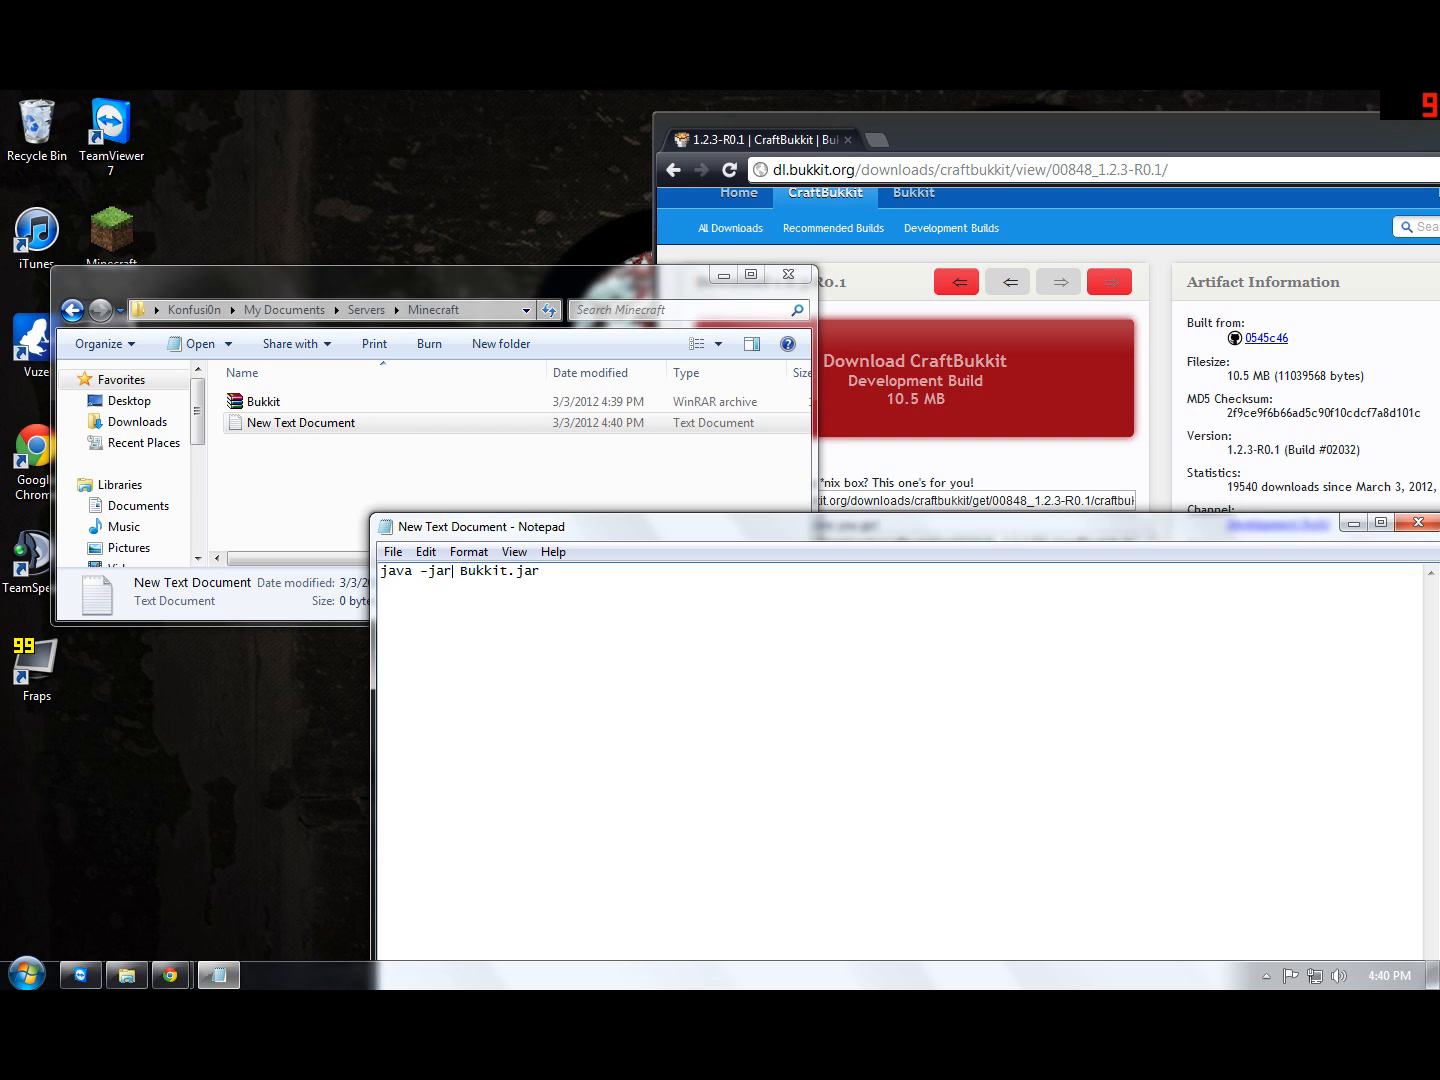
Step: Insert the memory options -Xmx1500M -Xms1500M between "java -jar" and "Bukkit.jar" in the launch command
{"action": "type", "text": "-"}
{"action": "type", "text": "Xm"}
{"action": "type", "text": "x"}
{"action": "type", "text": "1500"}
{"action": "type", "text": "M "}
{"action": "type", "text": "-"}
{"action": "type", "text": "Xm"}
{"action": "type", "text": "s150"}
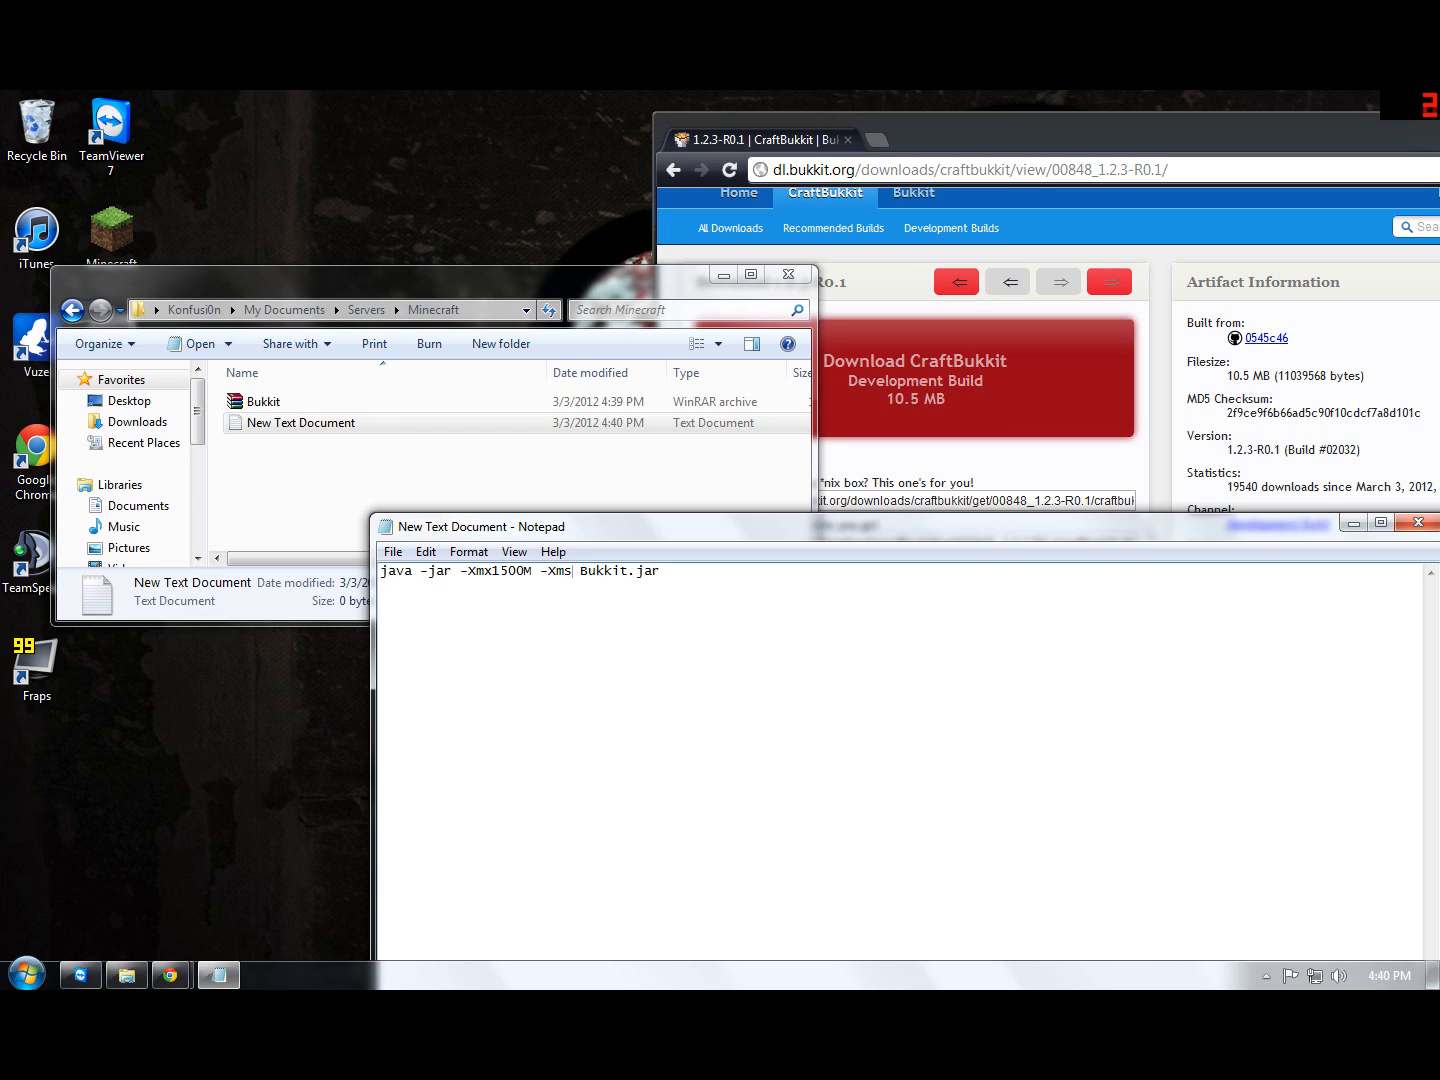
{"action": "type", "text": "0M"}
{"action": "key", "text": "ctrl+a"}
{"action": "left_click", "coordinate": [870, 569]}
{"action": "left_click_drag", "start_coordinate": [458, 513], "coordinate": [342, 393]}
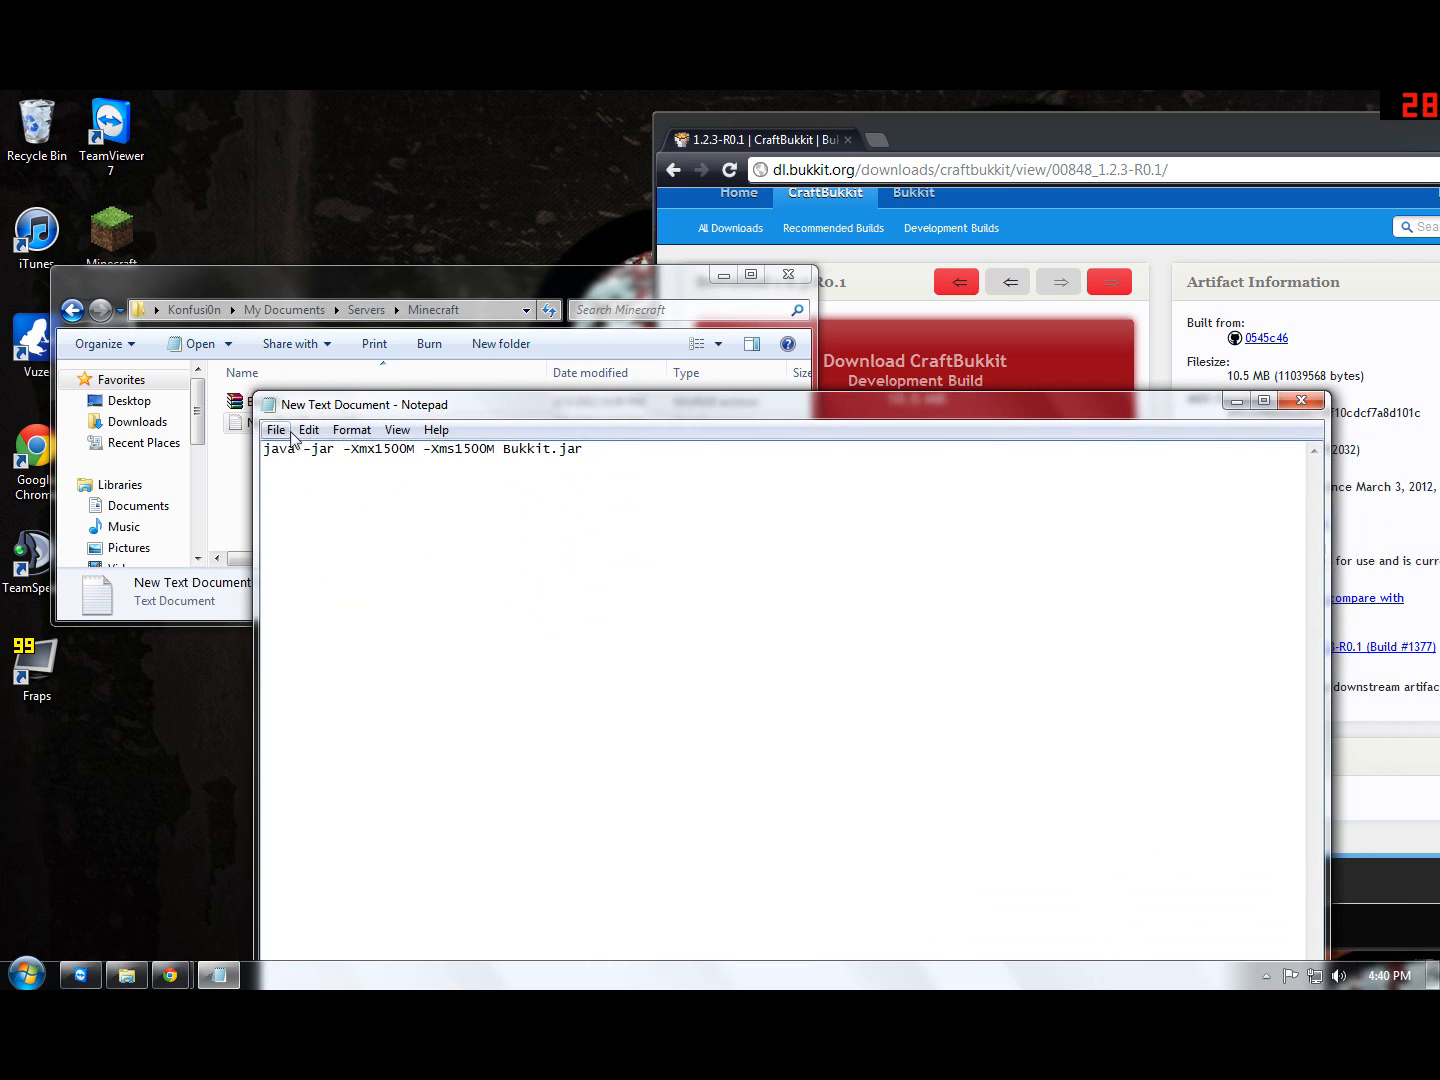
{"action": "left_click", "coordinate": [276, 429]}
{"action": "left_click", "coordinate": [319, 519]}
{"action": "mouse_move", "coordinate": [495, 464]}
{"action": "left_mouse_down"}
{"action": "mouse_move", "coordinate": [504, 514]}
{"action": "mouse_move", "coordinate": [509, 487]}
{"action": "left_mouse_up"}
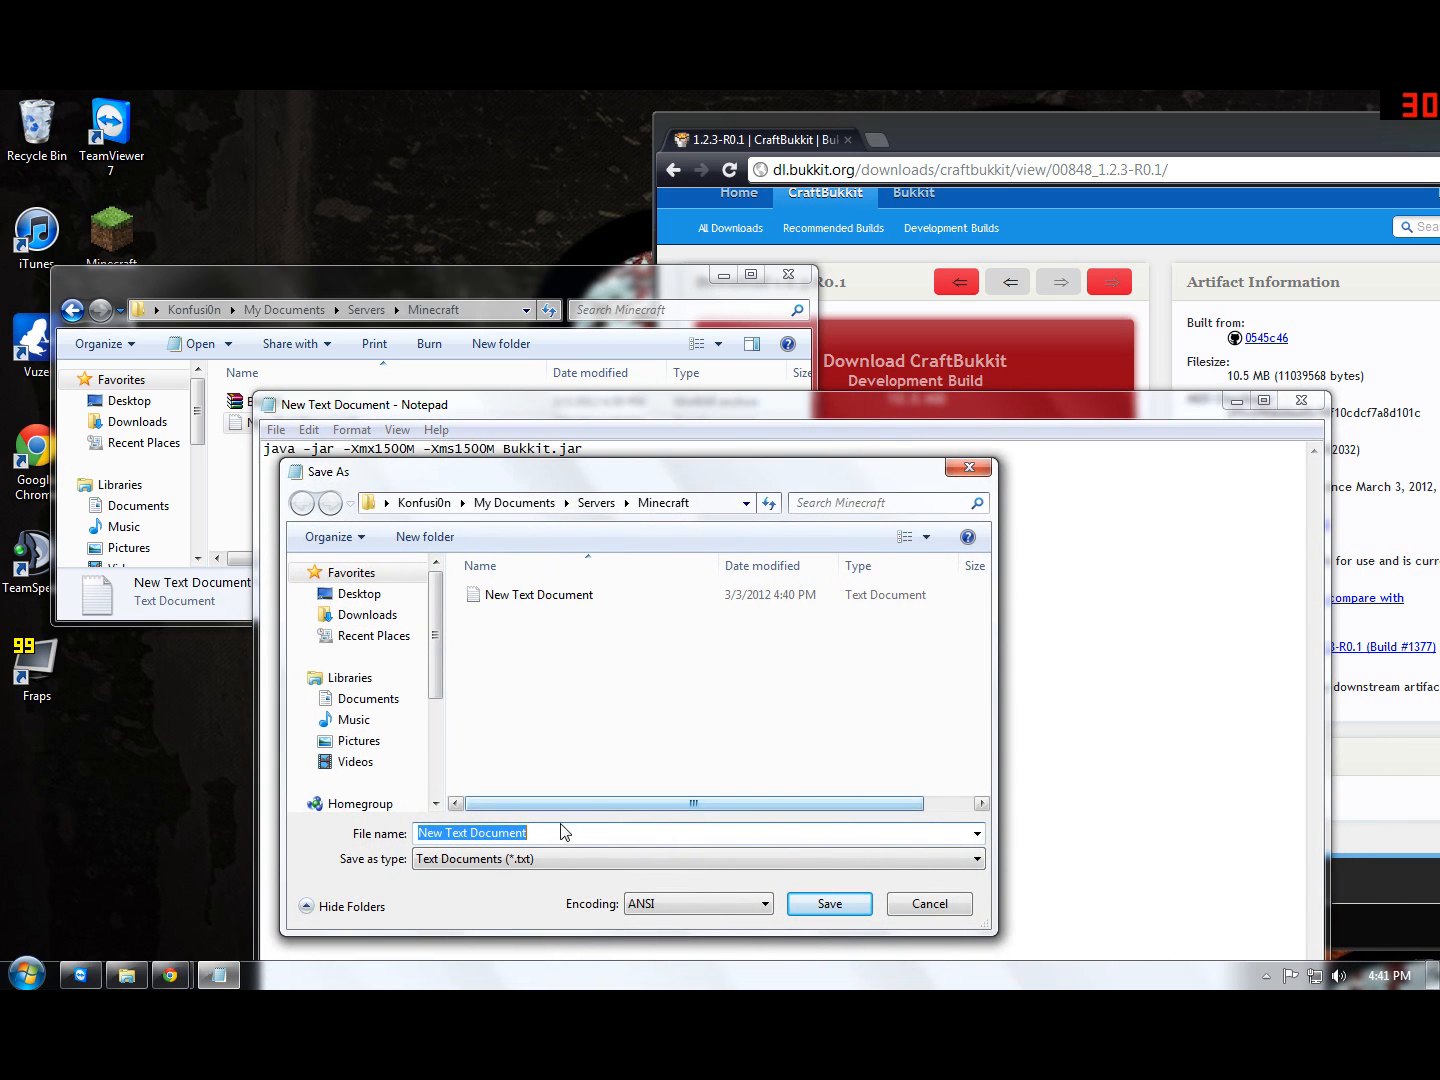
{"action": "left_click", "coordinate": [922, 918]}
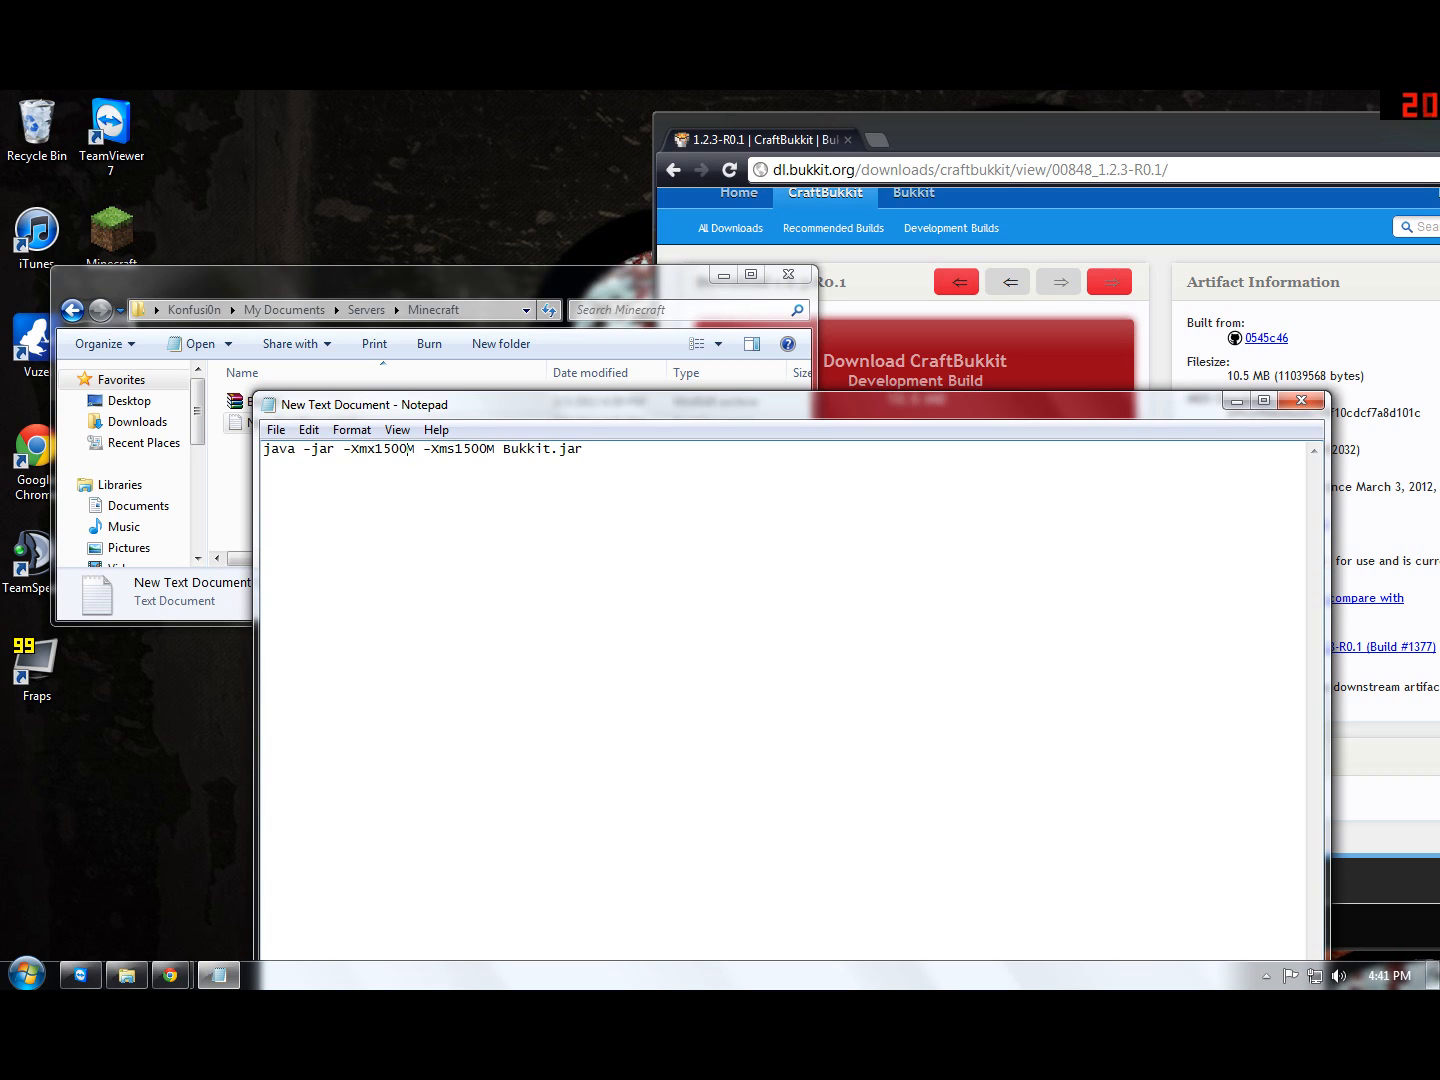
{"action": "key", "text": "shift+Left"}
{"action": "key", "text": "shift+Left"}
{"action": "key", "text": "shift+Left"}
{"action": "key", "text": "shift+Left"}
{"action": "key", "text": "shift+Left"}
{"action": "key", "text": "shift+Left"}
{"action": "key", "text": "shift+Left"}
{"action": "key", "text": "shift+Left"}
{"action": "key", "text": "shift+Left"}
{"action": "key", "text": "shift+Left"}
{"action": "key", "text": "shift+Left"}
{"action": "key", "text": "shift+Left"}
{"action": "key", "text": "shift+Left"}
{"action": "key", "text": "shift+Left"}
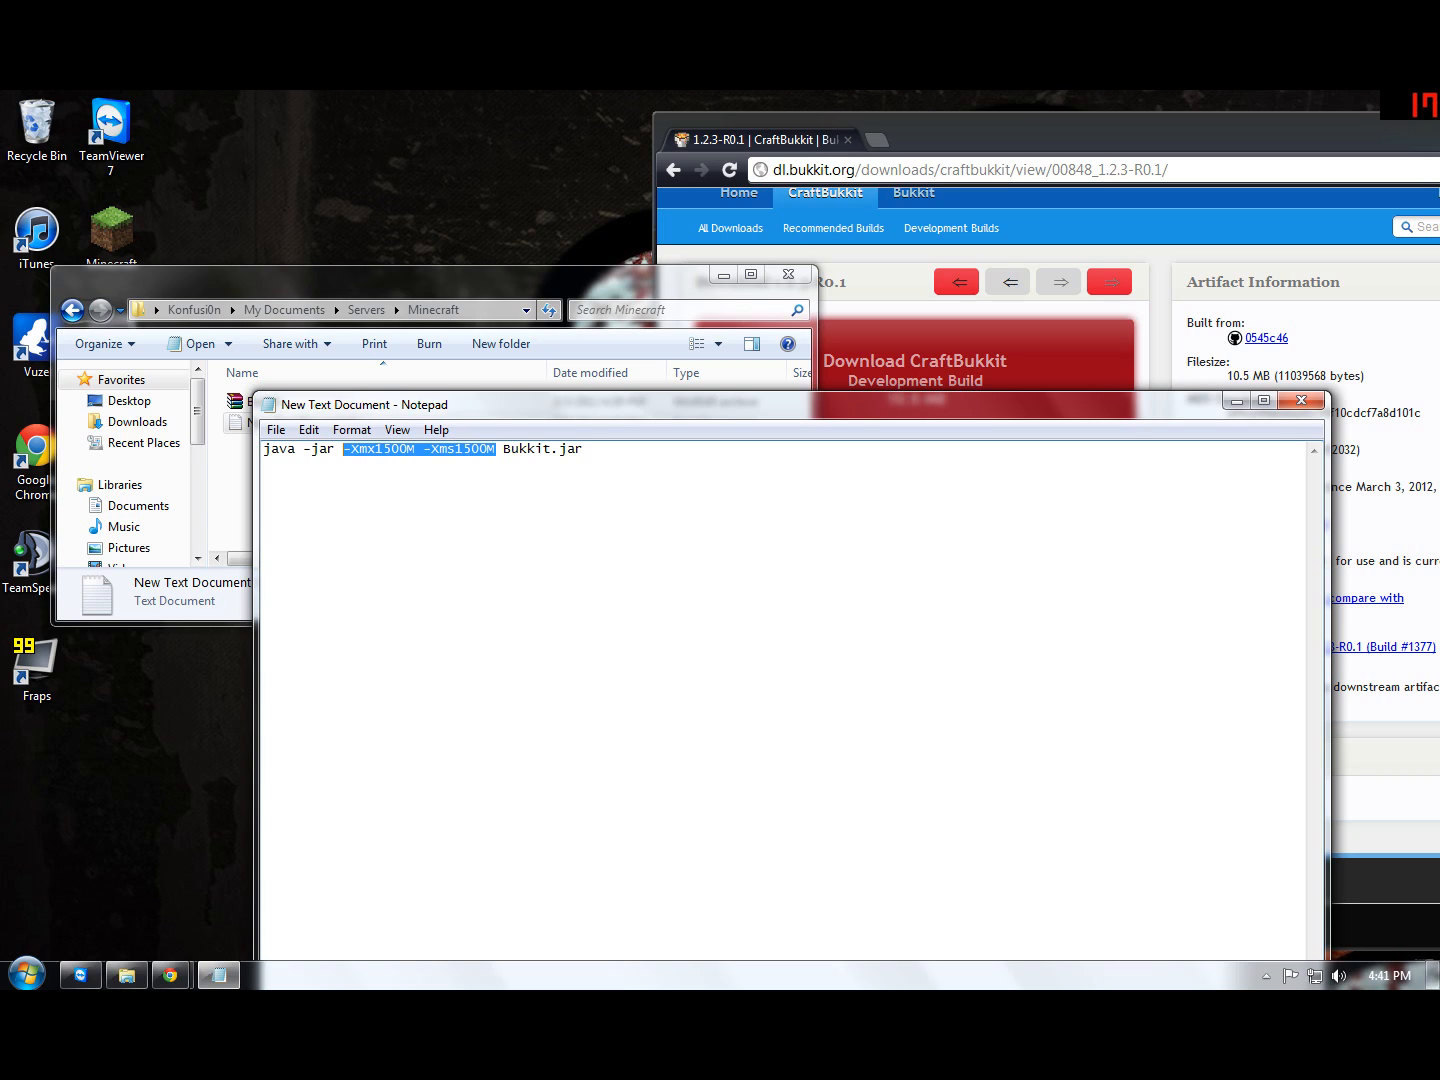
{"action": "key", "text": "Right"}
{"action": "left_click_drag", "start_coordinate": [356, 449], "coordinate": [459, 449]}
{"action": "left_click", "coordinate": [495, 449]}
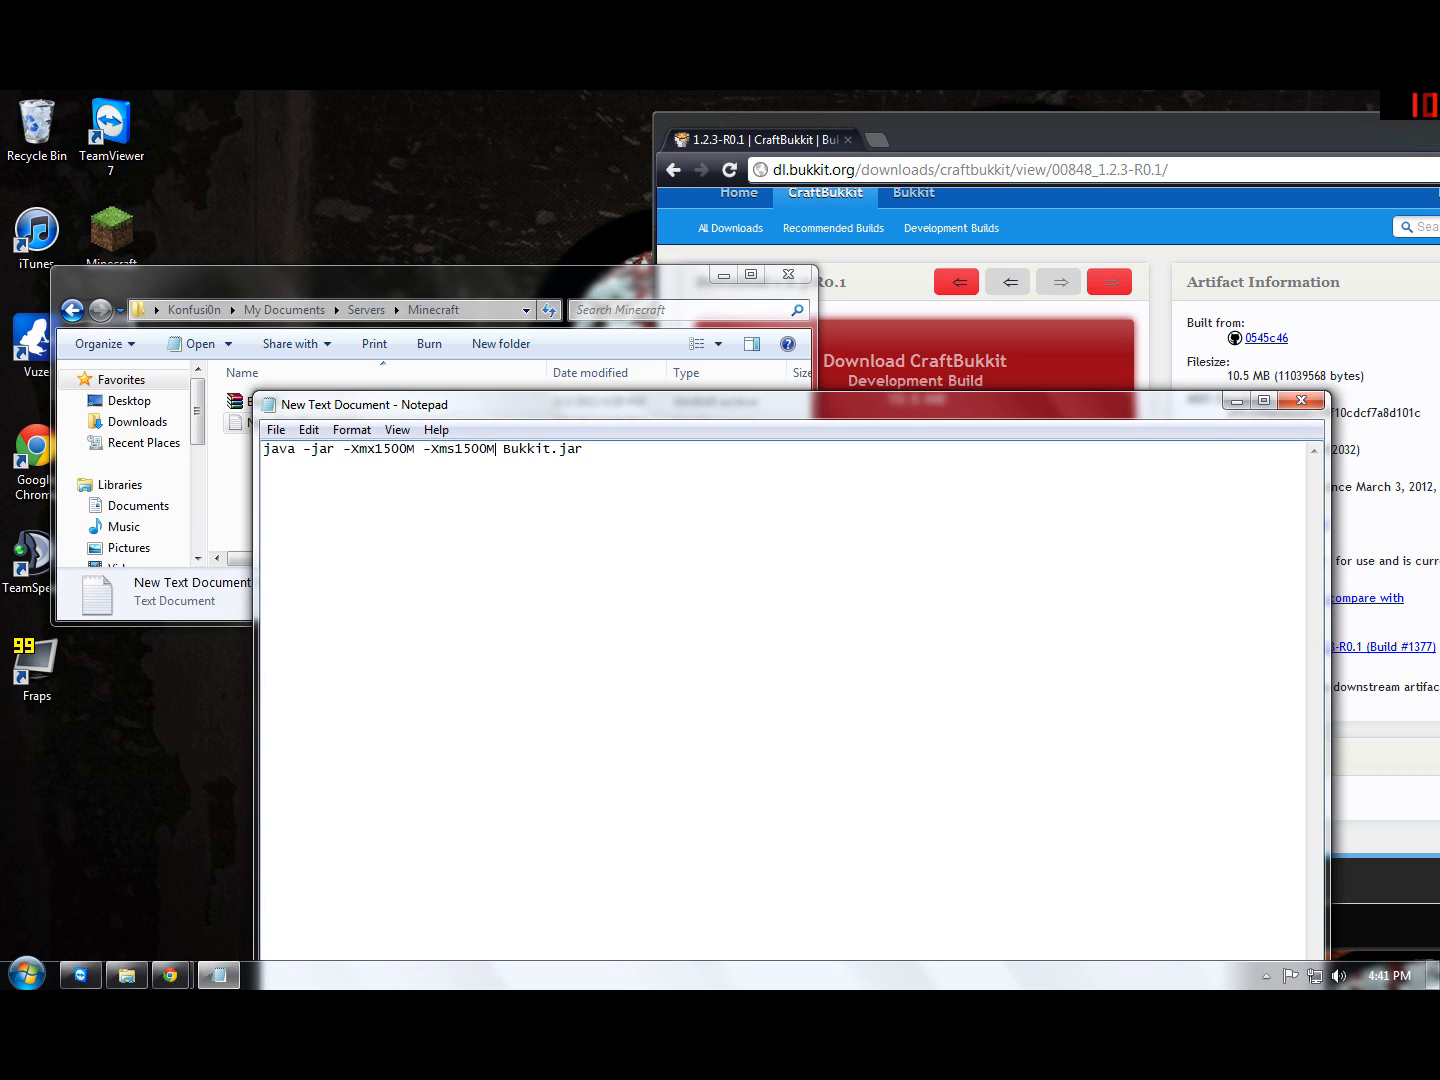
Step: Save the launch command as the batch file New Text Document.bat in the Minecraft folder and close Notepad
{"action": "left_click", "coordinate": [275, 429]}
{"action": "left_click", "coordinate": [318, 519]}
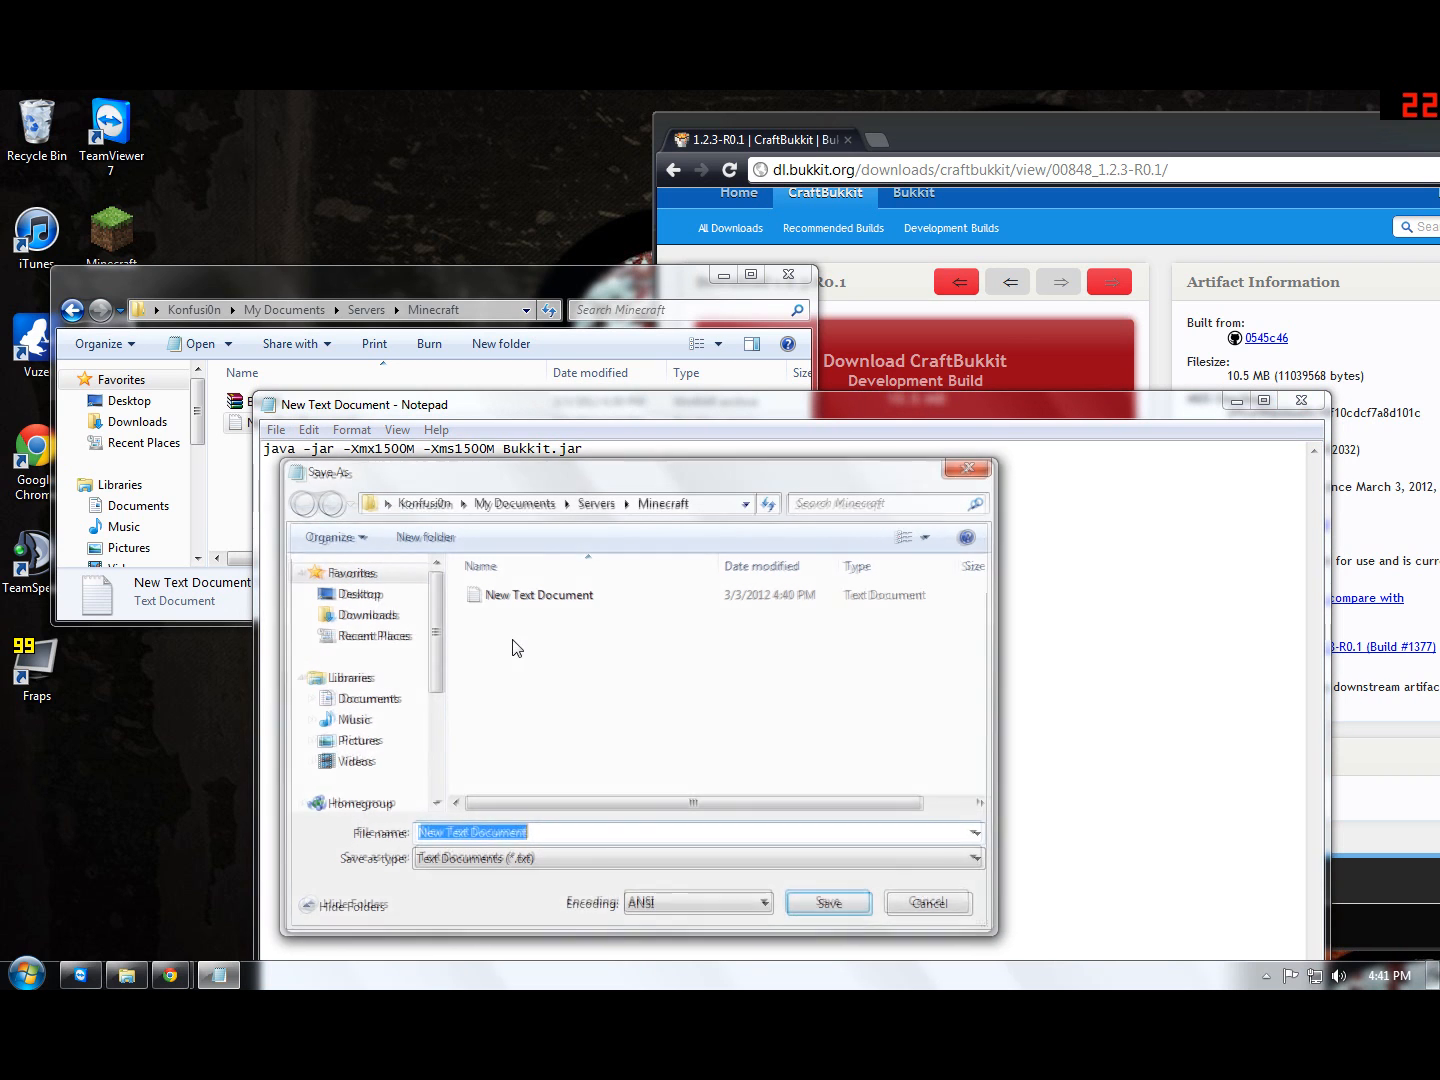
{"action": "left_click", "coordinate": [558, 833]}
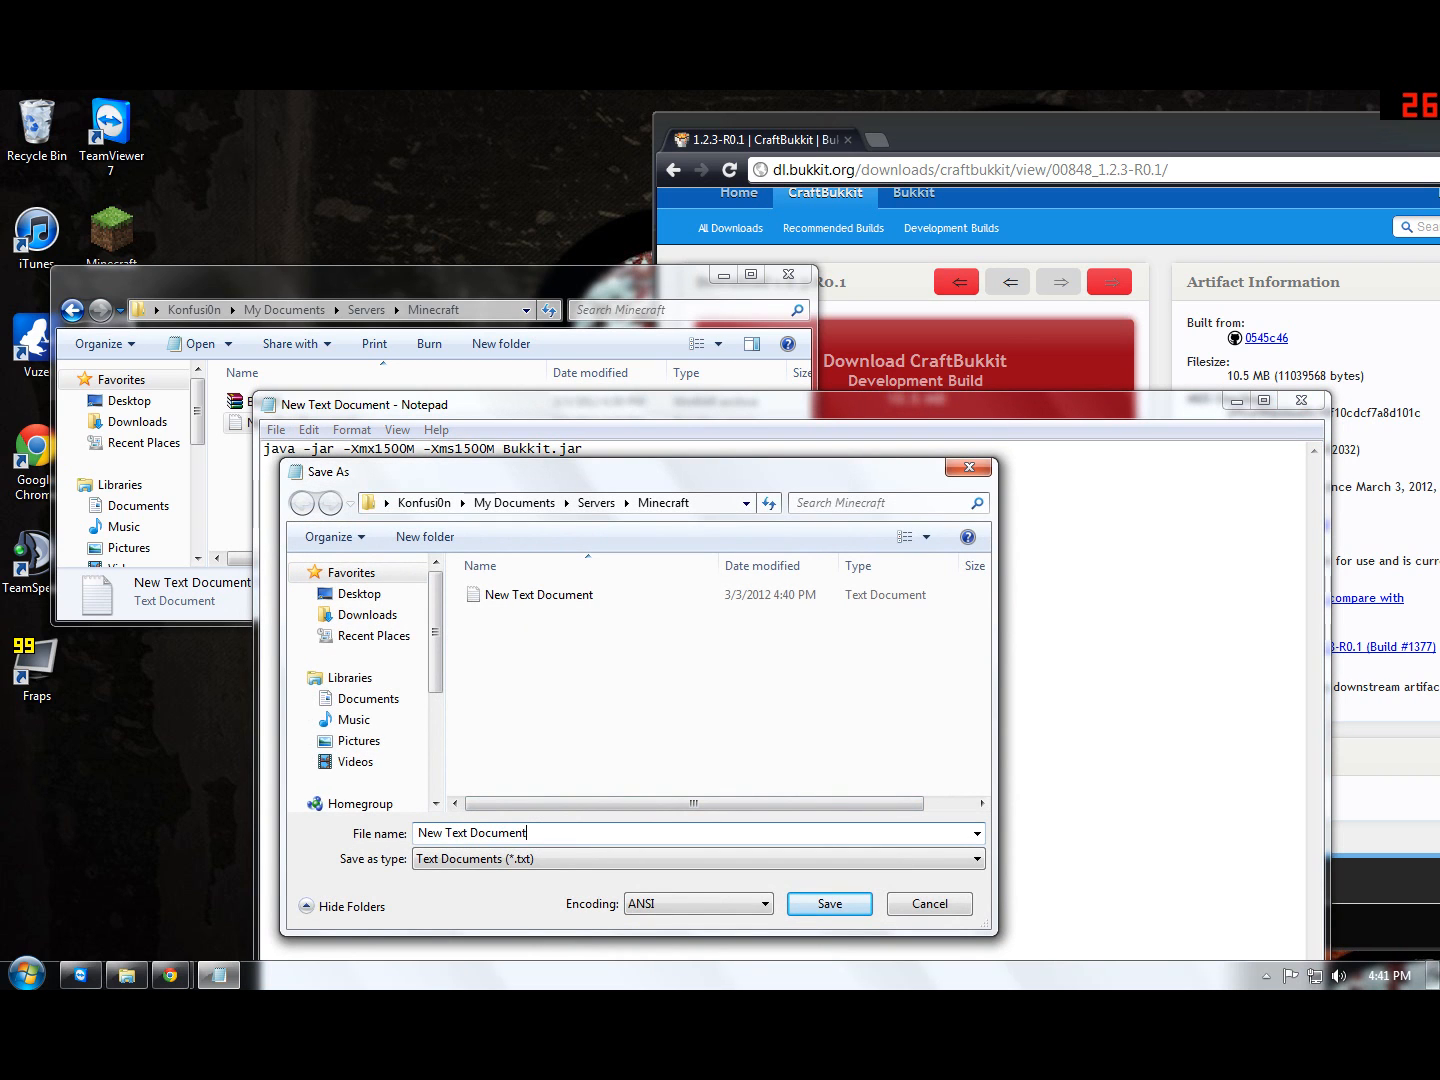
{"action": "type", "text": ".bat"}
{"action": "key", "text": "Return"}
{"action": "left_click", "coordinate": [1301, 401]}
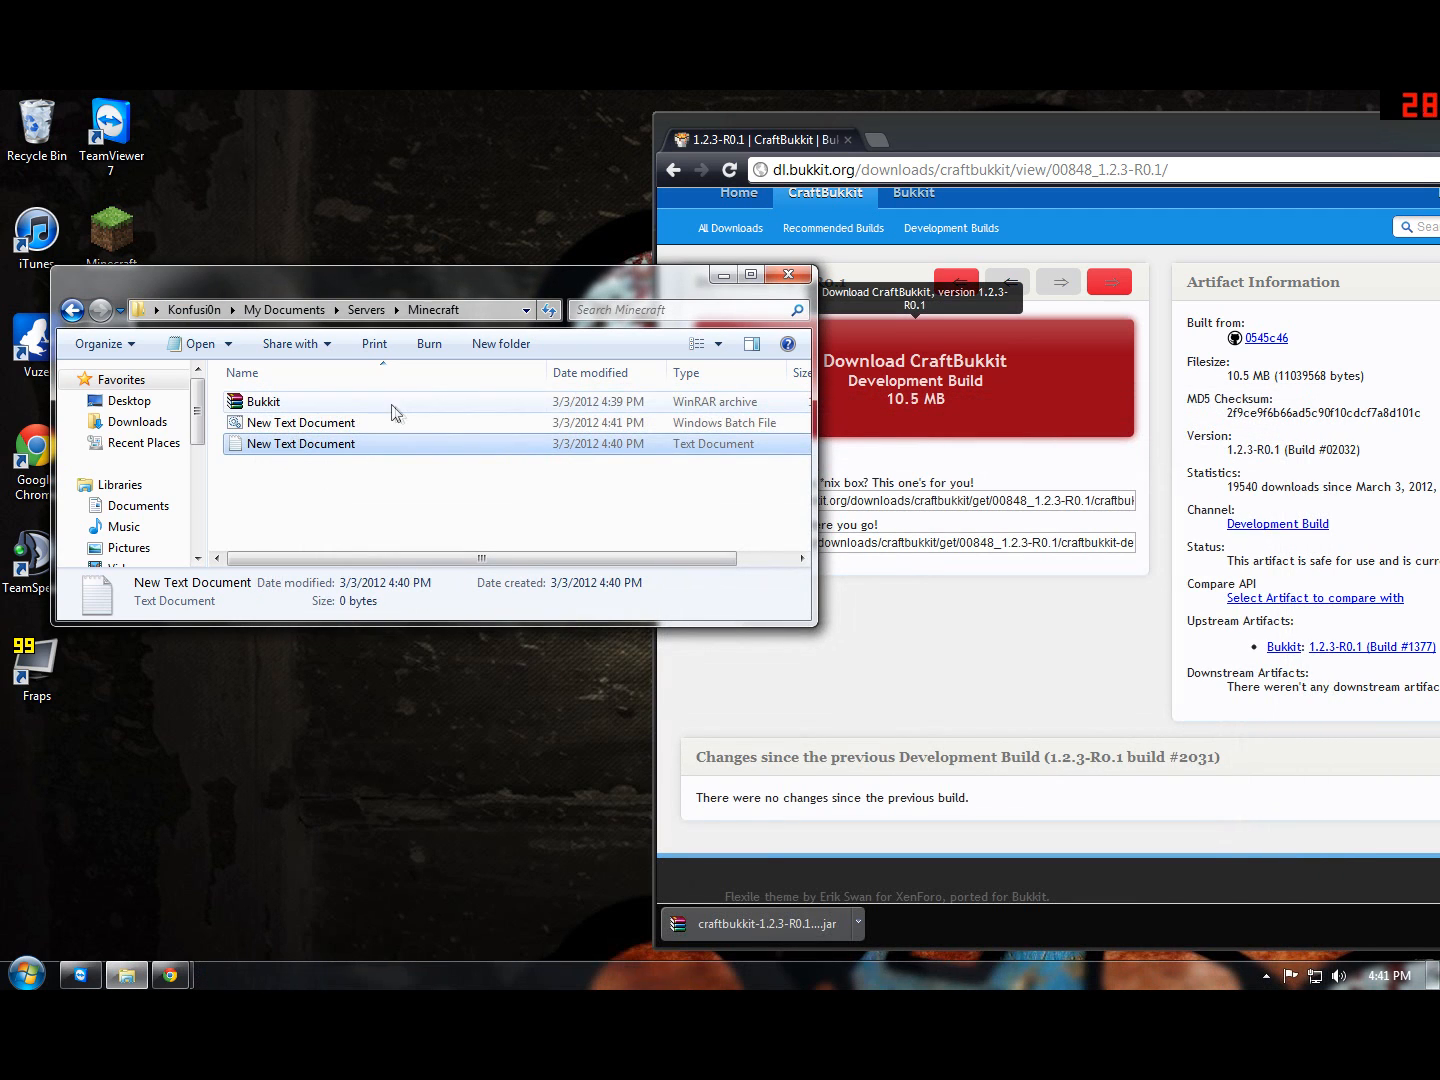
Step: Delete the empty New Text Document text file from the Minecraft folder
{"action": "right_click", "coordinate": [293, 444]}
{"action": "left_click", "coordinate": [346, 794]}
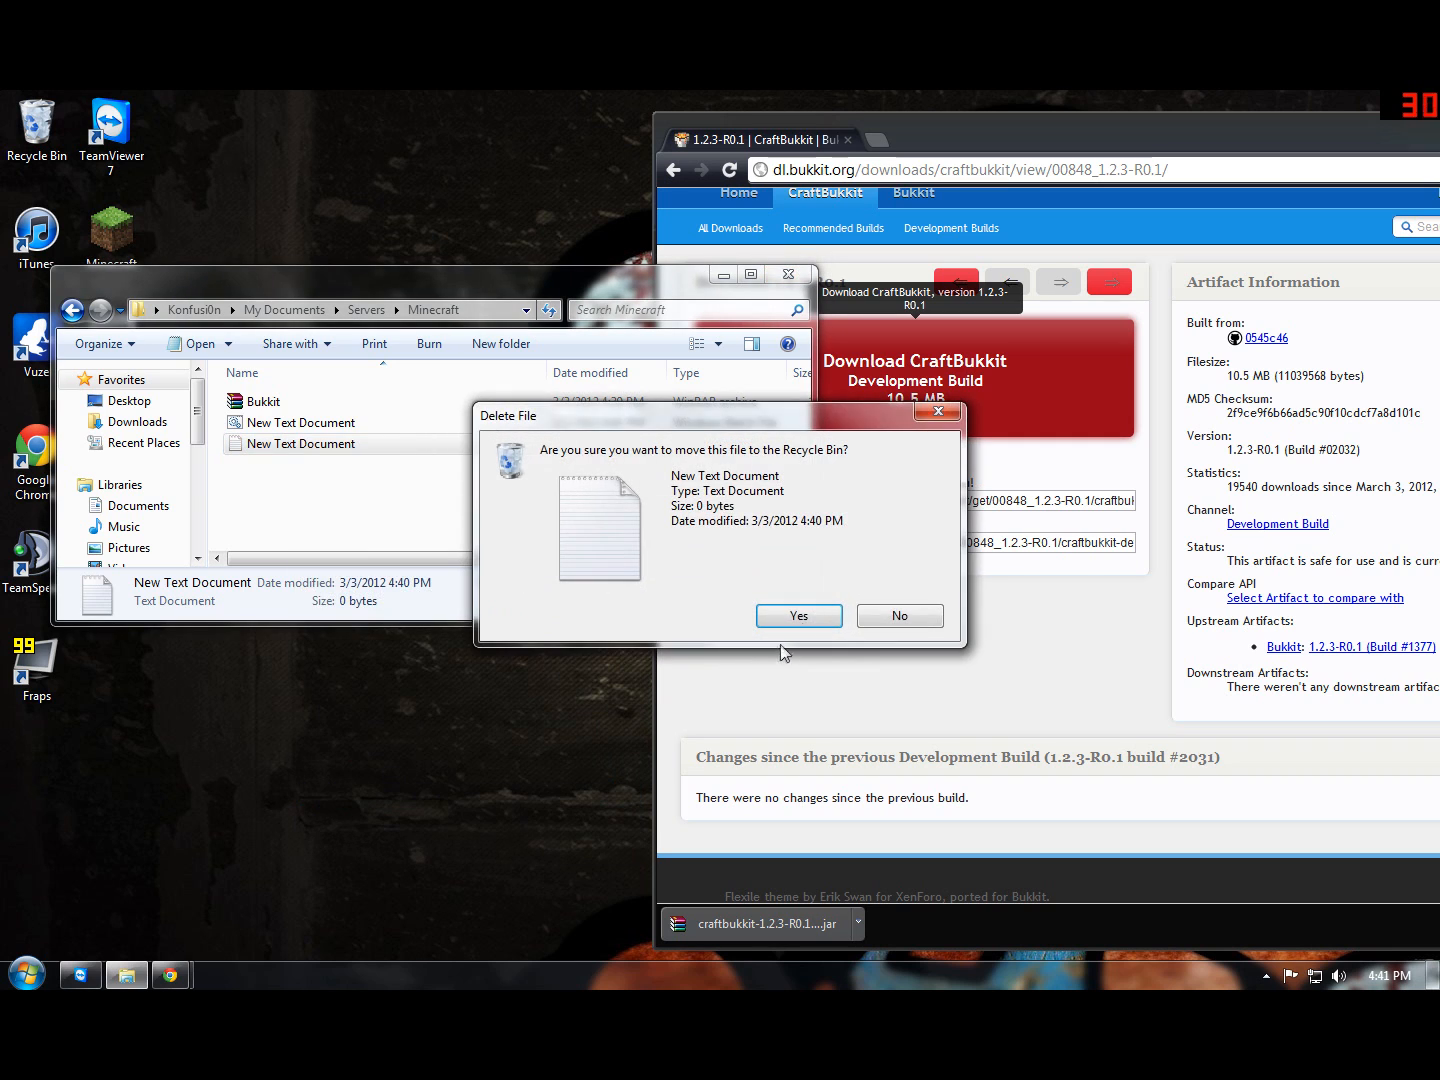
{"action": "left_click", "coordinate": [796, 615]}
Step: Rename the batch file in the Minecraft folder to Launcher
{"action": "right_click", "coordinate": [300, 426]}
{"action": "left_click", "coordinate": [355, 822]}
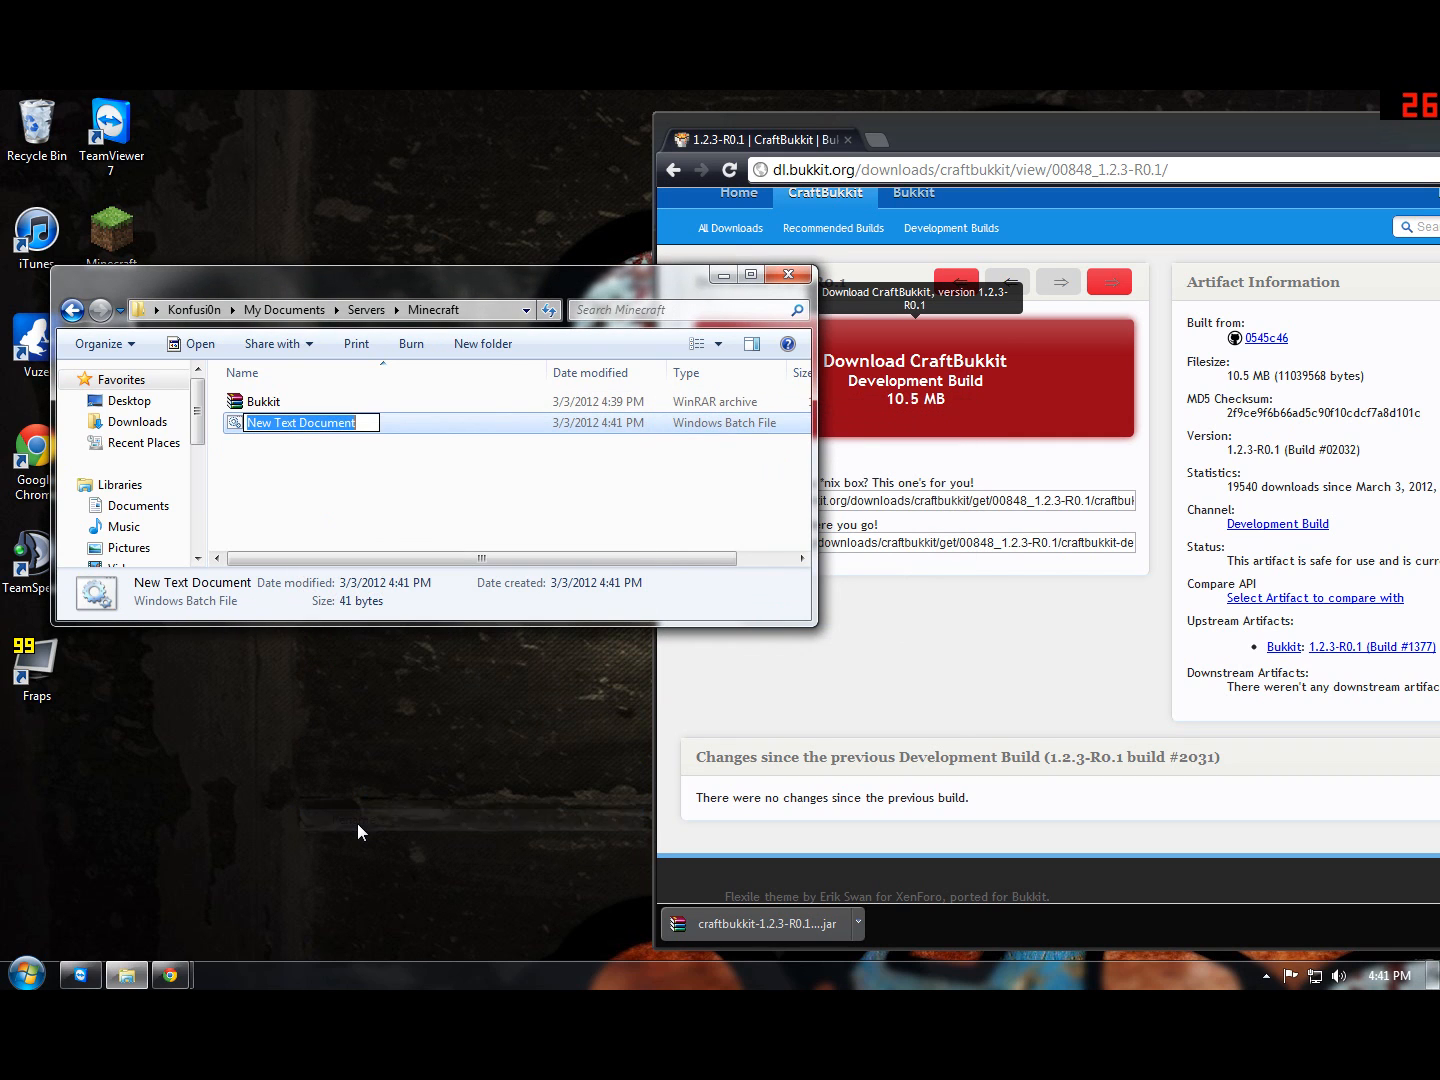
{"action": "type", "text": "Launcger"}
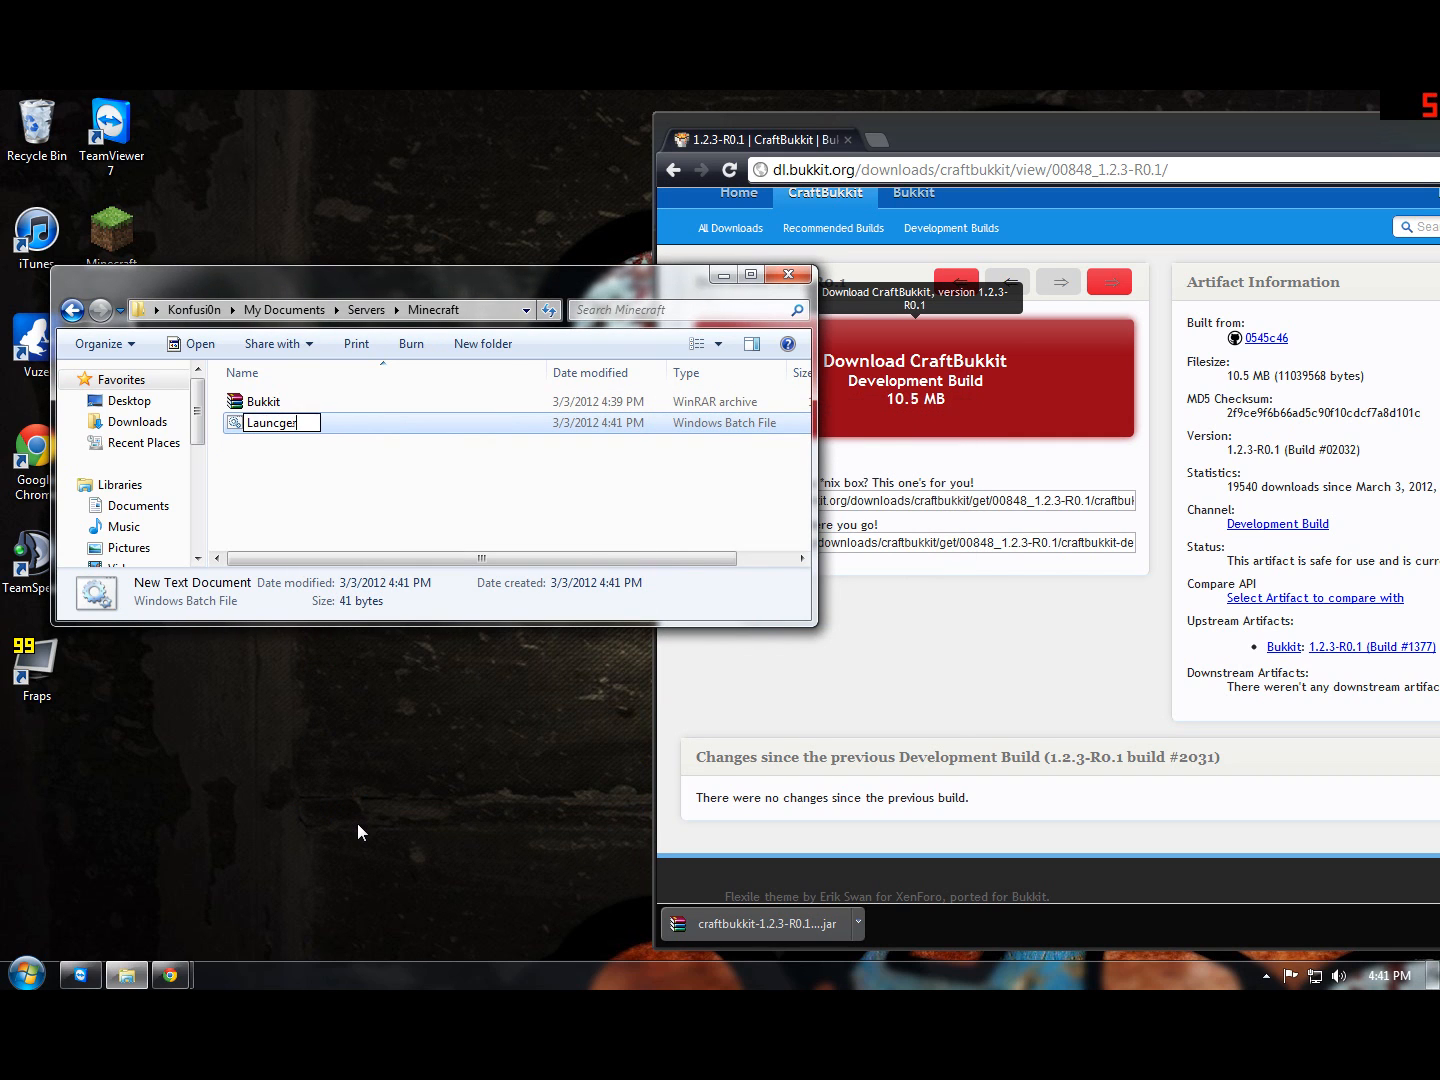
{"action": "key", "text": "BackSpace"}
{"action": "key", "text": "BackSpace"}
{"action": "key", "text": "BackSpace"}
{"action": "type", "text": "her"}
{"action": "key", "text": "Return"}
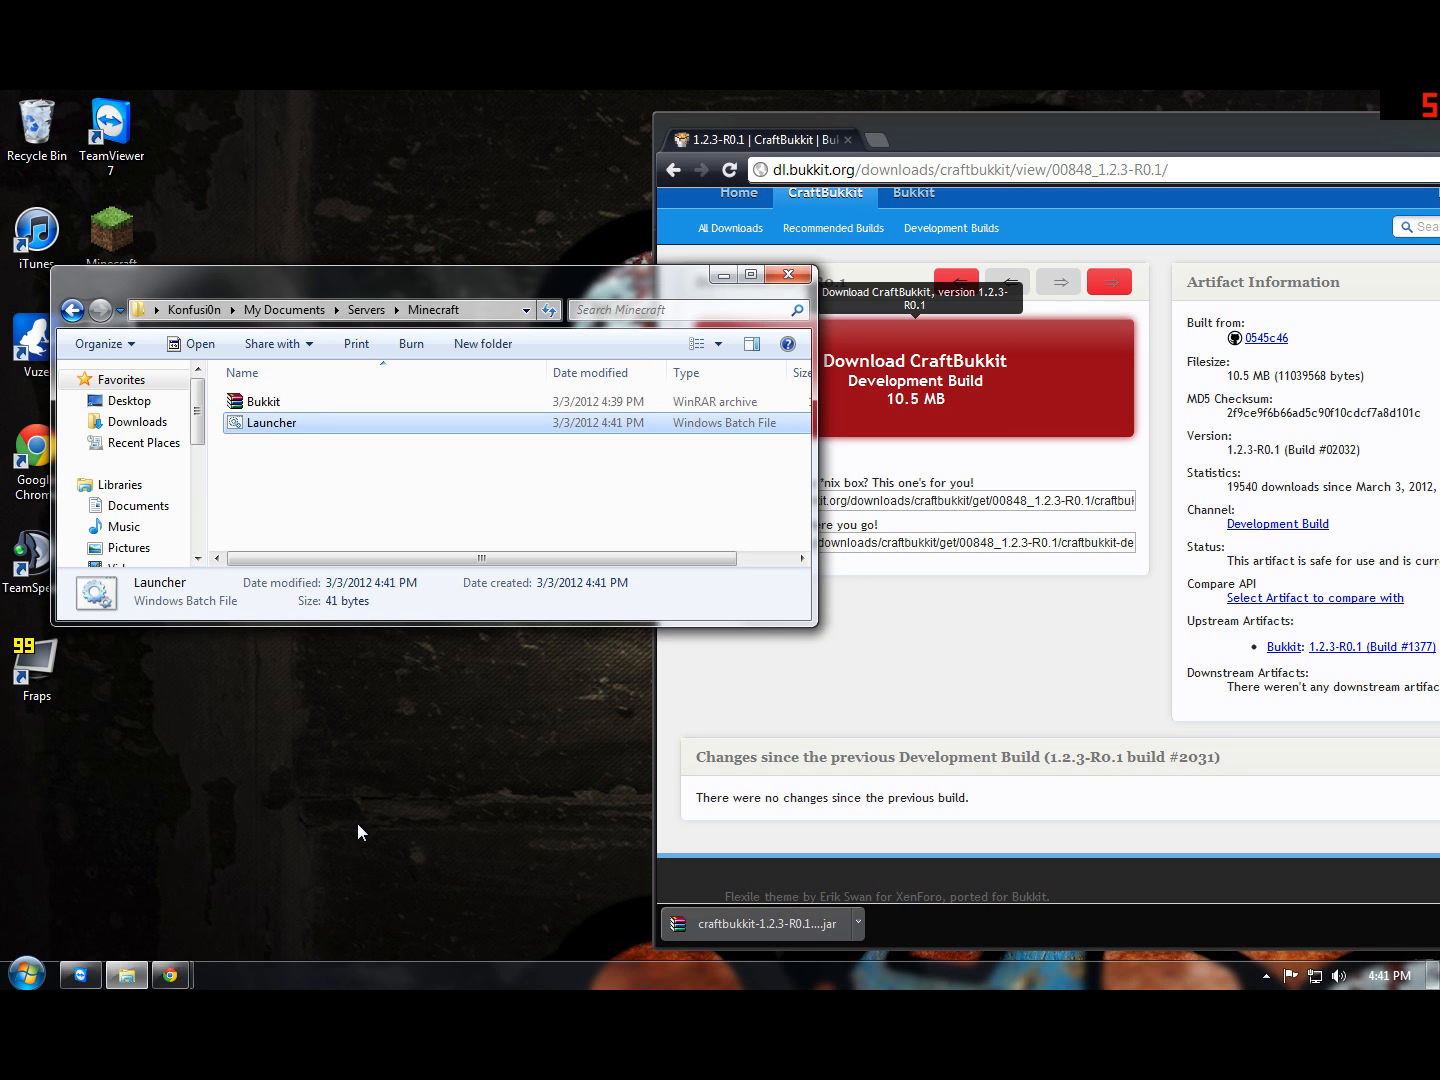
Step: Run the Launcher batch file and allow Java through Windows Firewall on both private and public networks
{"action": "double_click", "coordinate": [271, 422]}
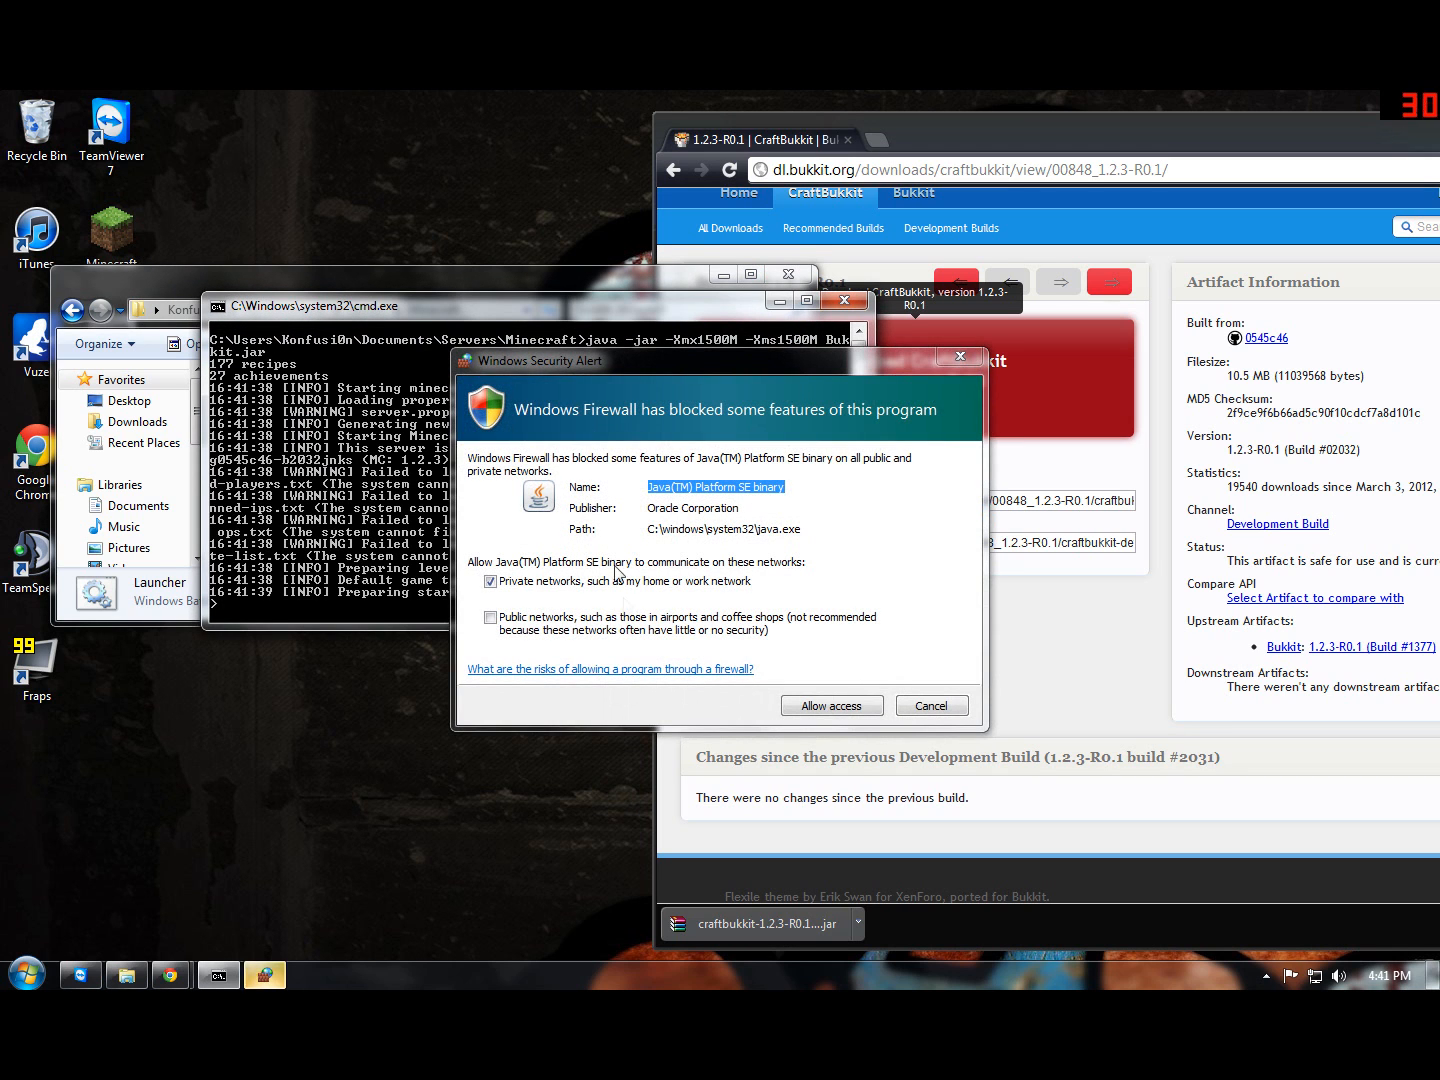
{"action": "left_click_drag", "start_coordinate": [573, 362], "coordinate": [411, 302]}
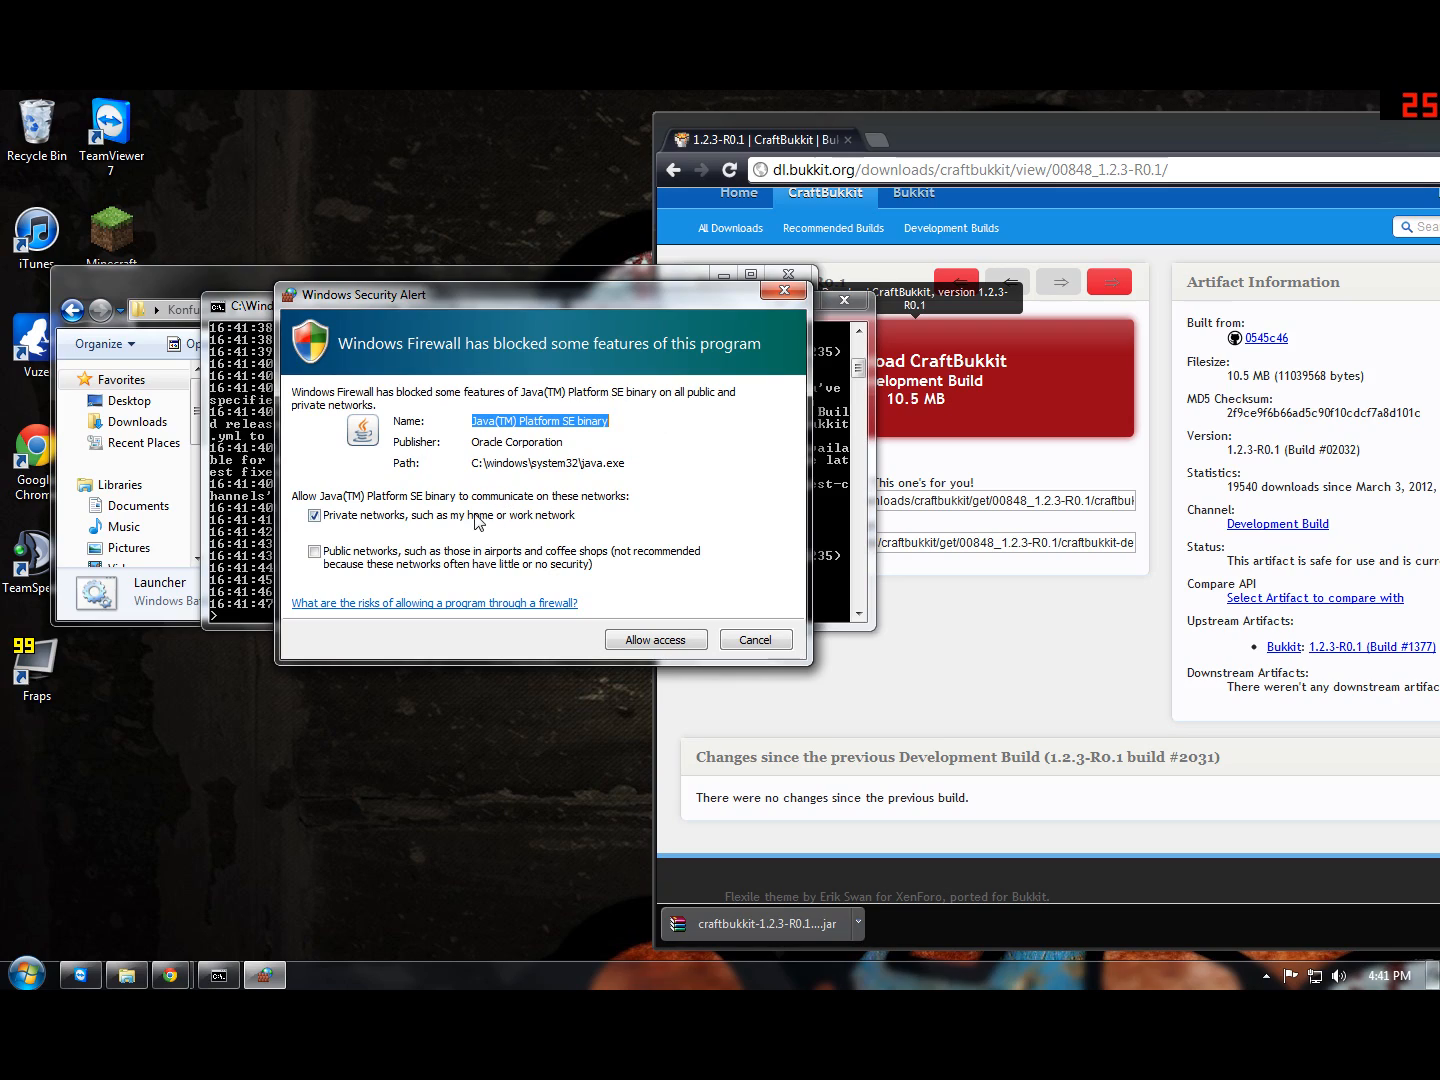
{"action": "left_click", "coordinate": [314, 552]}
{"action": "left_click", "coordinate": [633, 645]}
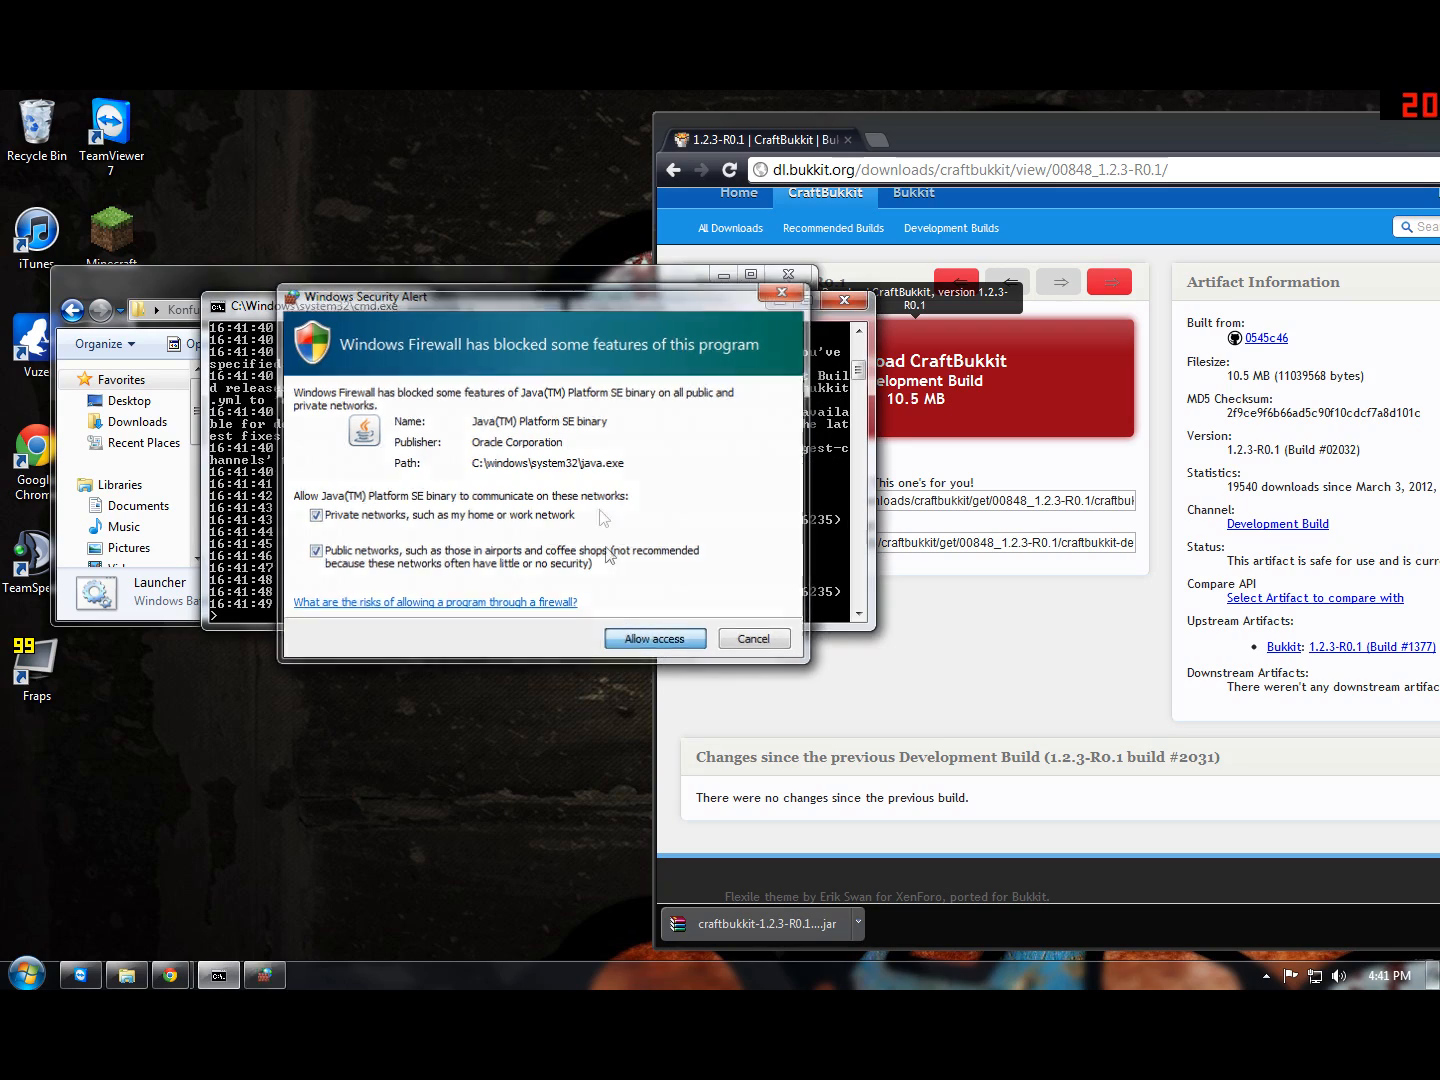
Step: Minimize the browser and move the server console clear of the Minecraft folder window
{"action": "left_click_drag", "start_coordinate": [1427, 146], "coordinate": [837, 167]}
{"action": "left_click", "coordinate": [1069, 147]}
{"action": "left_click_drag", "start_coordinate": [556, 318], "coordinate": [839, 503]}
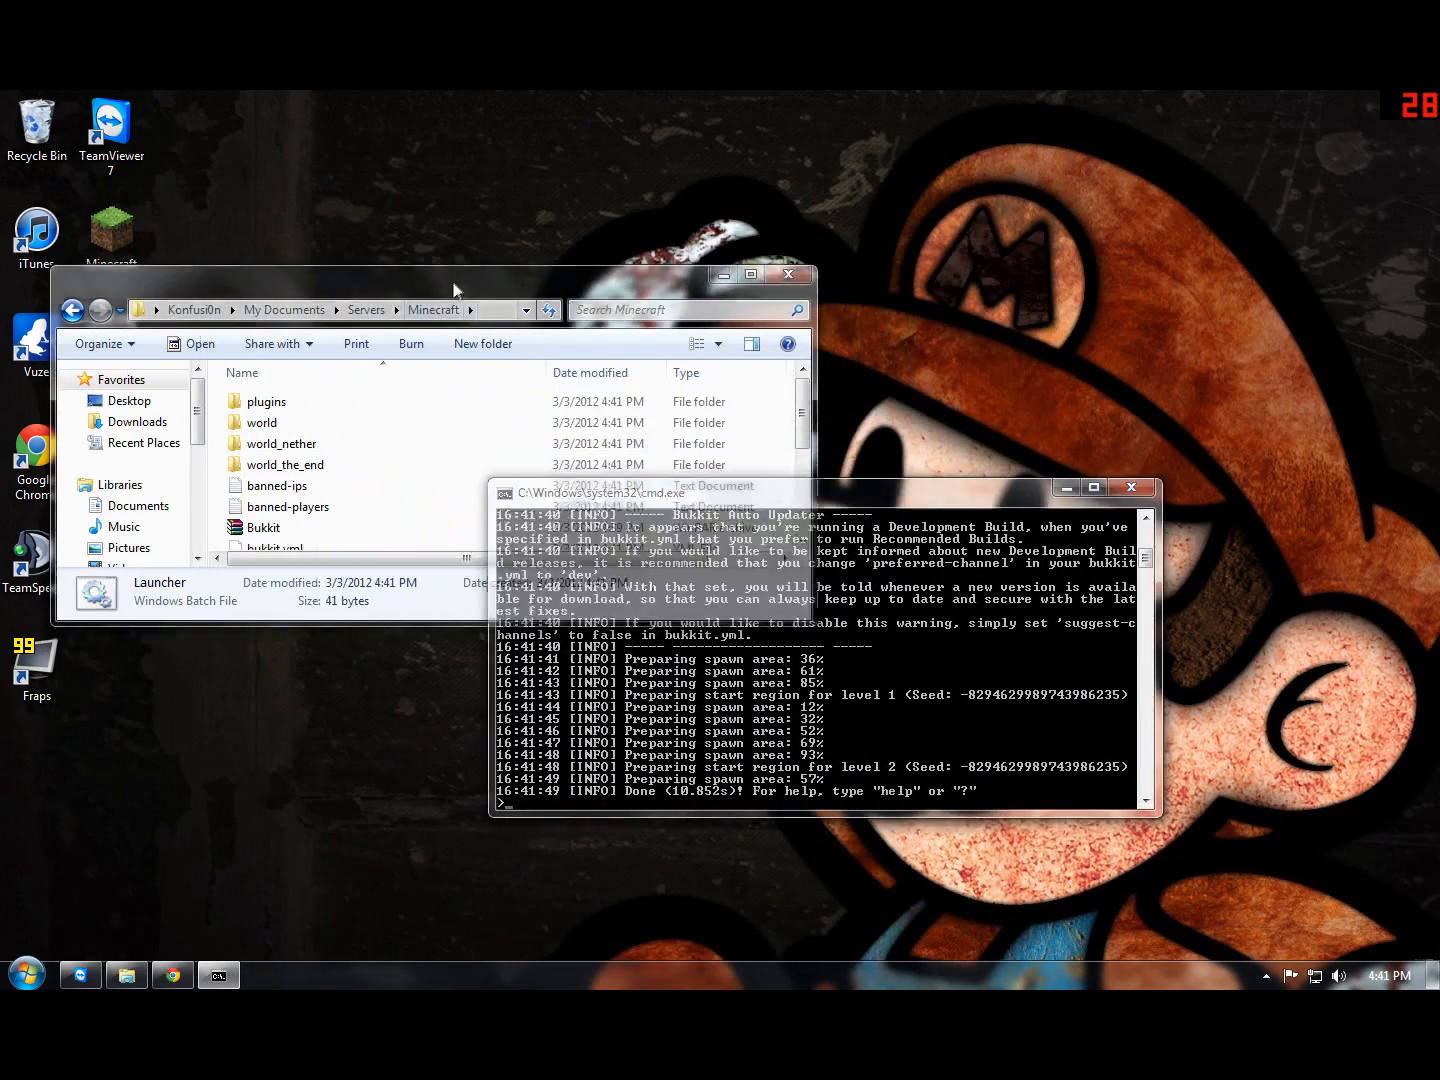
Step: Review the server's startup log in the console and the files generated in the Minecraft folder
{"action": "left_click_drag", "start_coordinate": [456, 293], "coordinate": [541, 170]}
{"action": "scroll", "coordinate": [575, 315], "scroll_direction": "down", "scroll_amount": 3}
{"action": "scroll", "coordinate": [572, 310], "scroll_direction": "up", "scroll_amount": 3}
{"action": "left_click", "coordinate": [697, 558]}
{"action": "left_click_drag", "start_coordinate": [679, 481], "coordinate": [669, 352]}
{"action": "scroll", "coordinate": [750, 423], "scroll_direction": "up", "scroll_amount": 7}
{"action": "scroll", "coordinate": [751, 424], "scroll_direction": "up", "scroll_amount": 1}
{"action": "scroll", "coordinate": [750, 423], "scroll_direction": "down", "scroll_amount": 1}
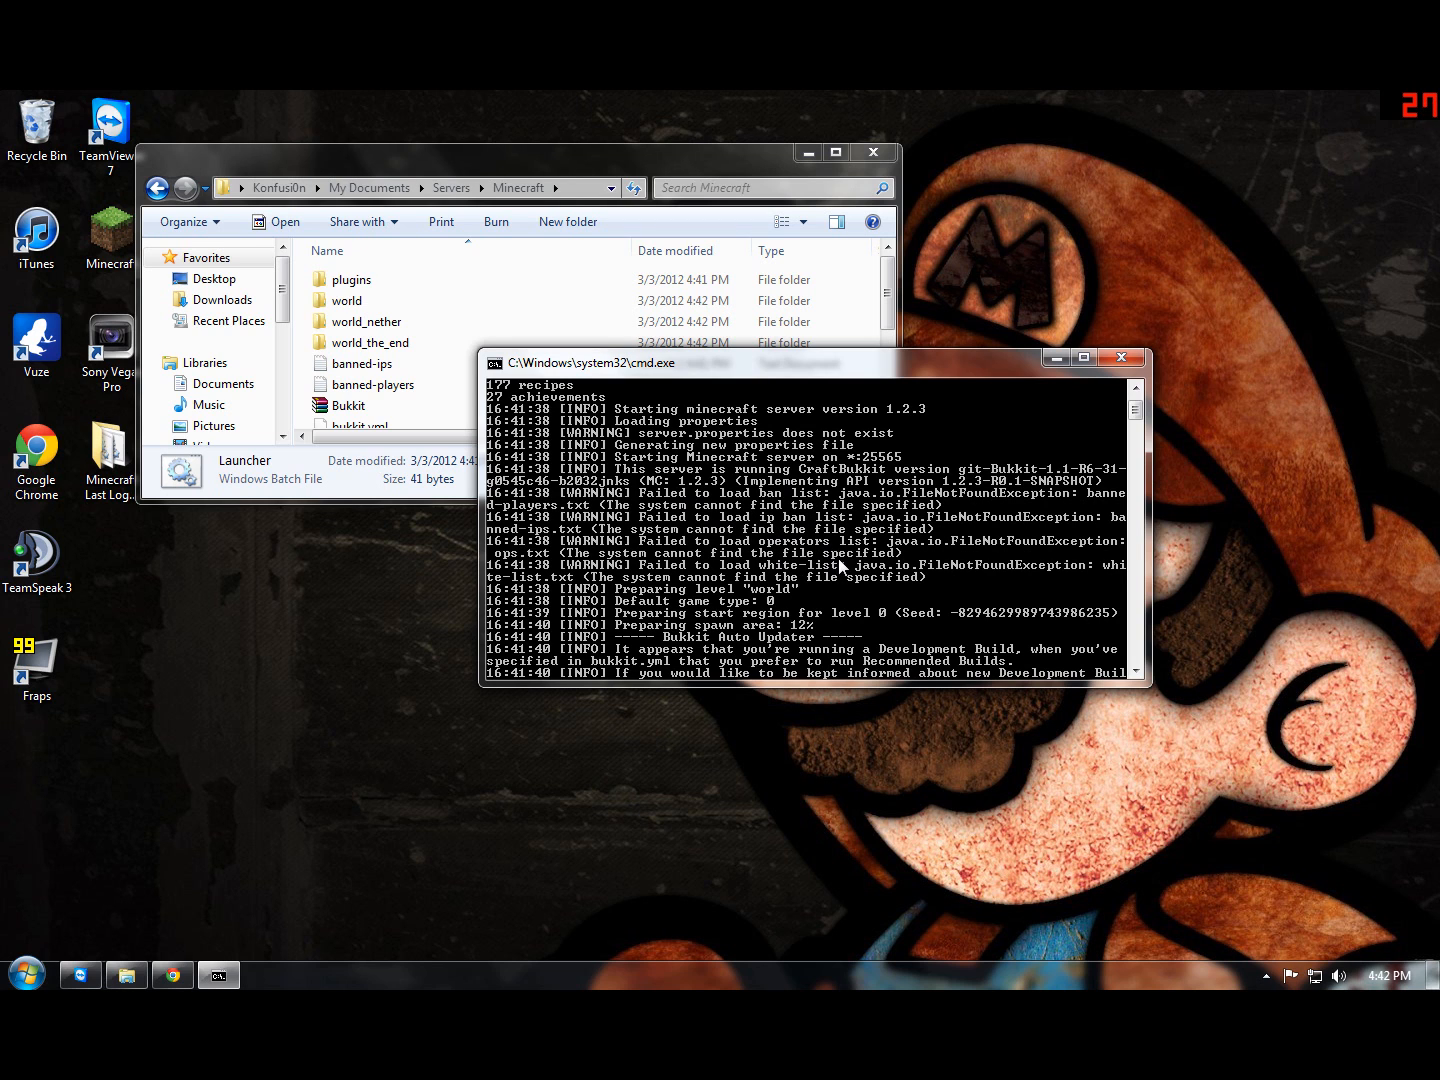
{"action": "left_click", "coordinate": [476, 331]}
{"action": "scroll", "coordinate": [419, 360], "scroll_direction": "down", "scroll_amount": 3}
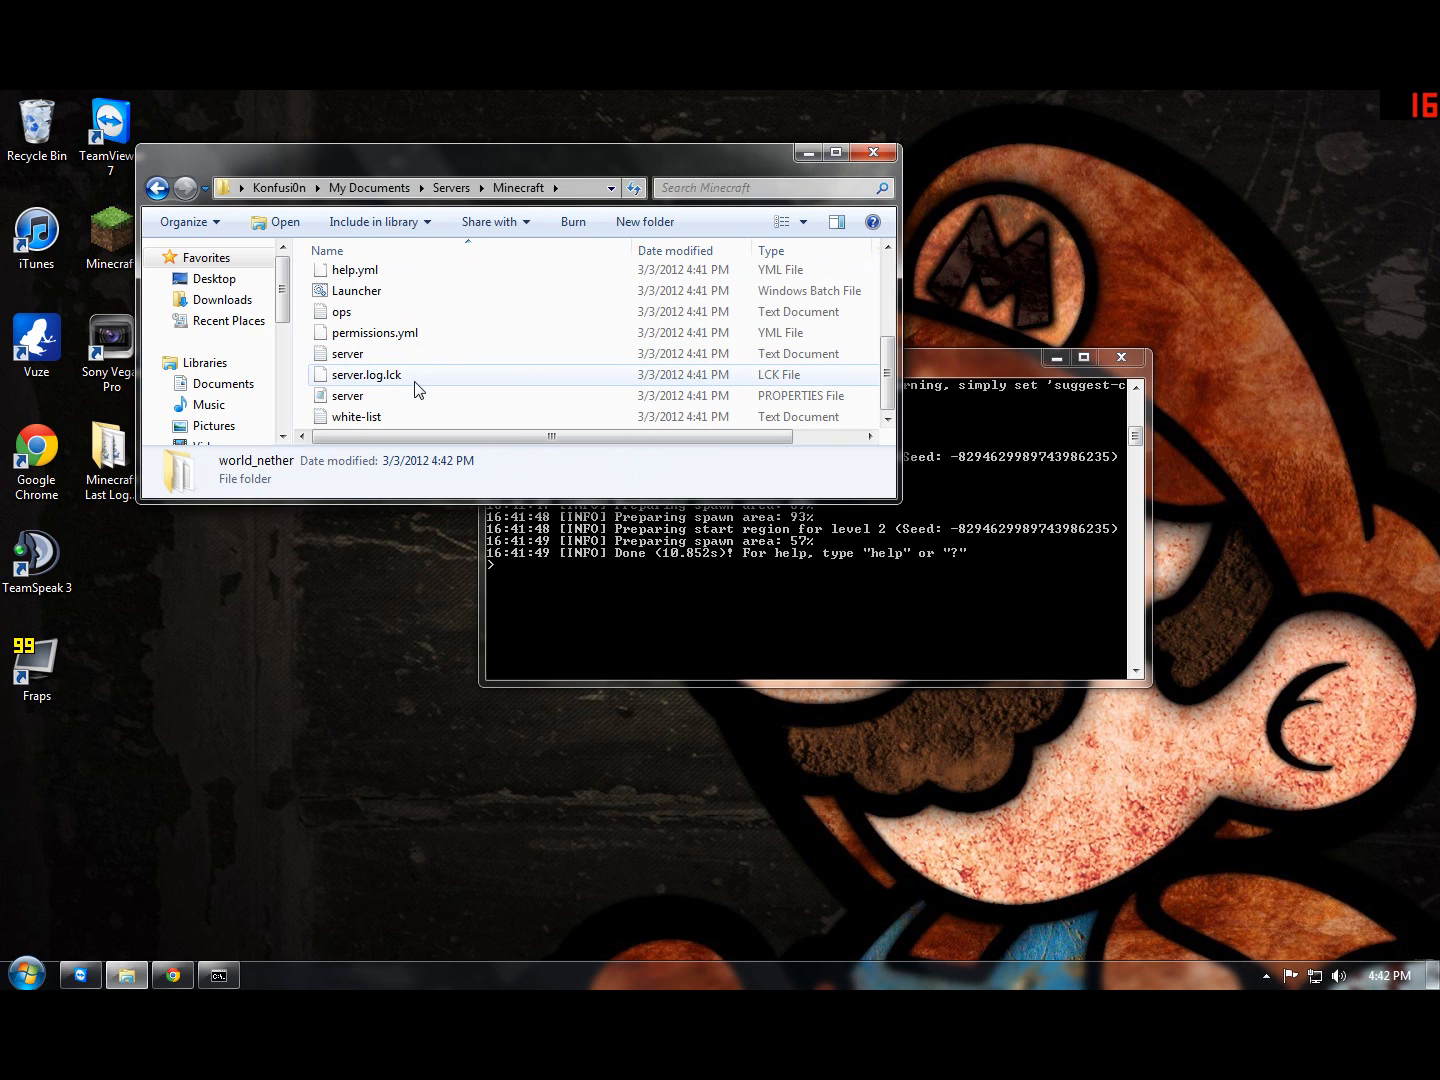
{"action": "scroll", "coordinate": [418, 361], "scroll_direction": "up", "scroll_amount": 3}
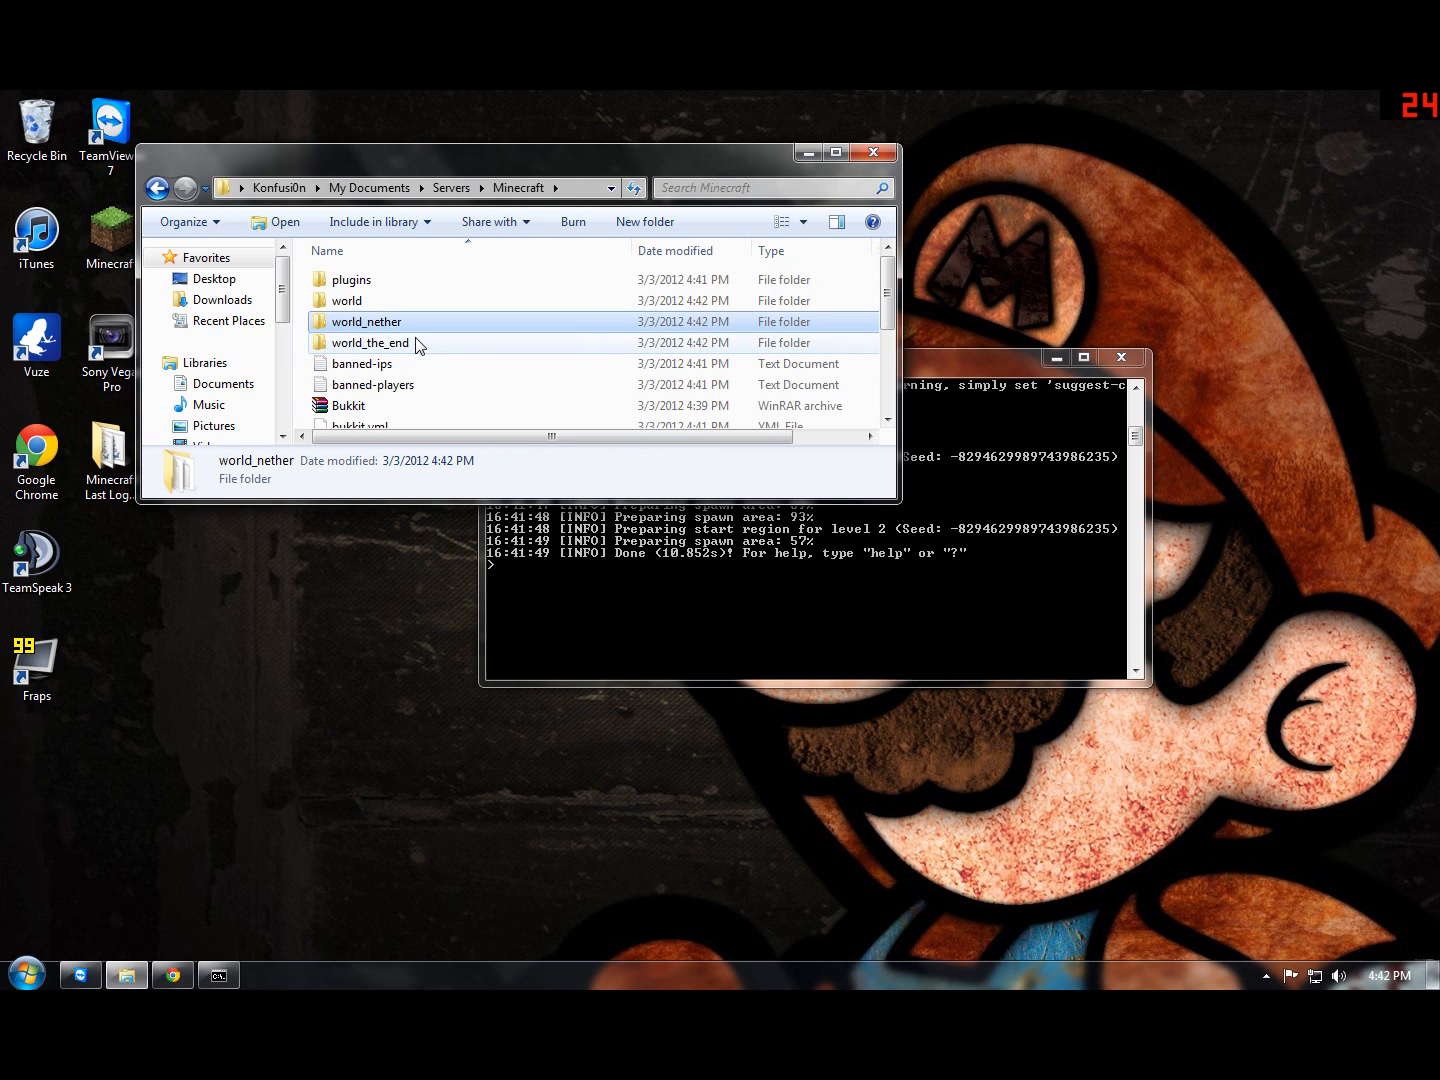
Step: Shut down the server from its console with the stop command
{"action": "left_click", "coordinate": [680, 560]}
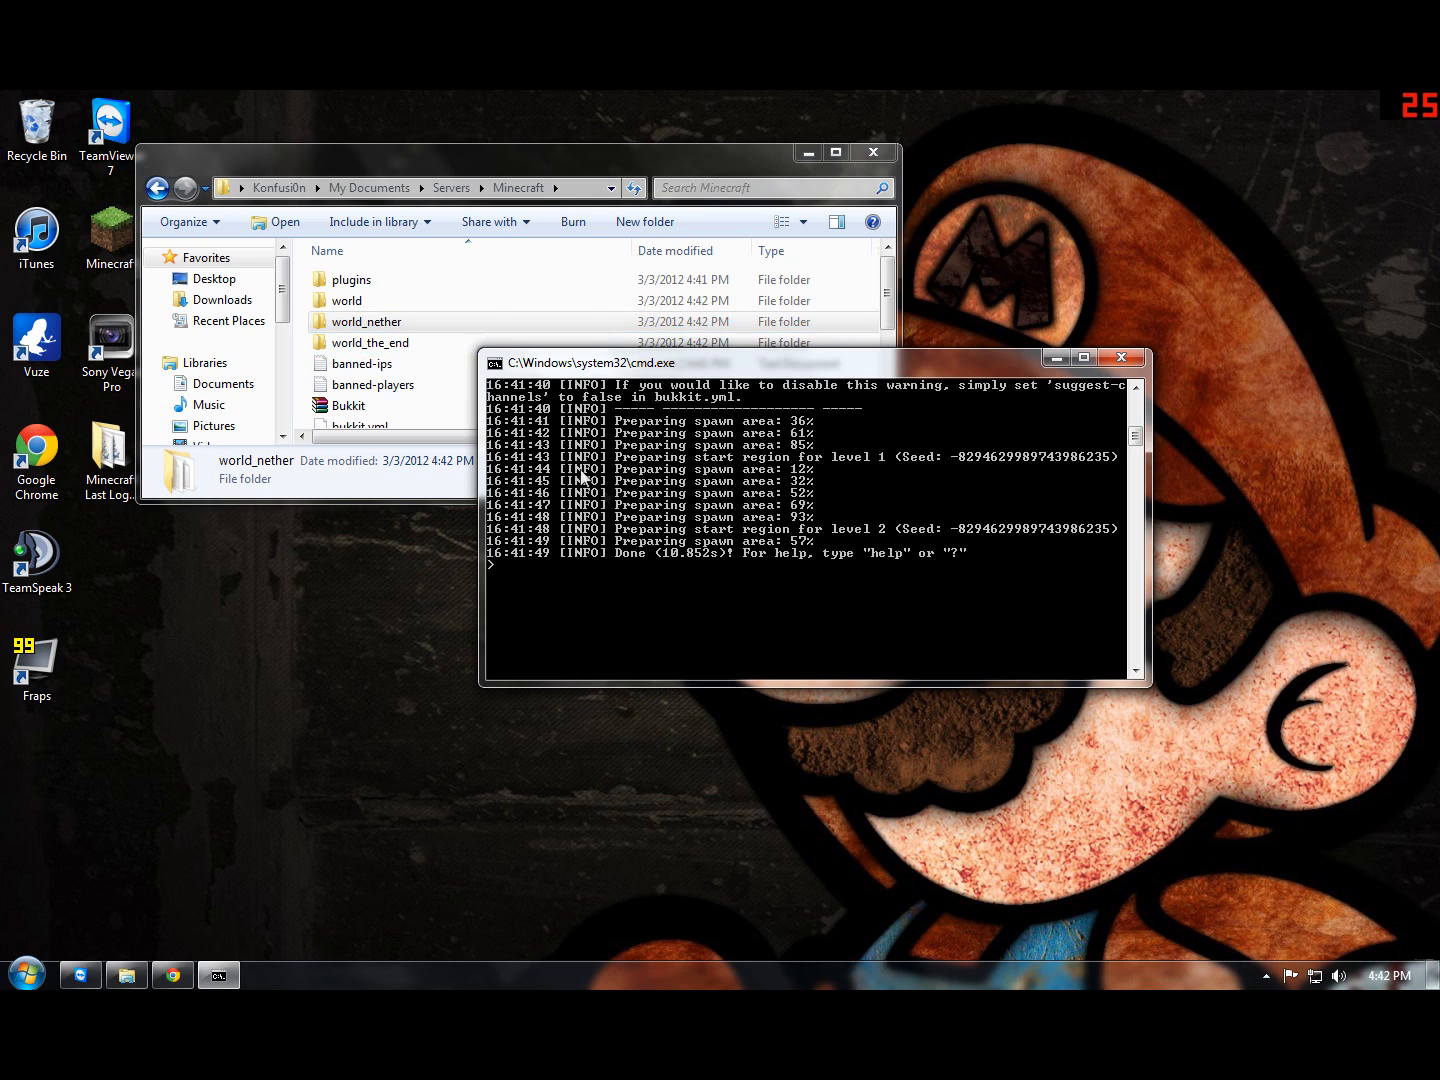
{"action": "type", "text": "stop"}
{"action": "key", "text": "Return"}
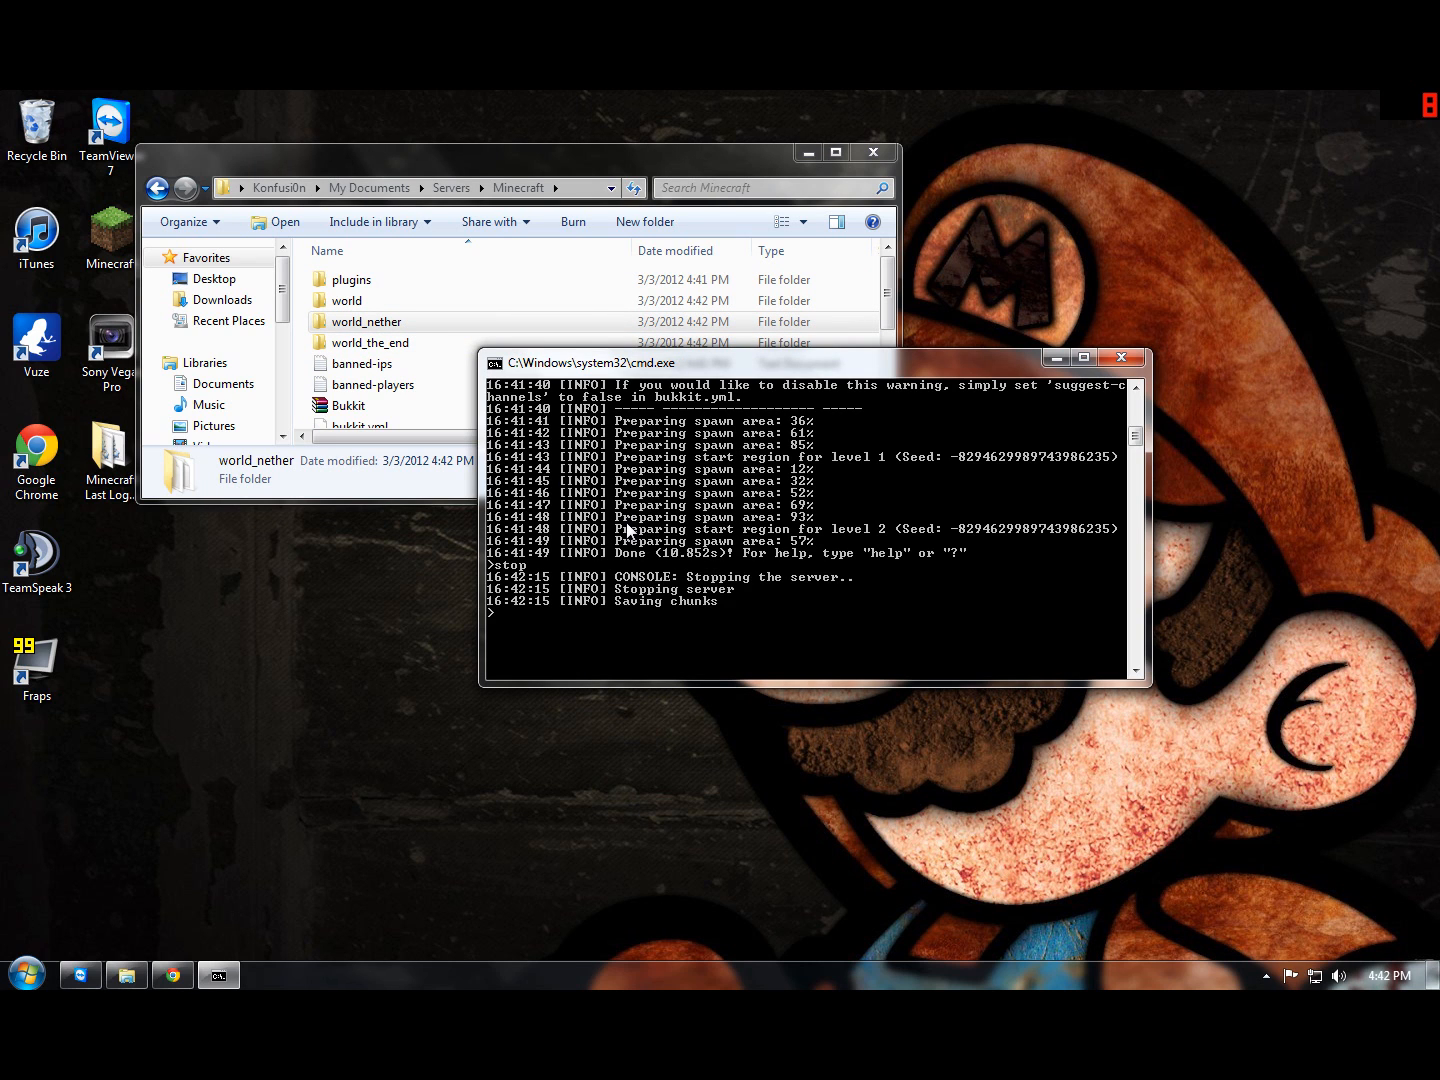
Step: Maximize the Minecraft folder window and open the server PROPERTIES file for editing in Notepad
{"action": "scroll", "coordinate": [372, 346], "scroll_direction": "down", "scroll_amount": 3}
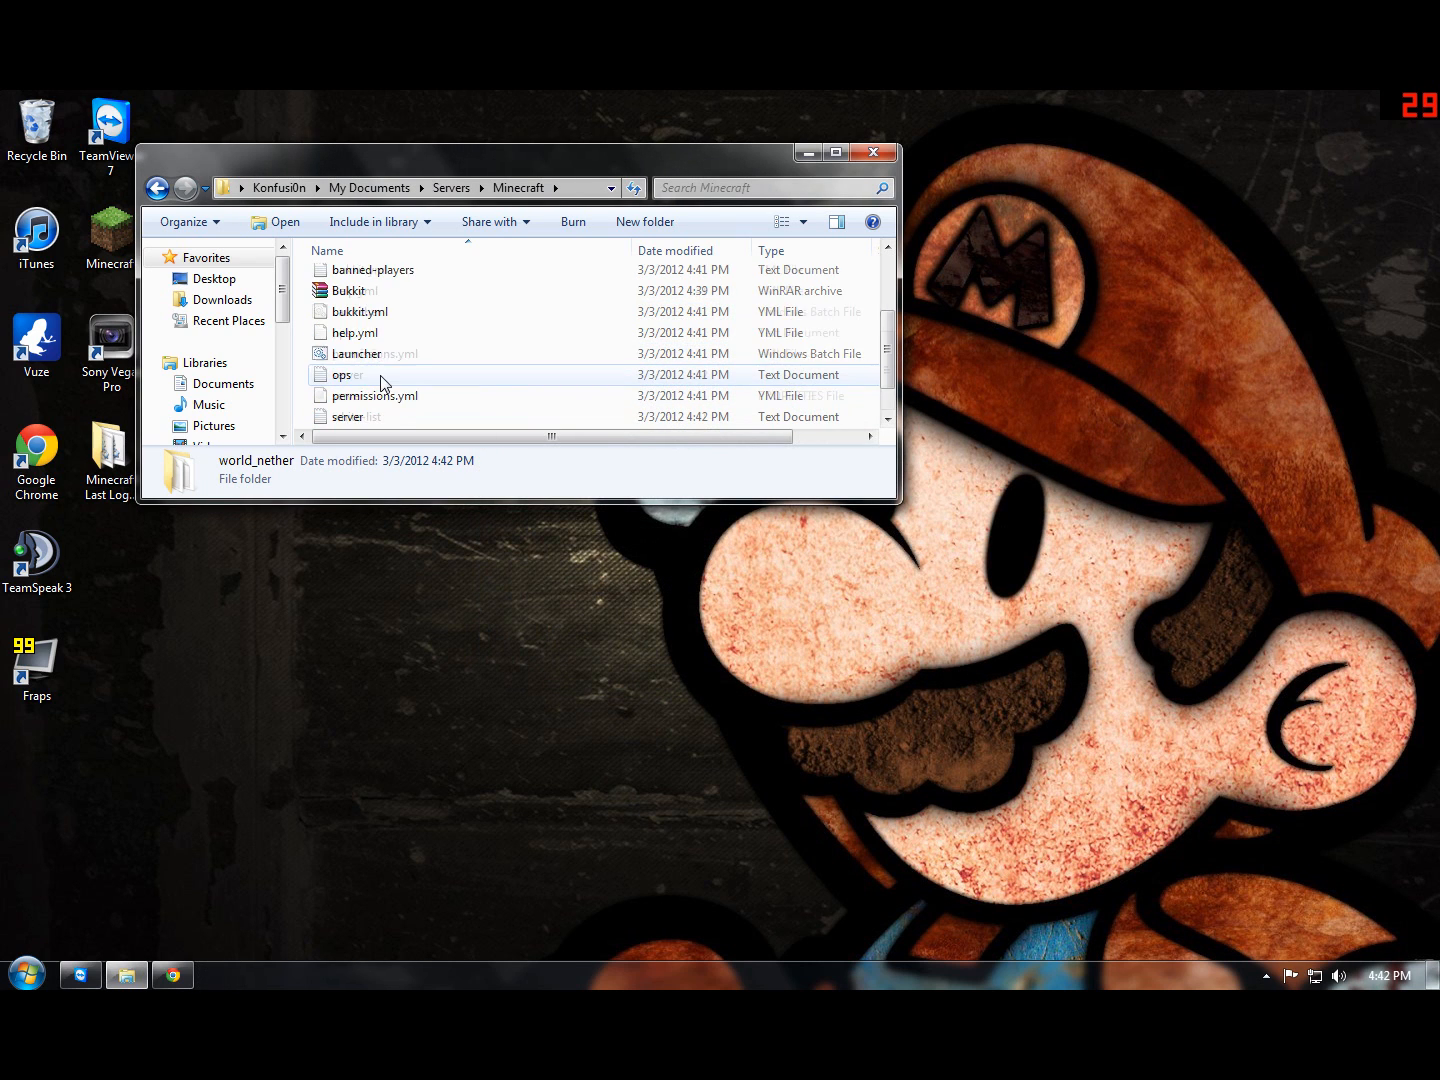
{"action": "scroll", "coordinate": [378, 316], "scroll_direction": "up", "scroll_amount": 3}
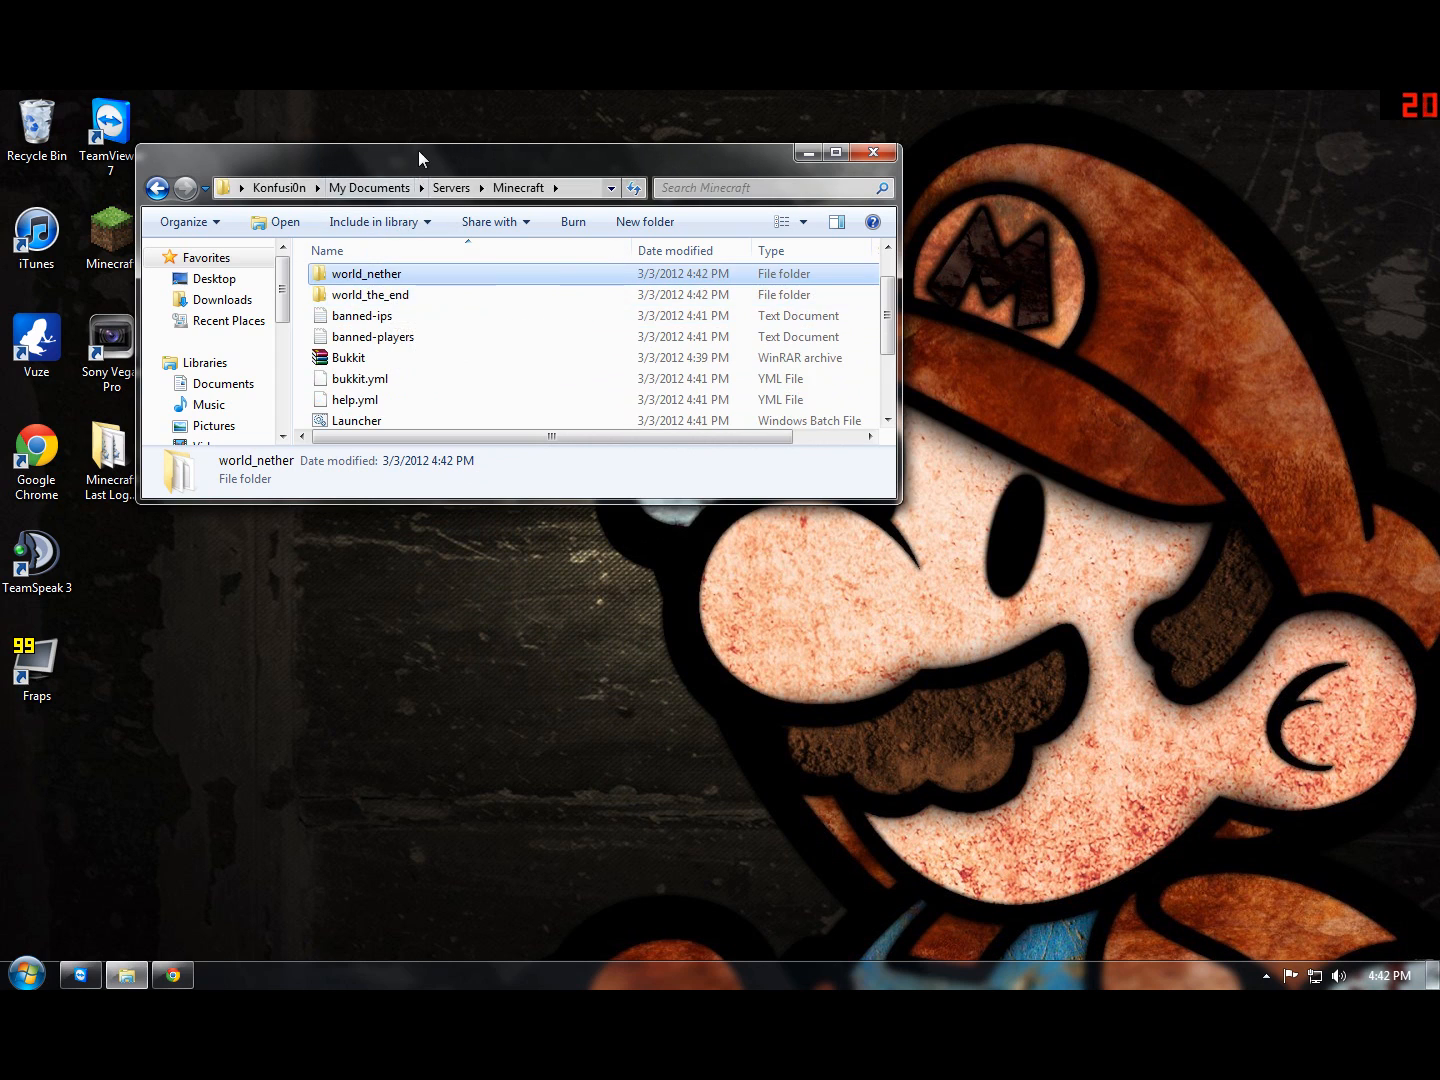
{"action": "double_click", "coordinate": [419, 150]}
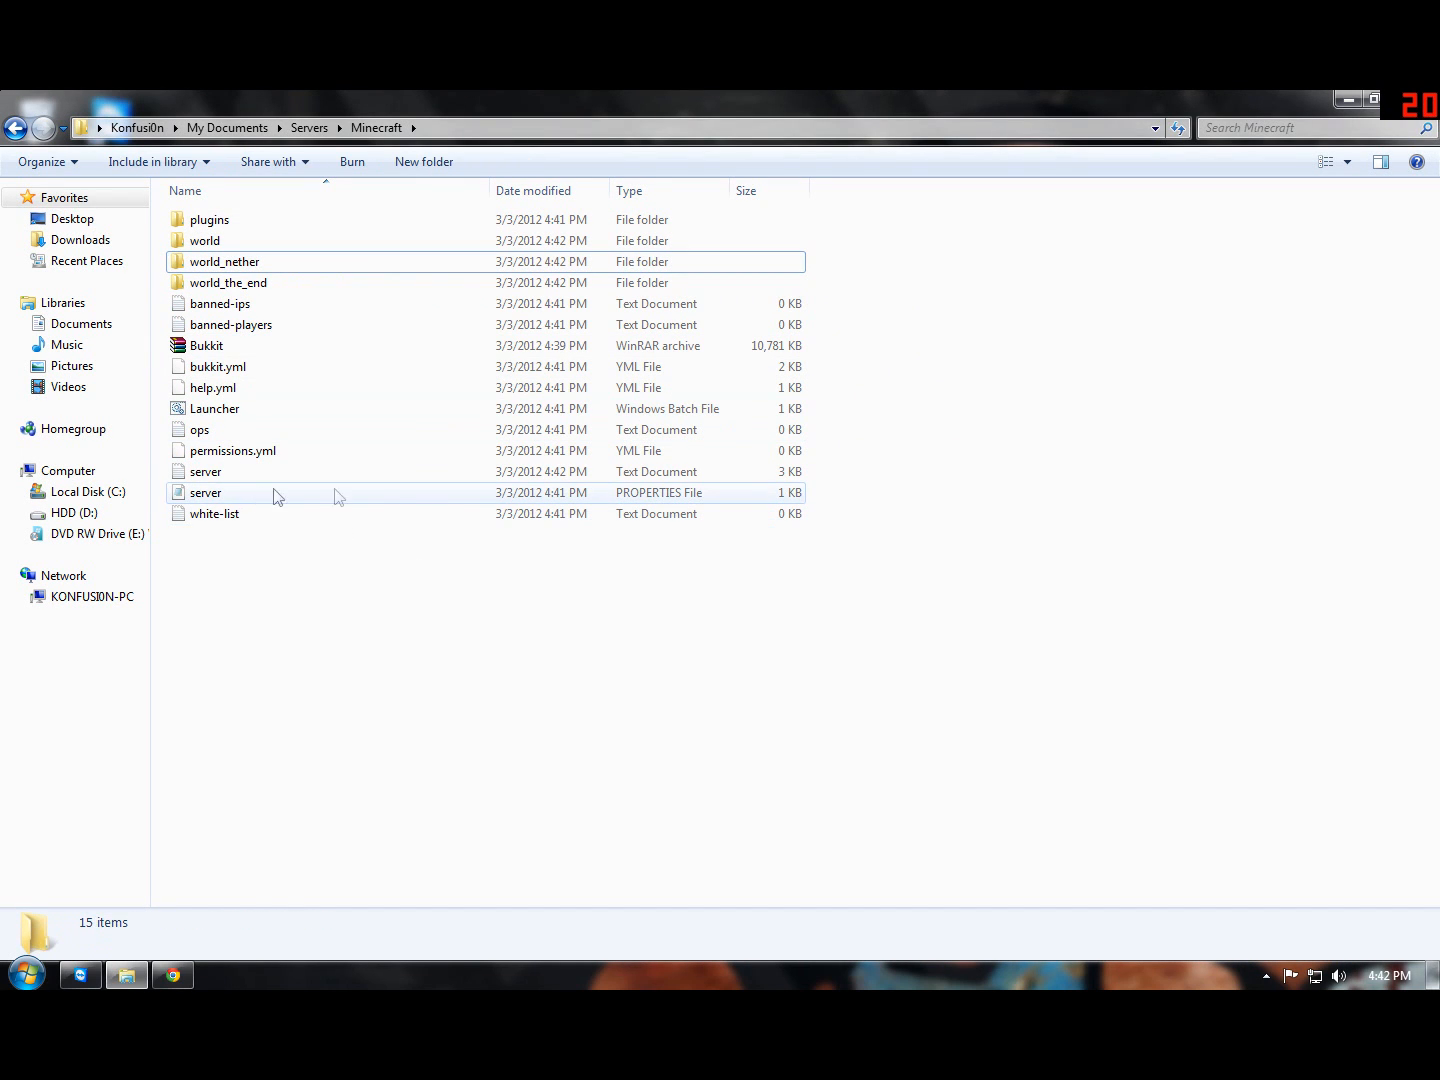
{"action": "left_click", "coordinate": [633, 495]}
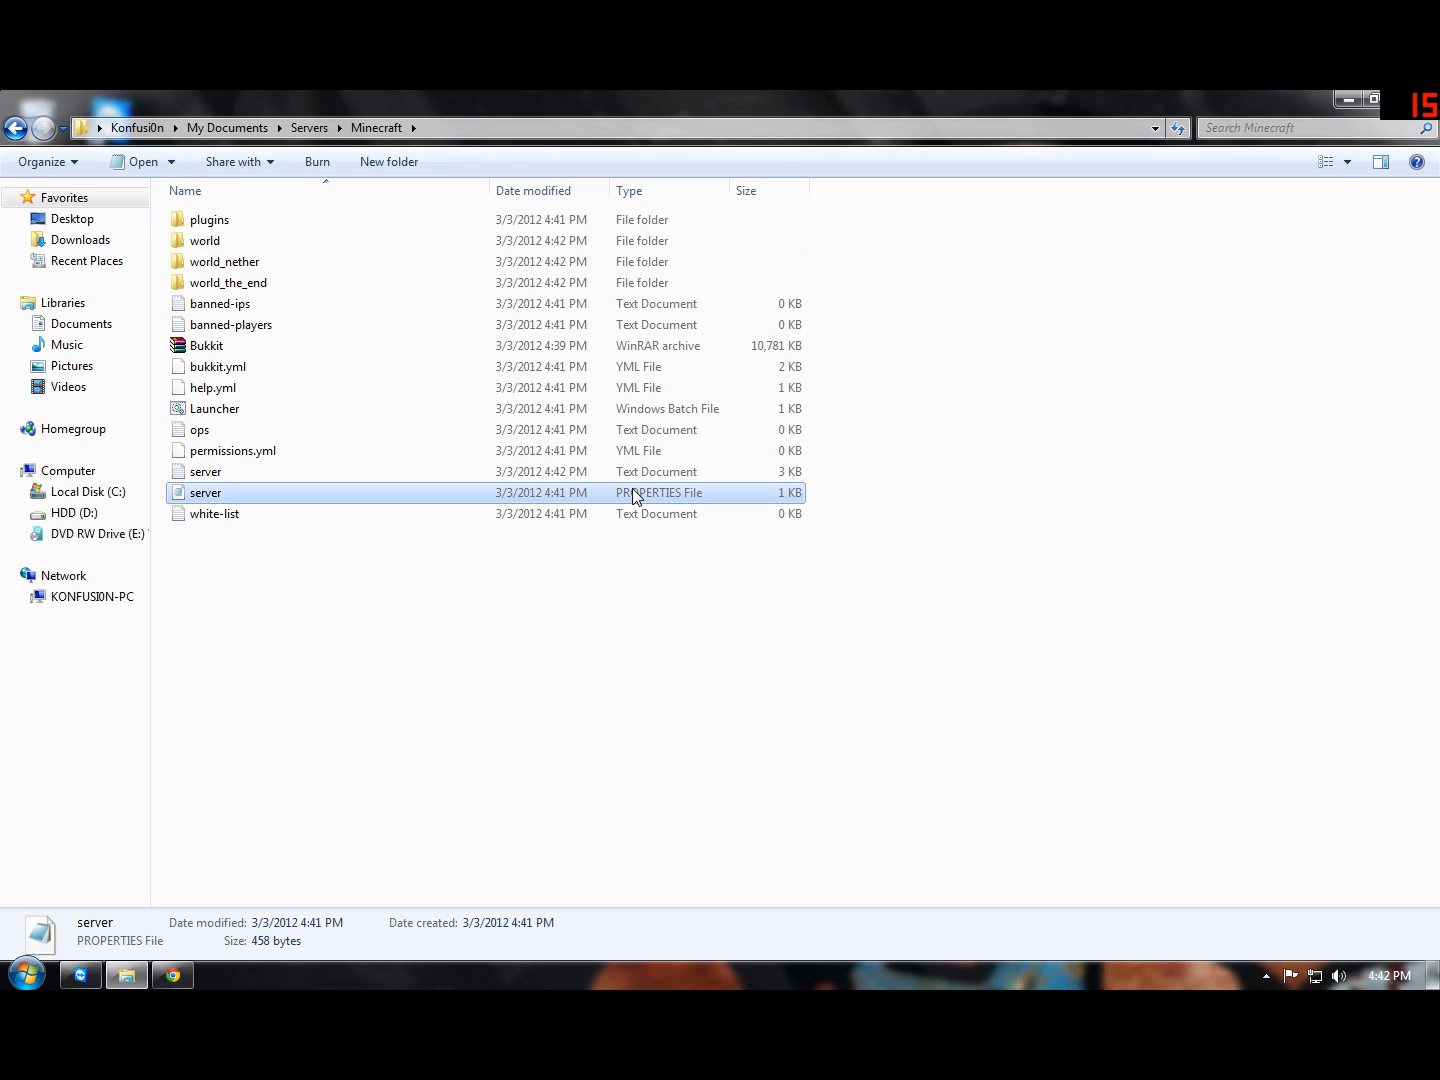
{"action": "double_click", "coordinate": [290, 498]}
{"action": "left_click_drag", "start_coordinate": [380, 404], "coordinate": [490, 405]}
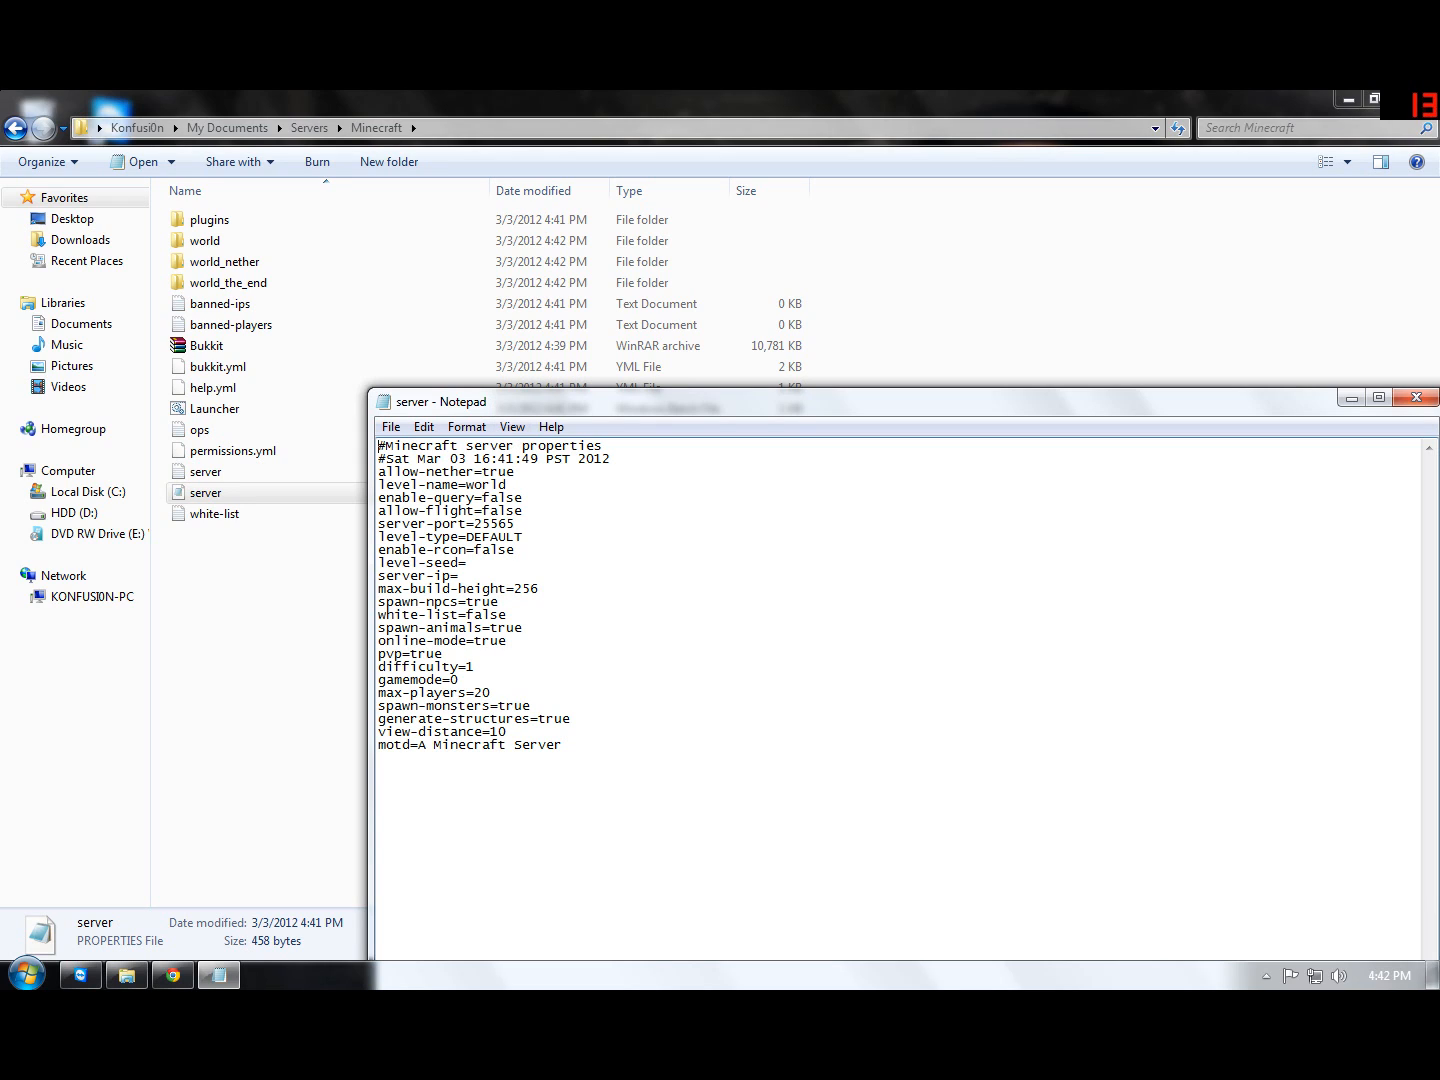
Step: Set allow-nether to false and level-name to Survival in the server properties
{"action": "double_click", "coordinate": [491, 473]}
{"action": "type", "text": "false"}
{"action": "key", "text": "BackSpace"}
{"action": "key", "text": "BackSpace"}
{"action": "key", "text": "BackSpace"}
{"action": "key", "text": "BackSpace"}
{"action": "key", "text": "BackSpace"}
{"action": "type", "text": "Suri"}
{"action": "key", "text": "BackSpace"}
{"action": "type", "text": "vival"}
Step: Set spawn-npcs and spawn-animals to false in the server properties
{"action": "left_click", "coordinate": [524, 499]}
{"action": "left_click", "coordinate": [523, 510]}
{"action": "left_click", "coordinate": [500, 601]}
{"action": "key", "text": "BackSpace"}
{"action": "key", "text": "BackSpace"}
{"action": "key", "text": "BackSpace"}
{"action": "key", "text": "BackSpace"}
{"action": "type", "text": "false"}
{"action": "key", "text": "Down"}
{"action": "key", "text": "Down"}
{"action": "key", "text": "BackSpace"}
{"action": "key", "text": "BackSpace"}
{"action": "key", "text": "BackSpace"}
{"action": "key", "text": "BackSpace"}
{"action": "type", "text": "false"}
{"action": "key", "text": "Down"}
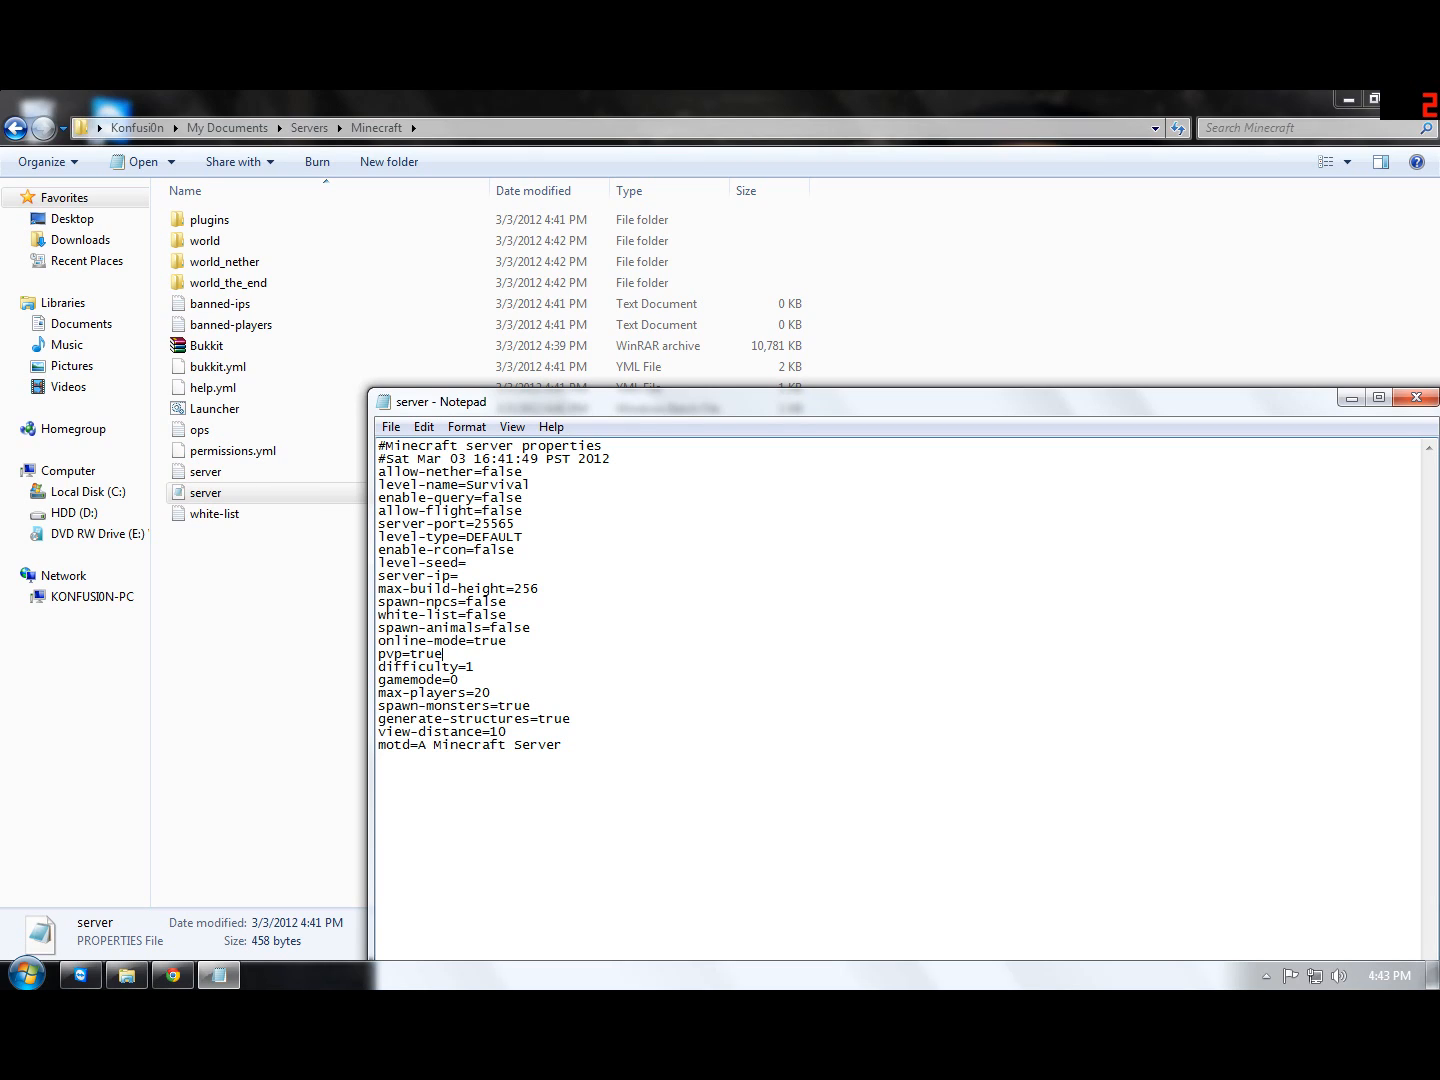
Step: Set pvp to false and max-players to 26 in the server properties
{"action": "key", "text": "BackSpace"}
{"action": "key", "text": "BackSpace"}
{"action": "key", "text": "BackSpace"}
{"action": "key", "text": "BackSpace"}
{"action": "type", "text": "false"}
{"action": "key", "text": "Right"}
{"action": "key", "text": "Right"}
{"action": "key", "text": "Right"}
{"action": "key", "text": "BackSpace"}
{"action": "type", "text": "6"}
Step: Keep spawn-monsters at true and set generate-structures to false in the server properties
{"action": "key", "text": "Down"}
{"action": "key", "text": "Right"}
{"action": "key", "text": "Right"}
{"action": "key", "text": "Right"}
{"action": "key", "text": "Right"}
{"action": "key", "text": "BackSpace"}
{"action": "type", "text": "u"}
{"action": "key", "text": "Down"}
{"action": "key", "text": "Right"}
{"action": "key", "text": "Right"}
{"action": "key", "text": "Right"}
{"action": "key", "text": "Right"}
{"action": "key", "text": "Right"}
{"action": "key", "text": "Right"}
{"action": "key", "text": "BackSpace"}
{"action": "key", "text": "BackSpace"}
{"action": "key", "text": "BackSpace"}
{"action": "key", "text": "BackSpace"}
{"action": "type", "text": "false"}
Step: Replace the motd value with "Updated to 1.2.3 Bukkit!"
{"action": "key", "text": "Down"}
{"action": "key", "text": "Down"}
{"action": "key", "text": "Right"}
{"action": "key", "text": "Right"}
{"action": "key", "text": "Right"}
{"action": "key", "text": "Right"}
{"action": "key", "text": "Right"}
{"action": "key", "text": "Right"}
{"action": "key", "text": "Right"}
{"action": "key", "text": "BackSpace"}
{"action": "key", "text": "BackSpace"}
{"action": "key", "text": "BackSpace"}
{"action": "key", "text": "BackSpace"}
{"action": "key", "text": "BackSpace"}
{"action": "key", "text": "BackSpace"}
{"action": "key", "text": "BackSpace"}
{"action": "key", "text": "BackSpace"}
{"action": "key", "text": "BackSpace"}
{"action": "key", "text": "BackSpace"}
{"action": "key", "text": "BackSpace"}
{"action": "key", "text": "BackSpace"}
{"action": "key", "text": "BackSpace"}
{"action": "key", "text": "BackSpace"}
{"action": "key", "text": "BackSpace"}
{"action": "key", "text": "BackSpace"}
{"action": "key", "text": "BackSpace"}
{"action": "key", "text": "BackSpace"}
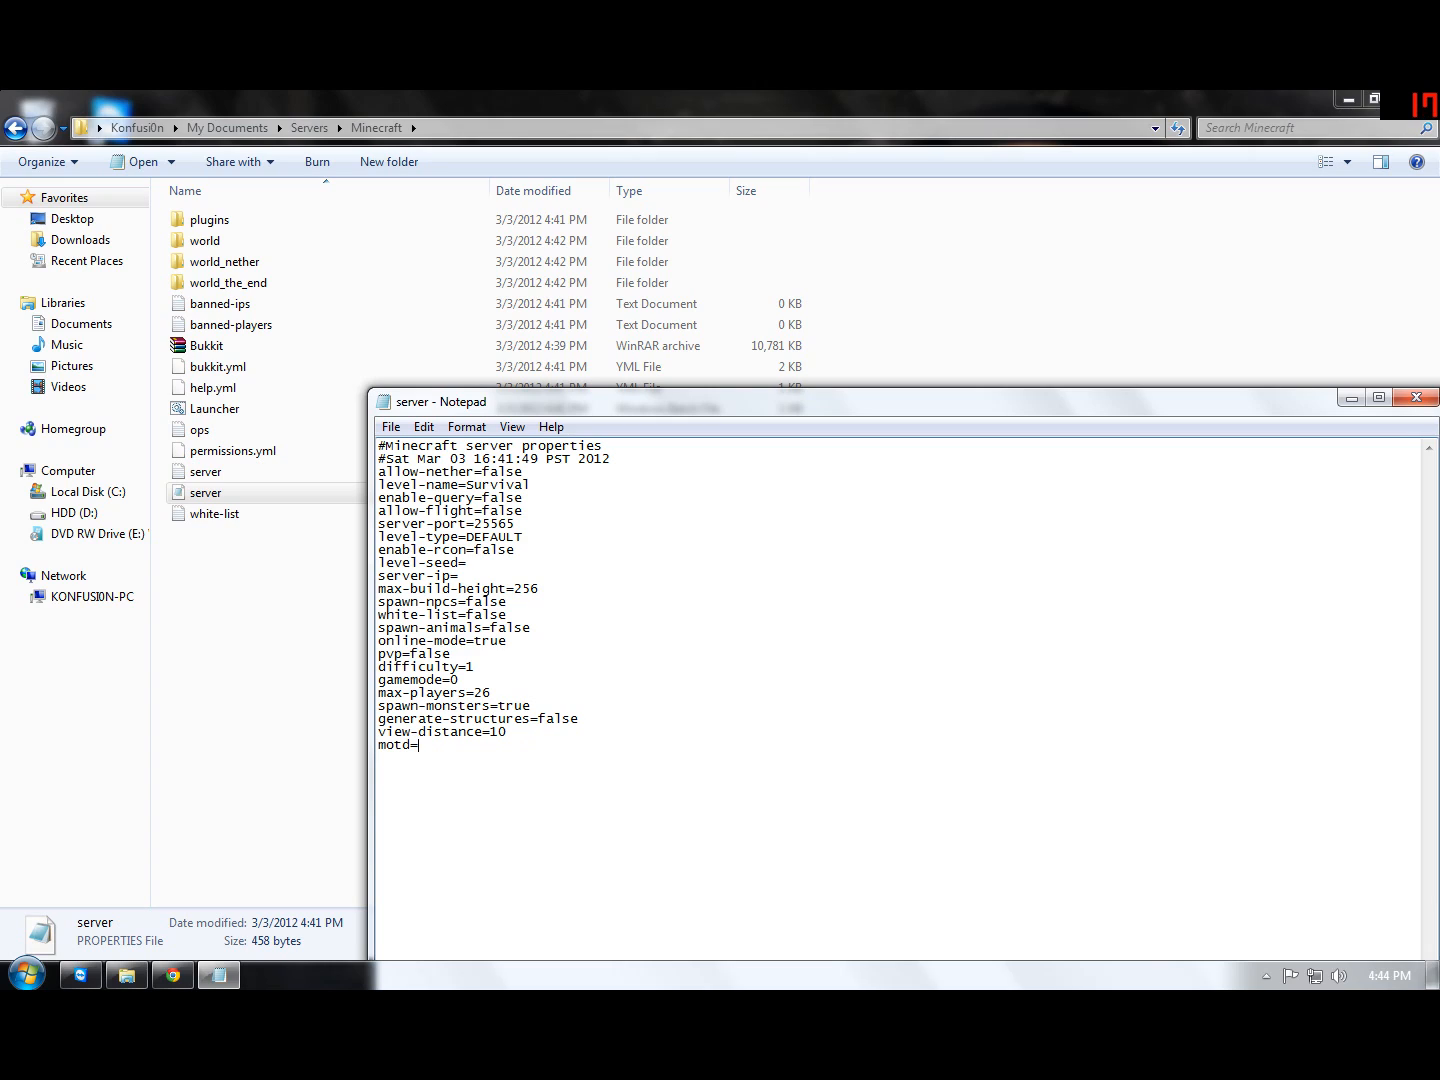
{"action": "type", "text": "Updated to 1.2.3 Bukkit!"}
Step: Save the server properties file and close Notepad
{"action": "left_click", "coordinate": [392, 428]}
{"action": "left_click", "coordinate": [420, 492]}
{"action": "left_click_drag", "start_coordinate": [921, 392], "coordinate": [632, 388]}
{"action": "left_click", "coordinate": [1062, 388]}
Step: Run the Launcher batch file to restart the server, and minimize the Minecraft folder window
{"action": "double_click", "coordinate": [224, 408]}
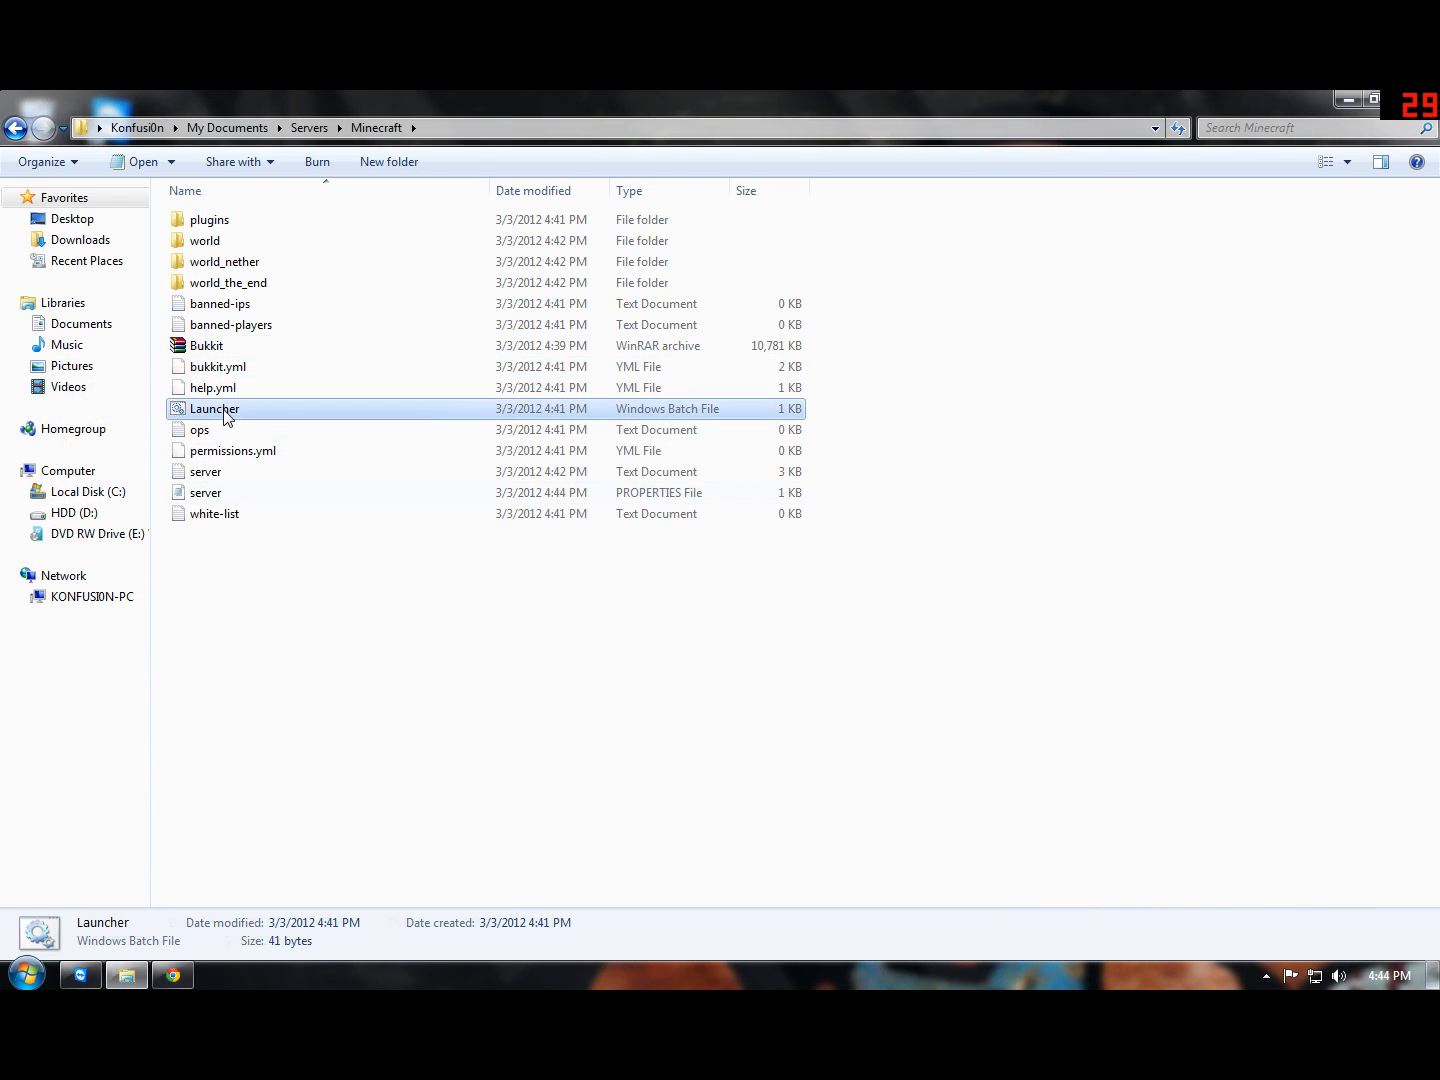
{"action": "left_click_drag", "start_coordinate": [237, 131], "coordinate": [490, 265]}
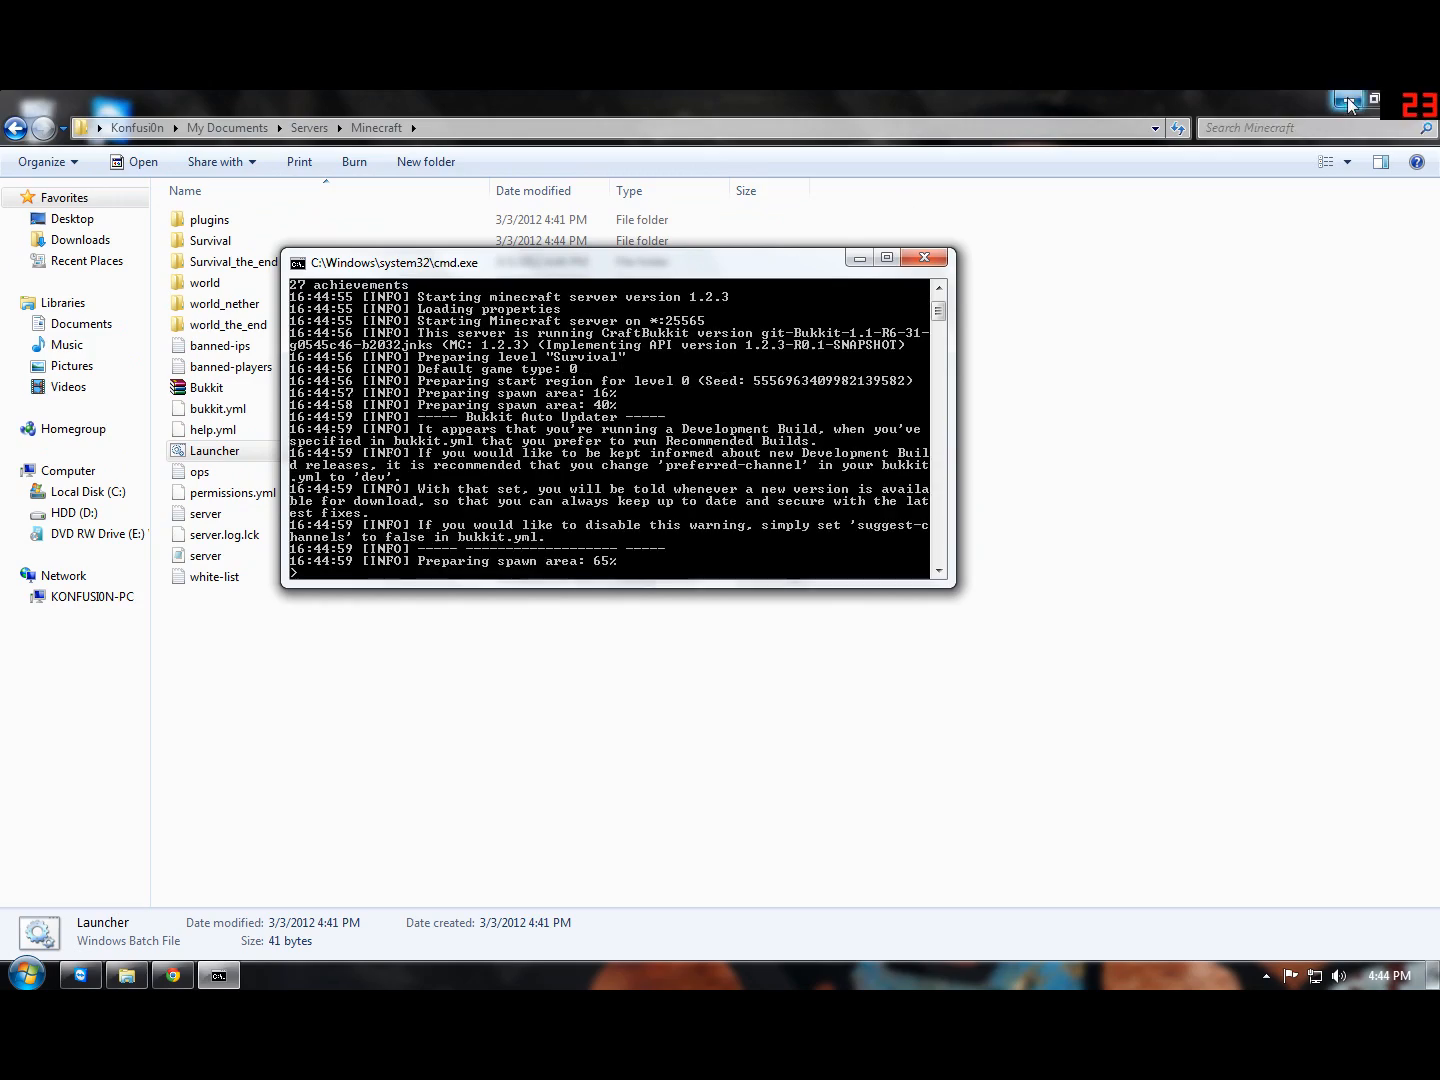
{"action": "left_click", "coordinate": [1348, 100]}
{"action": "left_click_drag", "start_coordinate": [569, 266], "coordinate": [868, 313]}
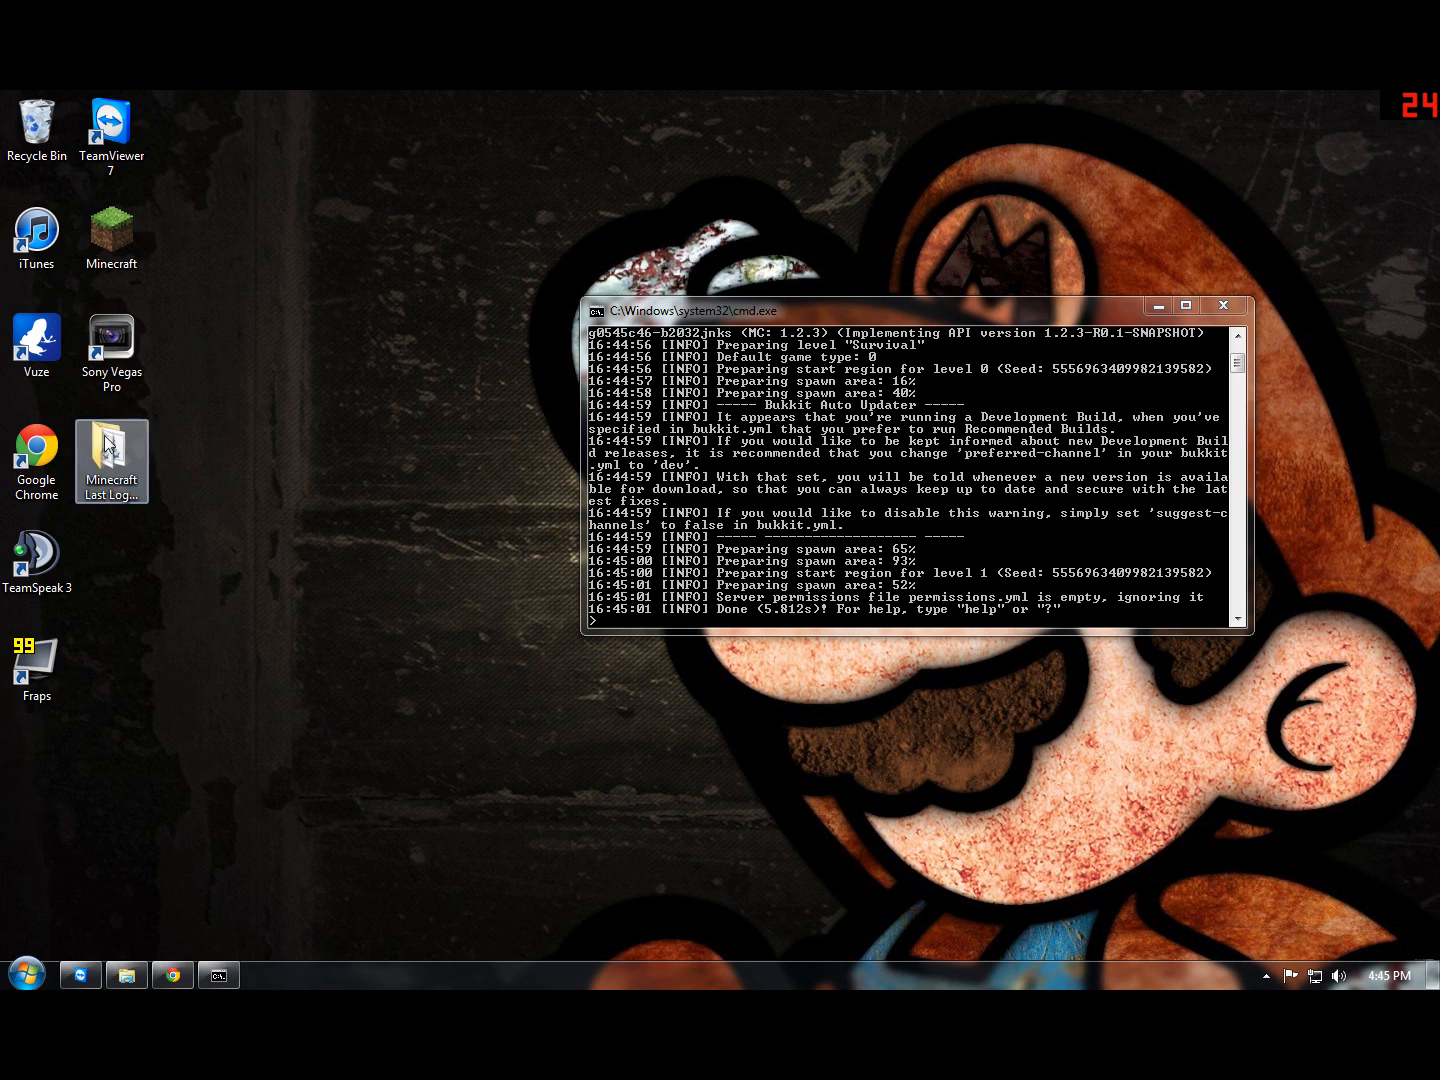
Step: Launch the Minecraft client from the desktop and log in with the remembered account
{"action": "double_click", "coordinate": [104, 260]}
{"action": "left_click", "coordinate": [776, 551]}
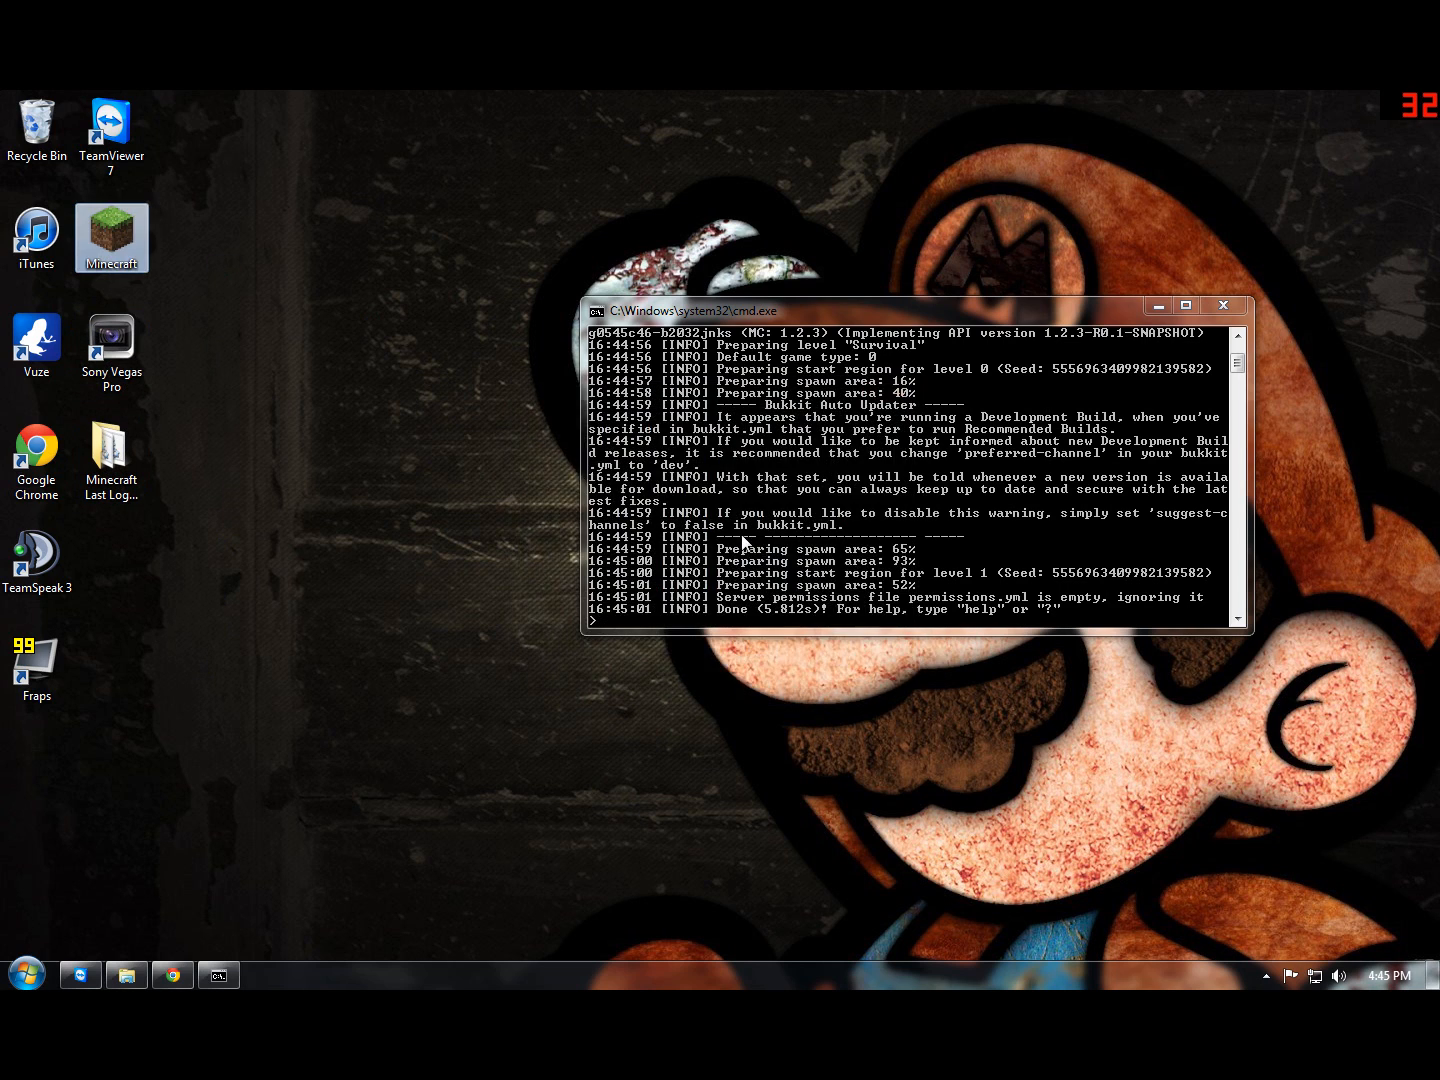
{"action": "key", "text": "Return"}
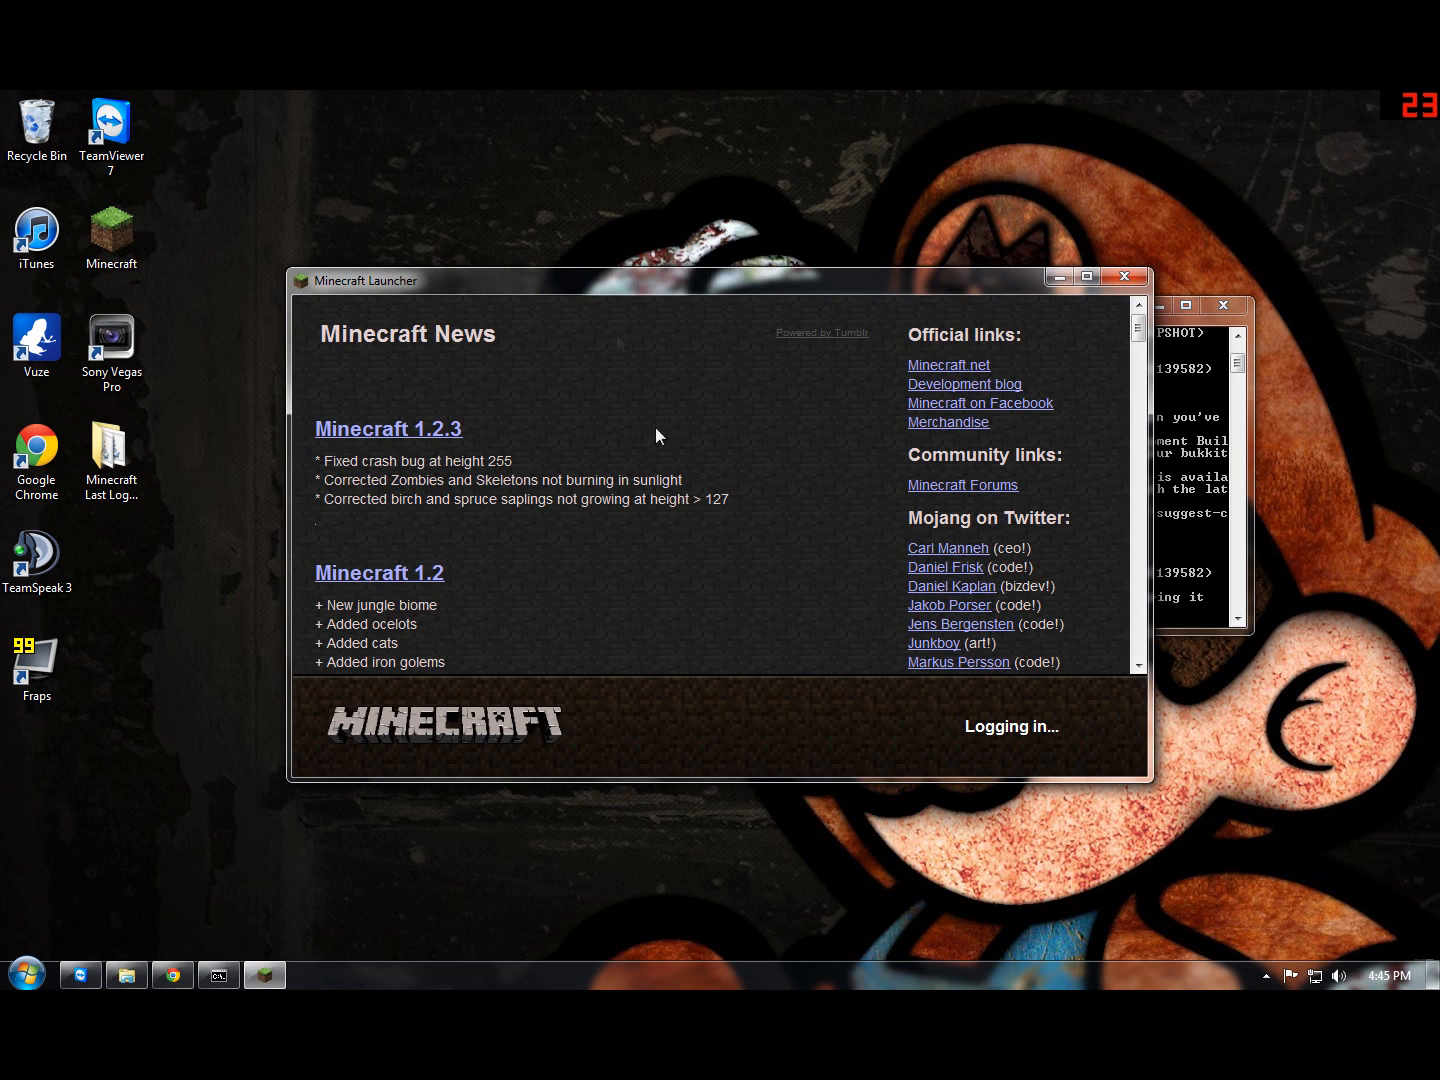
{"action": "left_click_drag", "start_coordinate": [599, 282], "coordinate": [454, 257]}
Step: Place the server console beside the Minecraft window and open the game's multiplayer server list
{"action": "left_click", "coordinate": [1068, 382]}
{"action": "left_click_drag", "start_coordinate": [1080, 314], "coordinate": [1204, 350]}
{"action": "left_click", "coordinate": [792, 301]}
{"action": "left_click", "coordinate": [724, 568]}
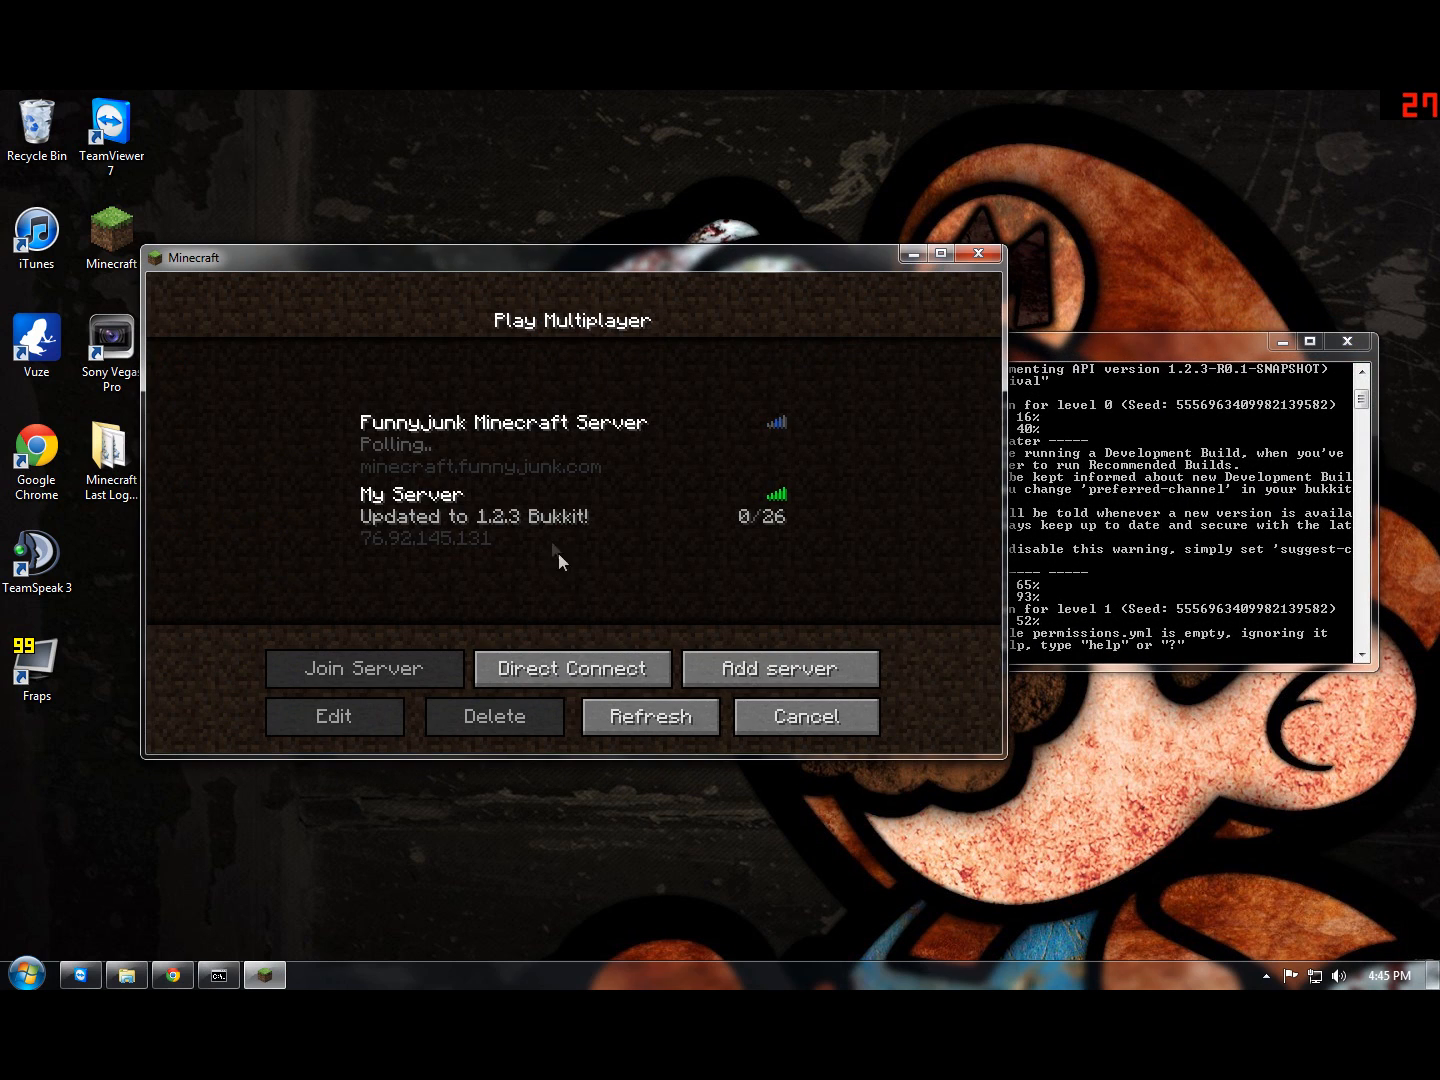
Step: Join the server at localhost through Direct Connect, and disconnect from it
{"action": "left_click", "coordinate": [500, 520]}
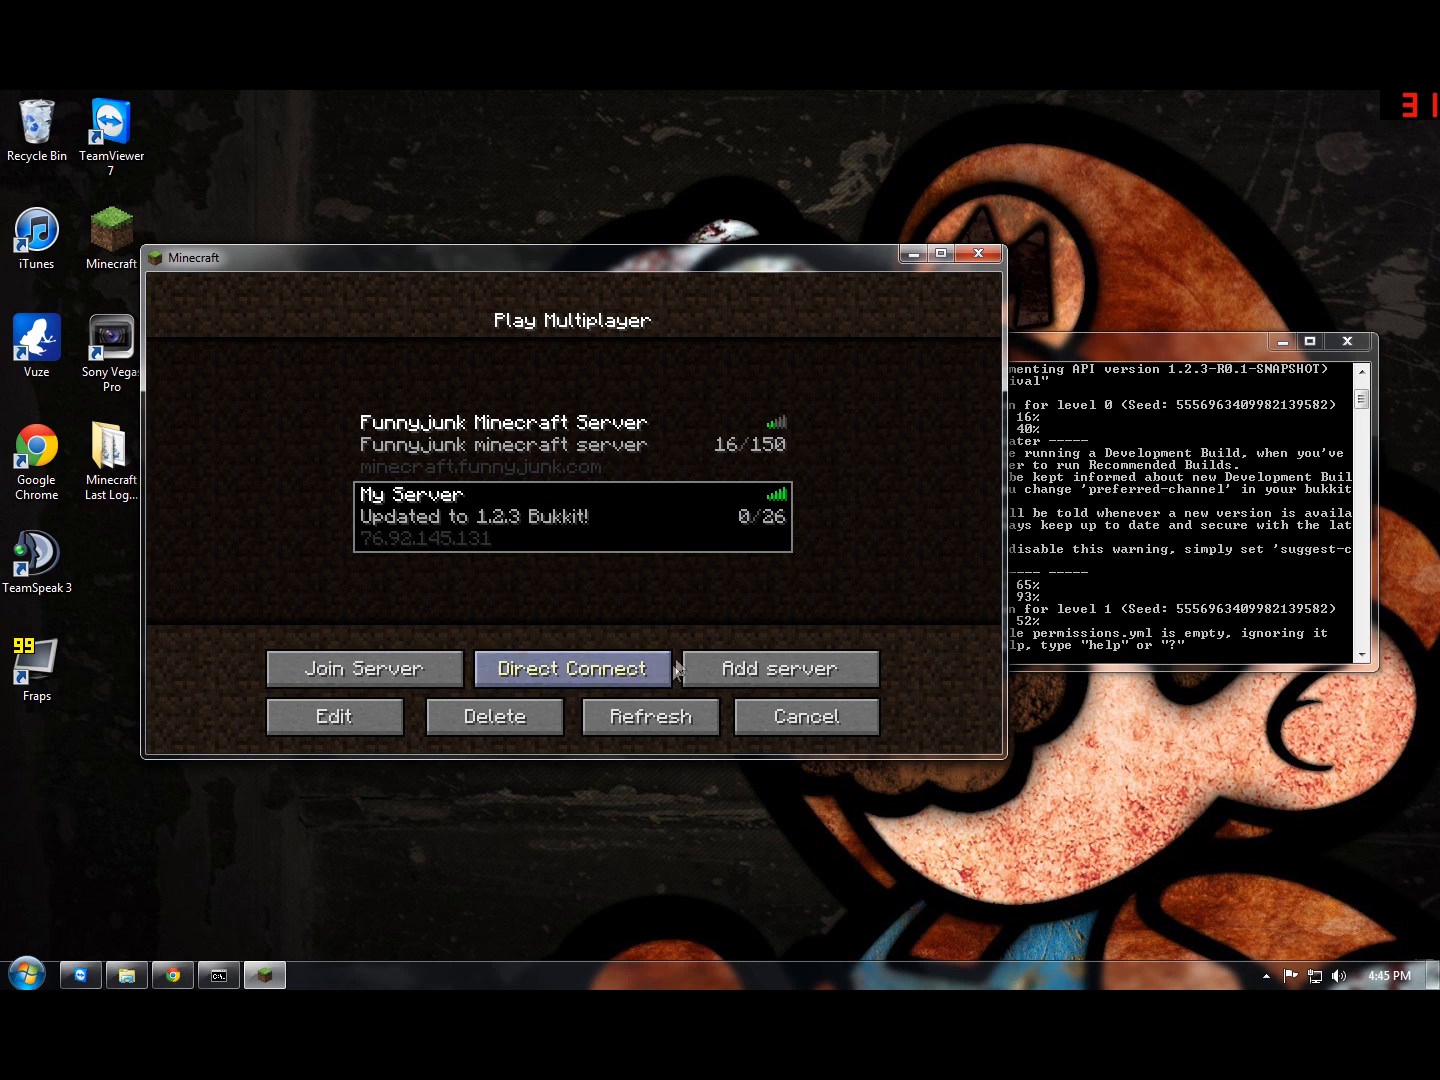
{"action": "left_click", "coordinate": [593, 671]}
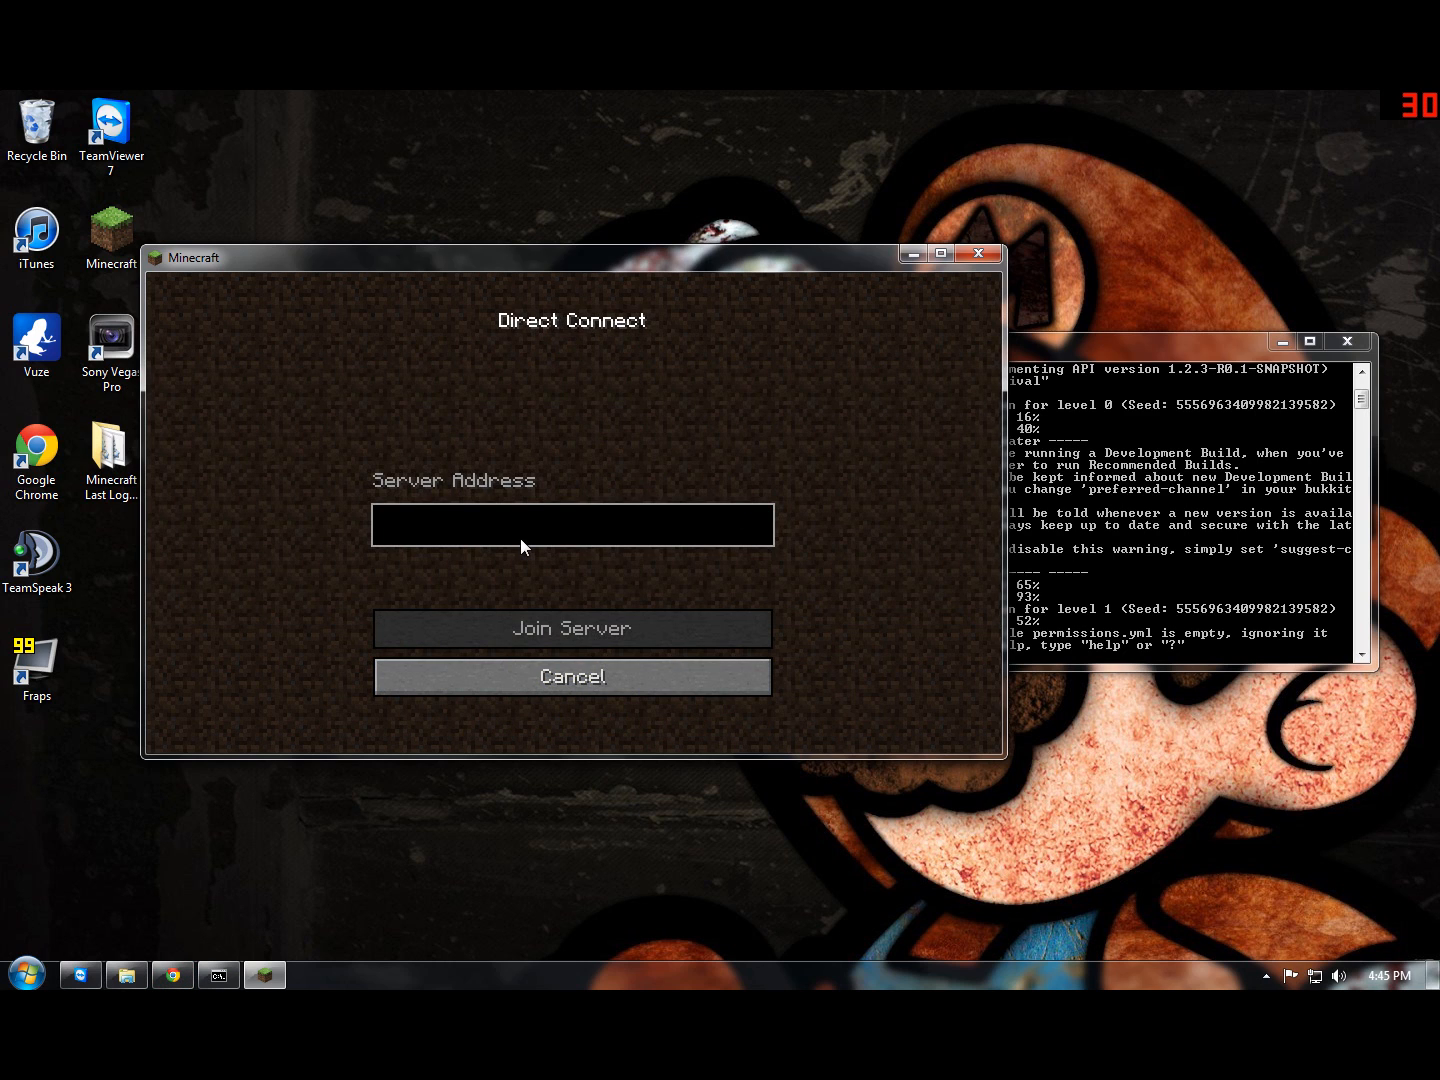
{"action": "type", "text": "localhost"}
{"action": "key", "text": "Return"}
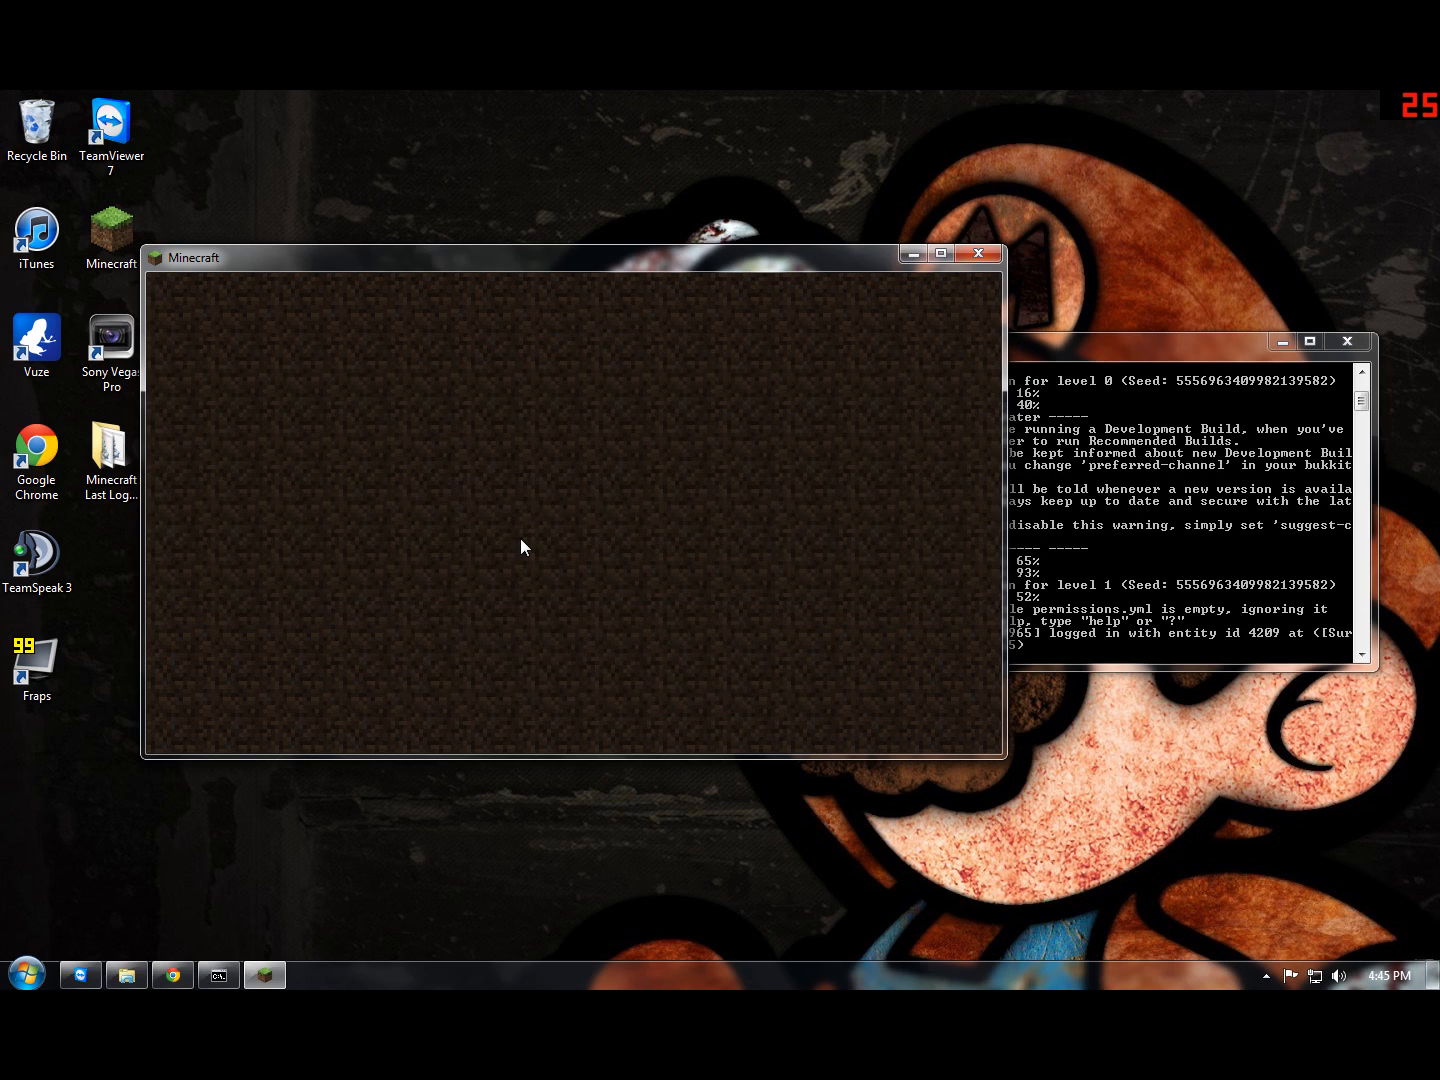
{"action": "key", "text": "Escape"}
{"action": "left_click", "coordinate": [605, 617]}
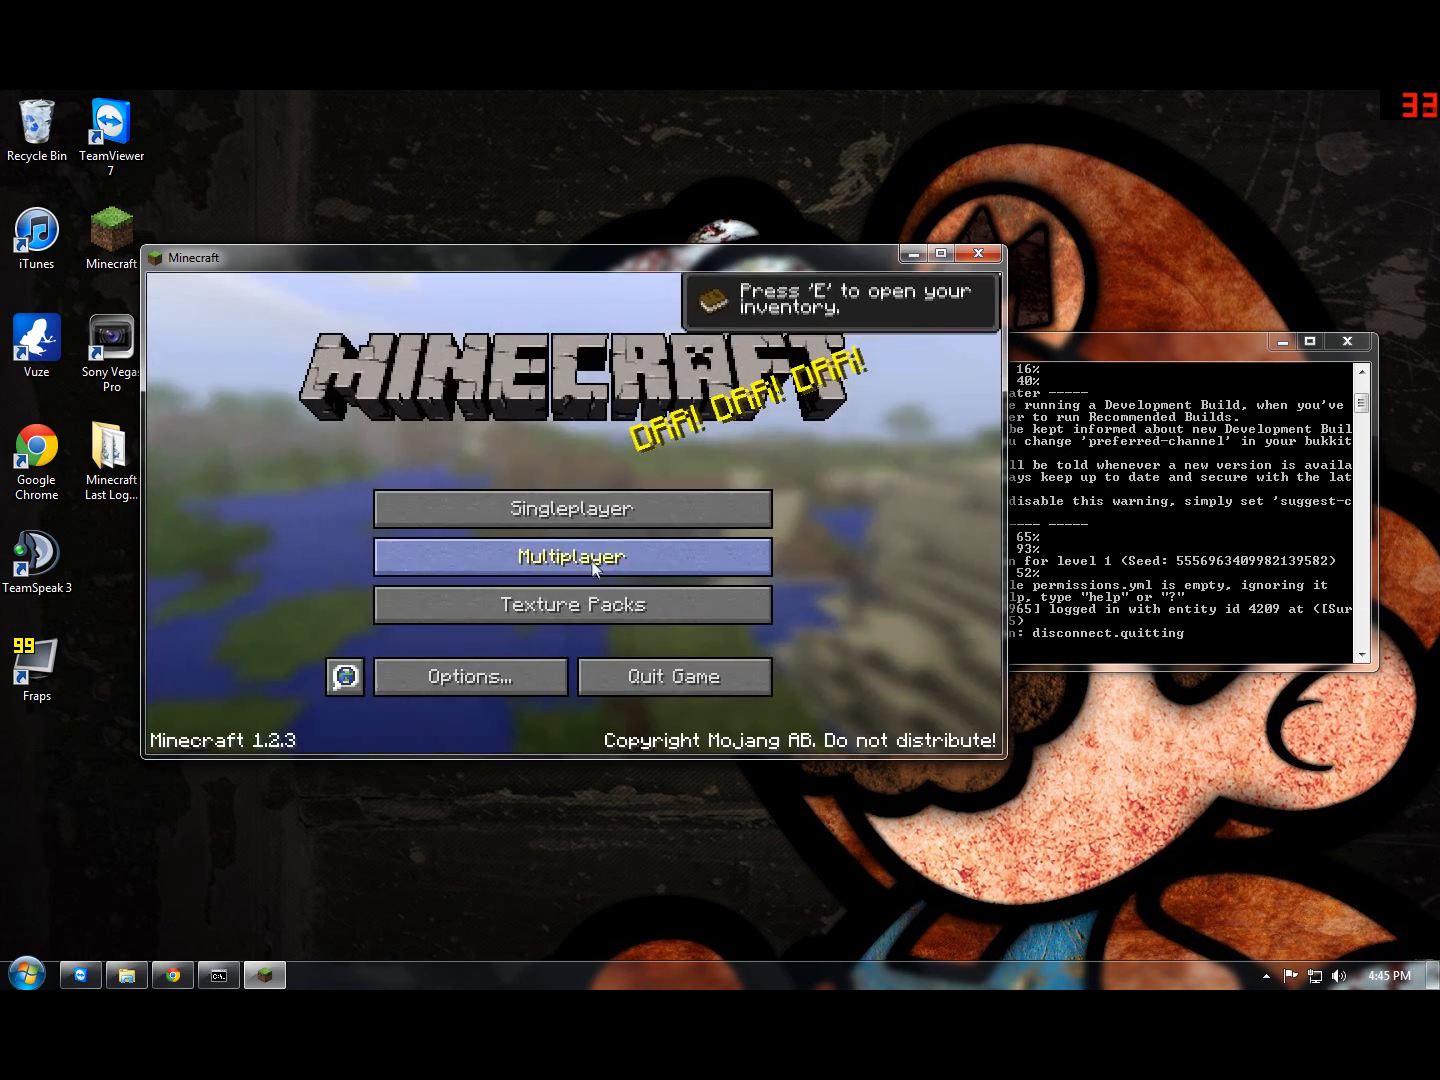
Step: Join My Server from the multiplayer list and walk around the generated world
{"action": "left_click", "coordinate": [592, 557]}
{"action": "double_click", "coordinate": [476, 518]}
{"action": "key", "text": "w"}
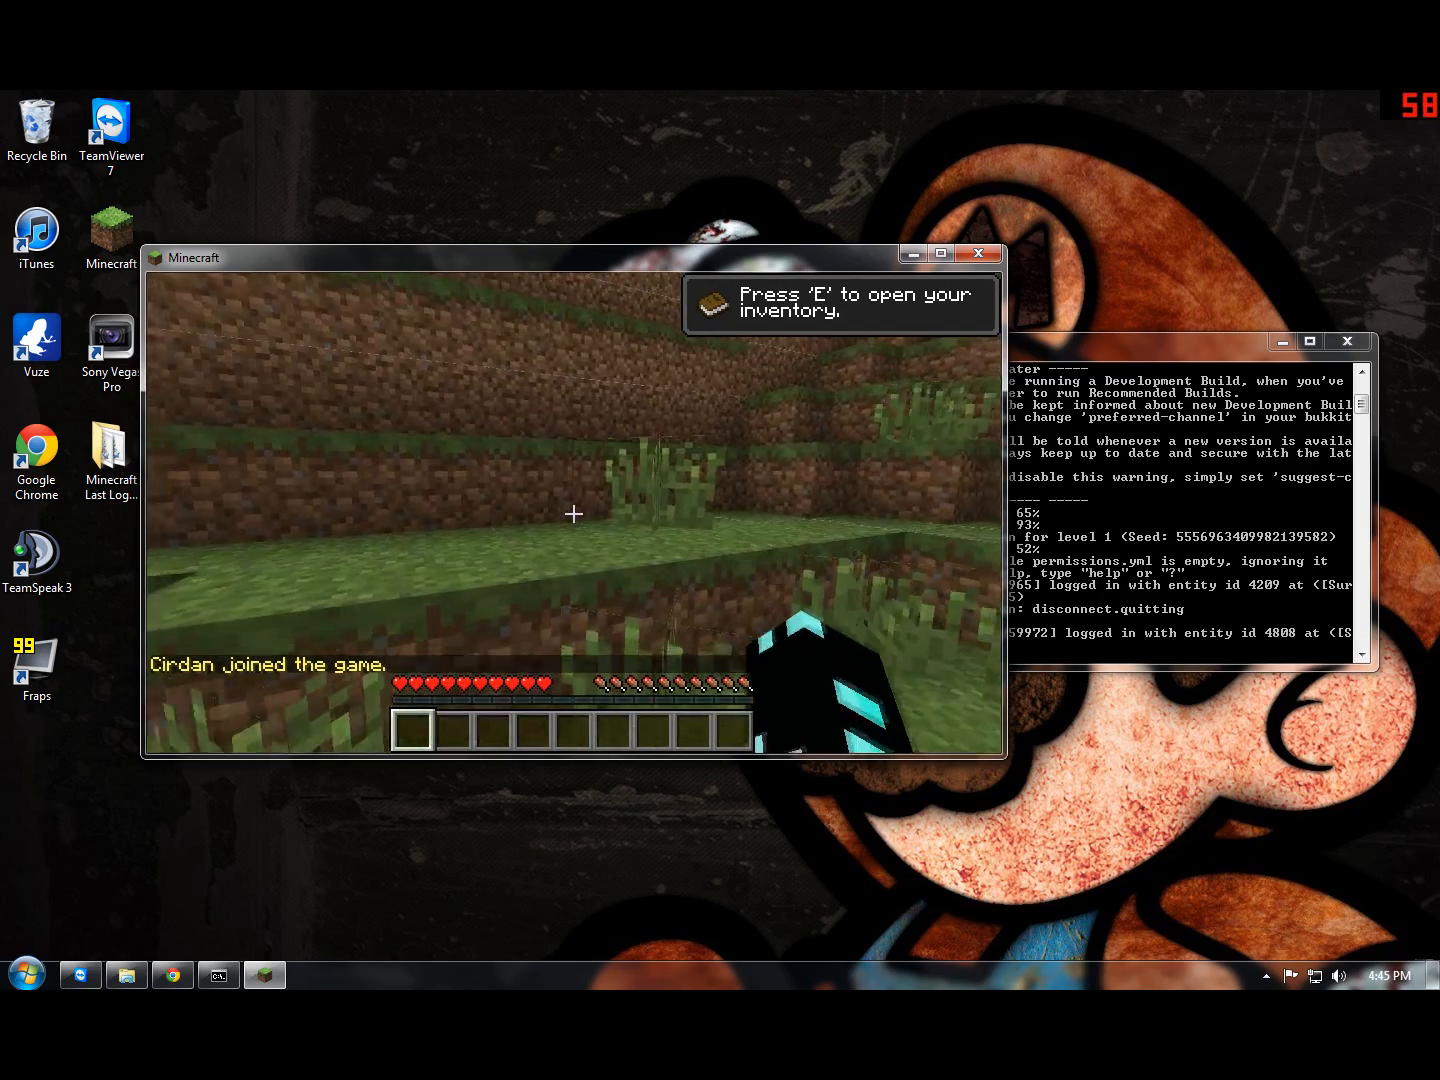
{"action": "key", "text": "w"}
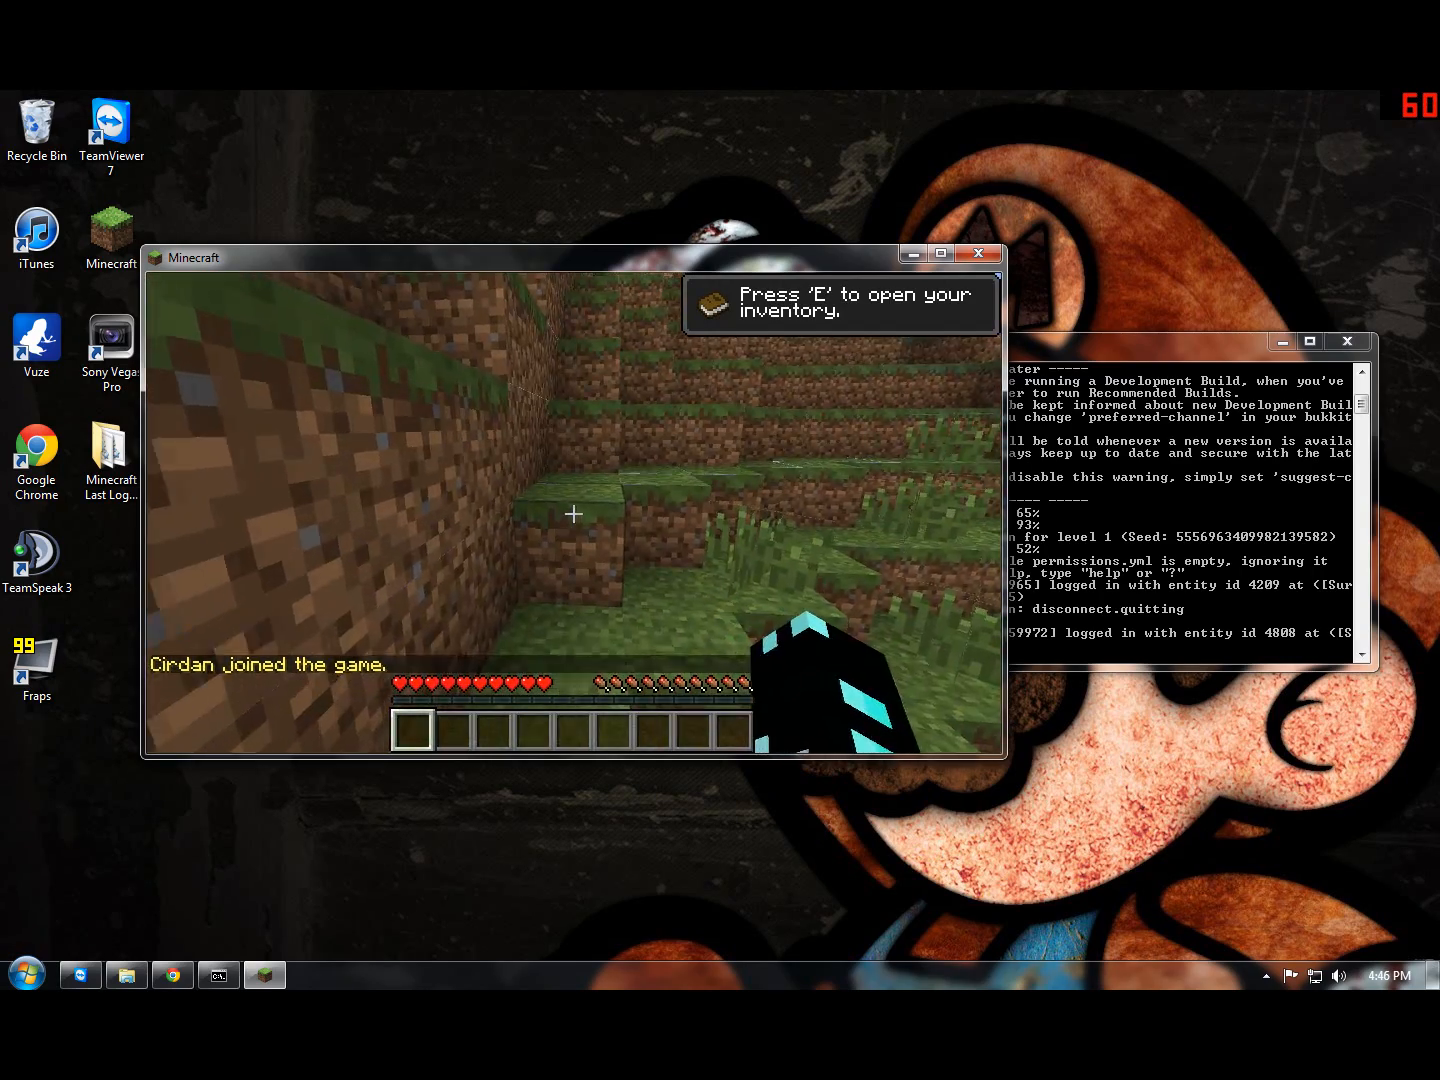
{"action": "key", "text": "w"}
{"action": "key", "text": "space"}
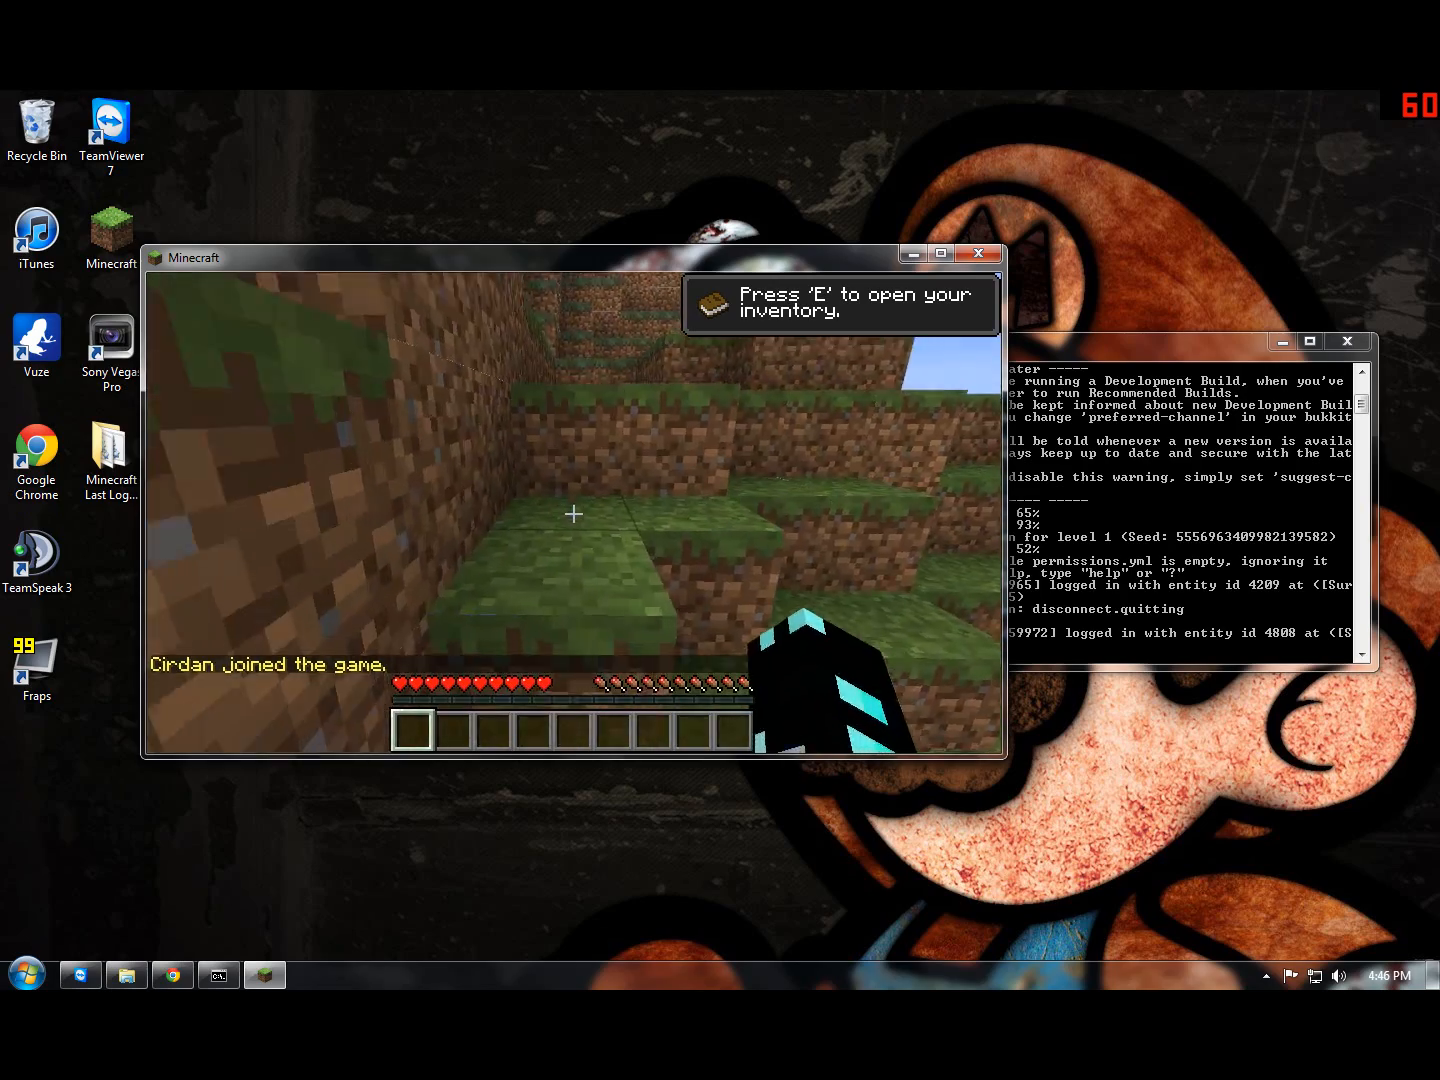
{"action": "key", "text": "w"}
{"action": "key", "text": "space"}
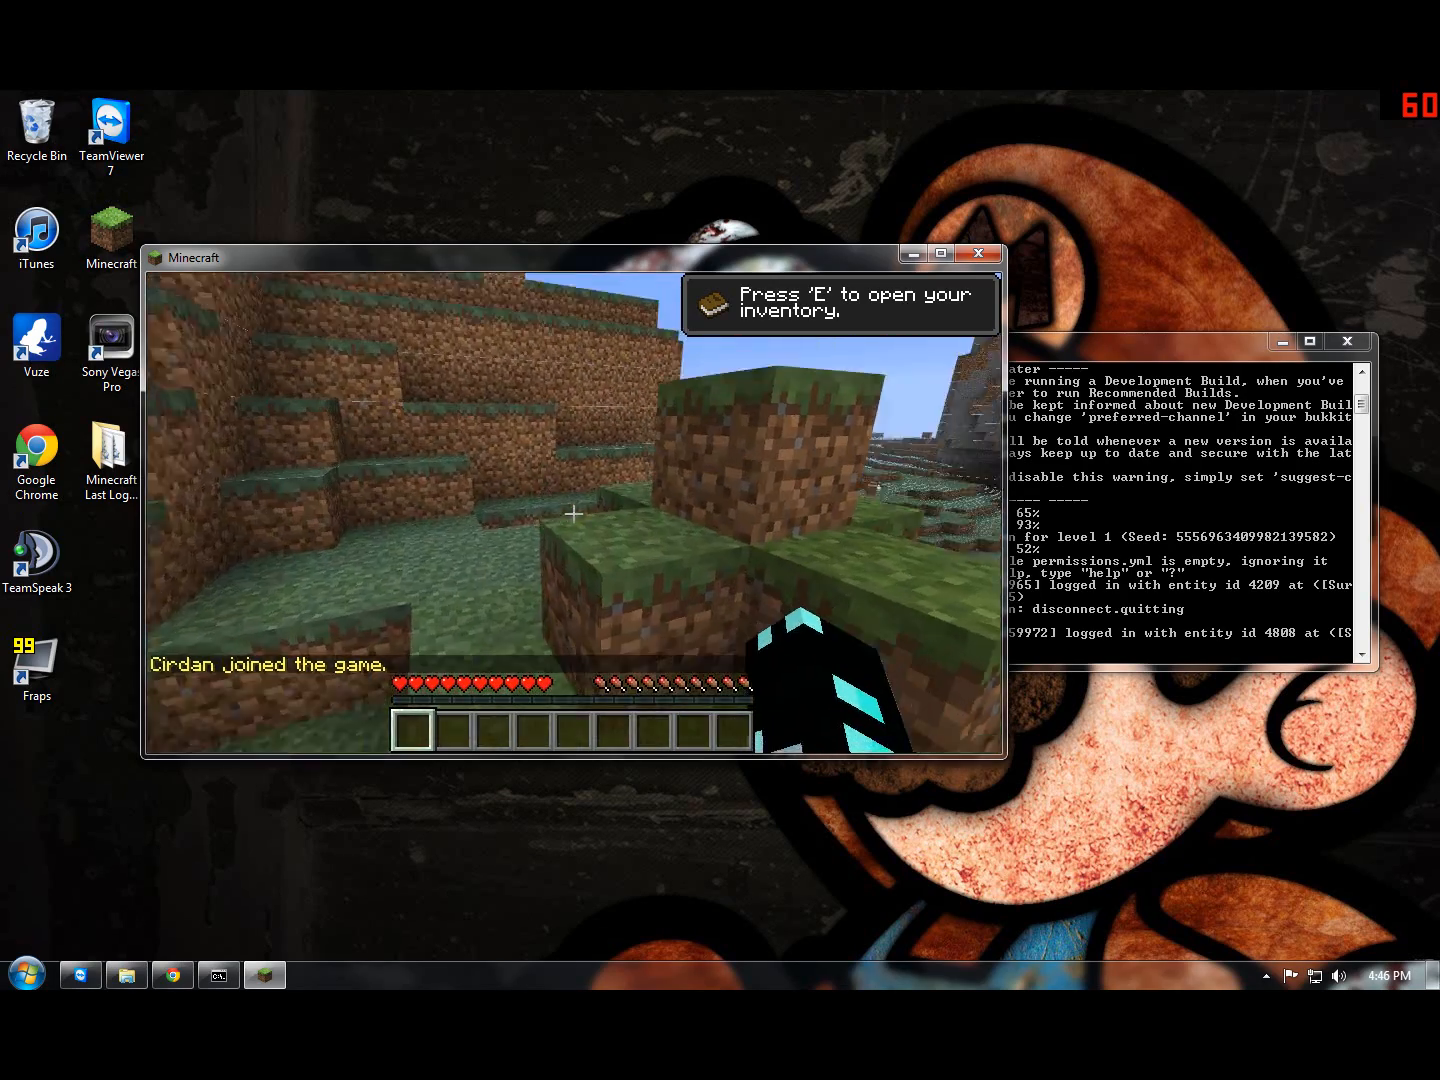
{"action": "key", "text": "w"}
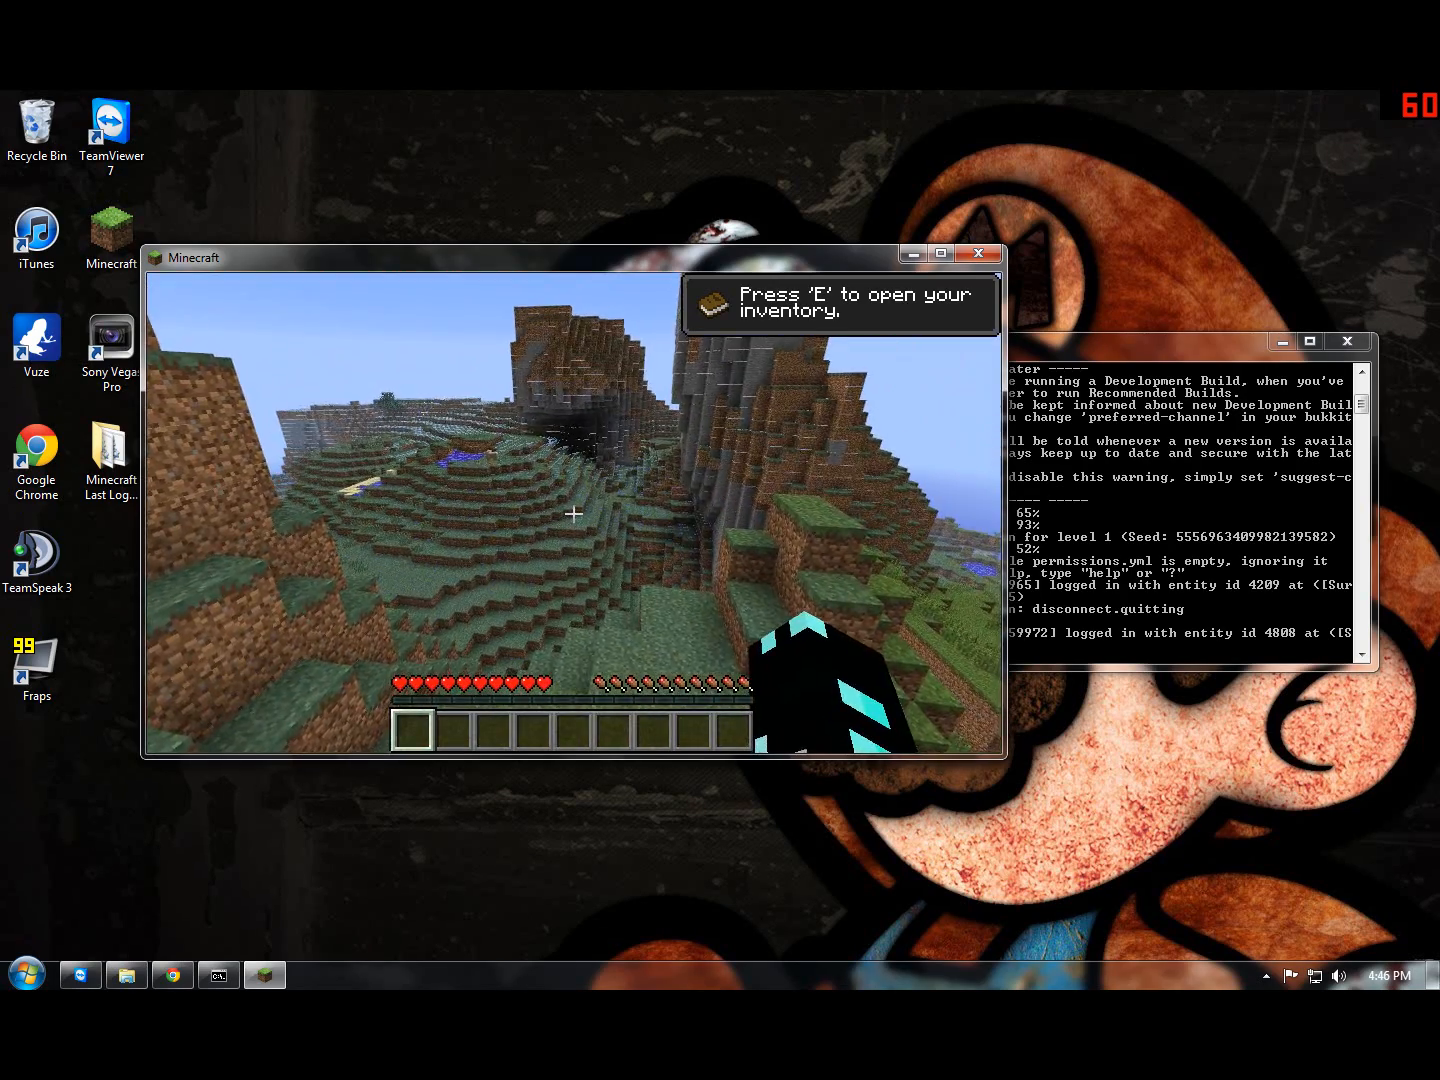
{"action": "key", "text": "w"}
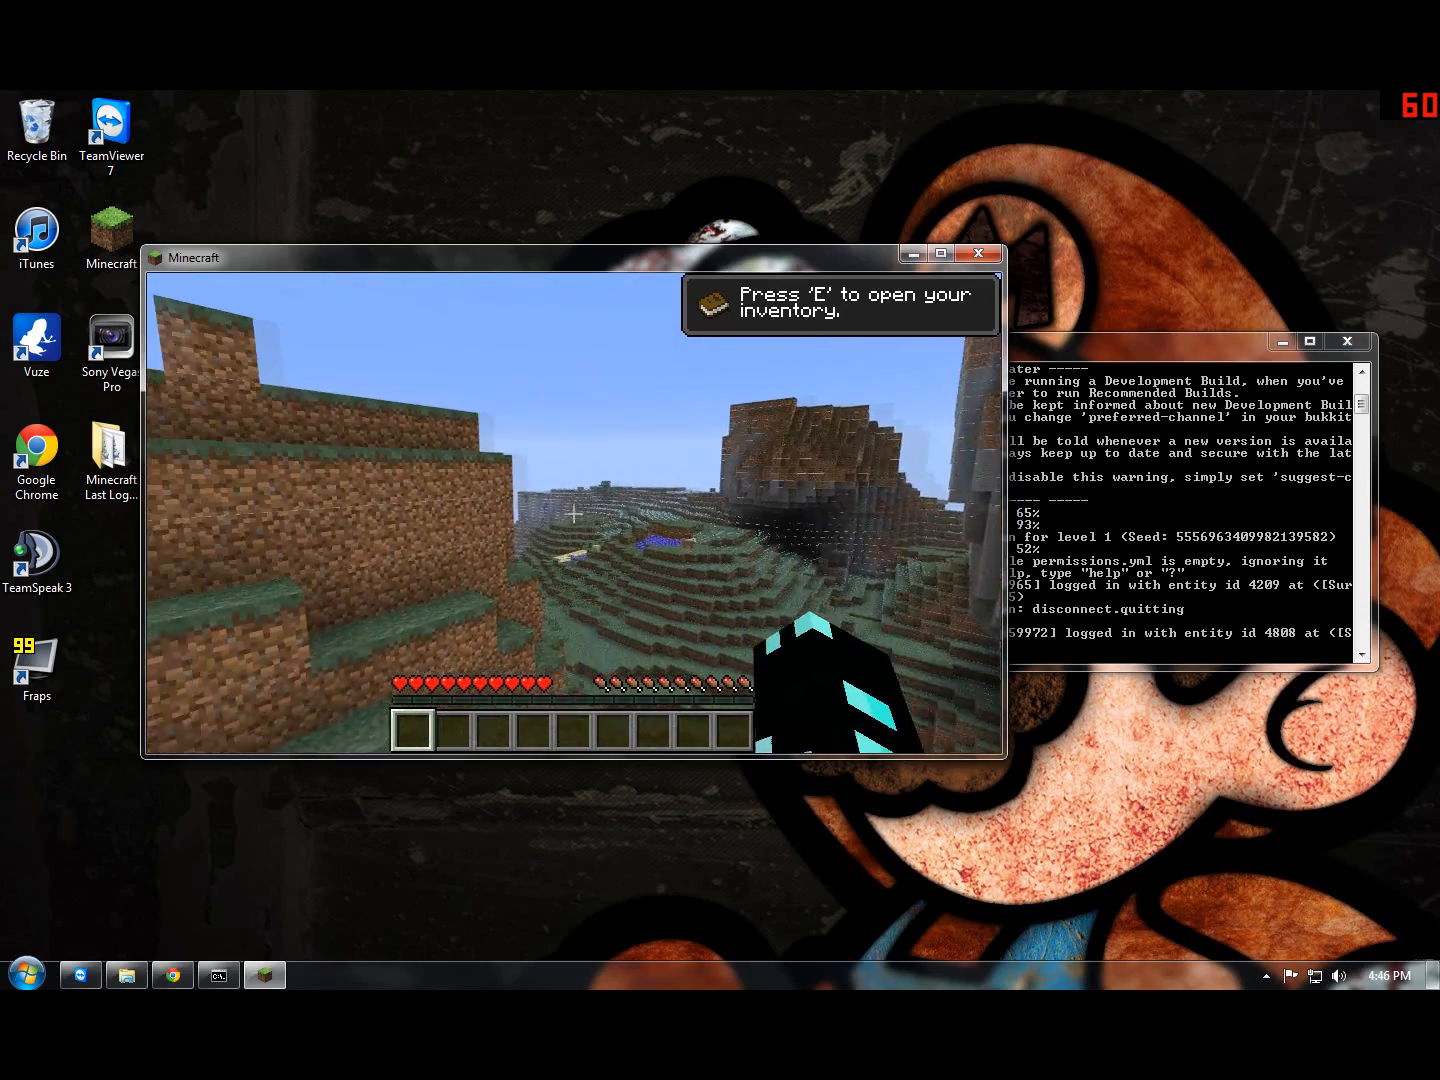
{"action": "key", "text": "w"}
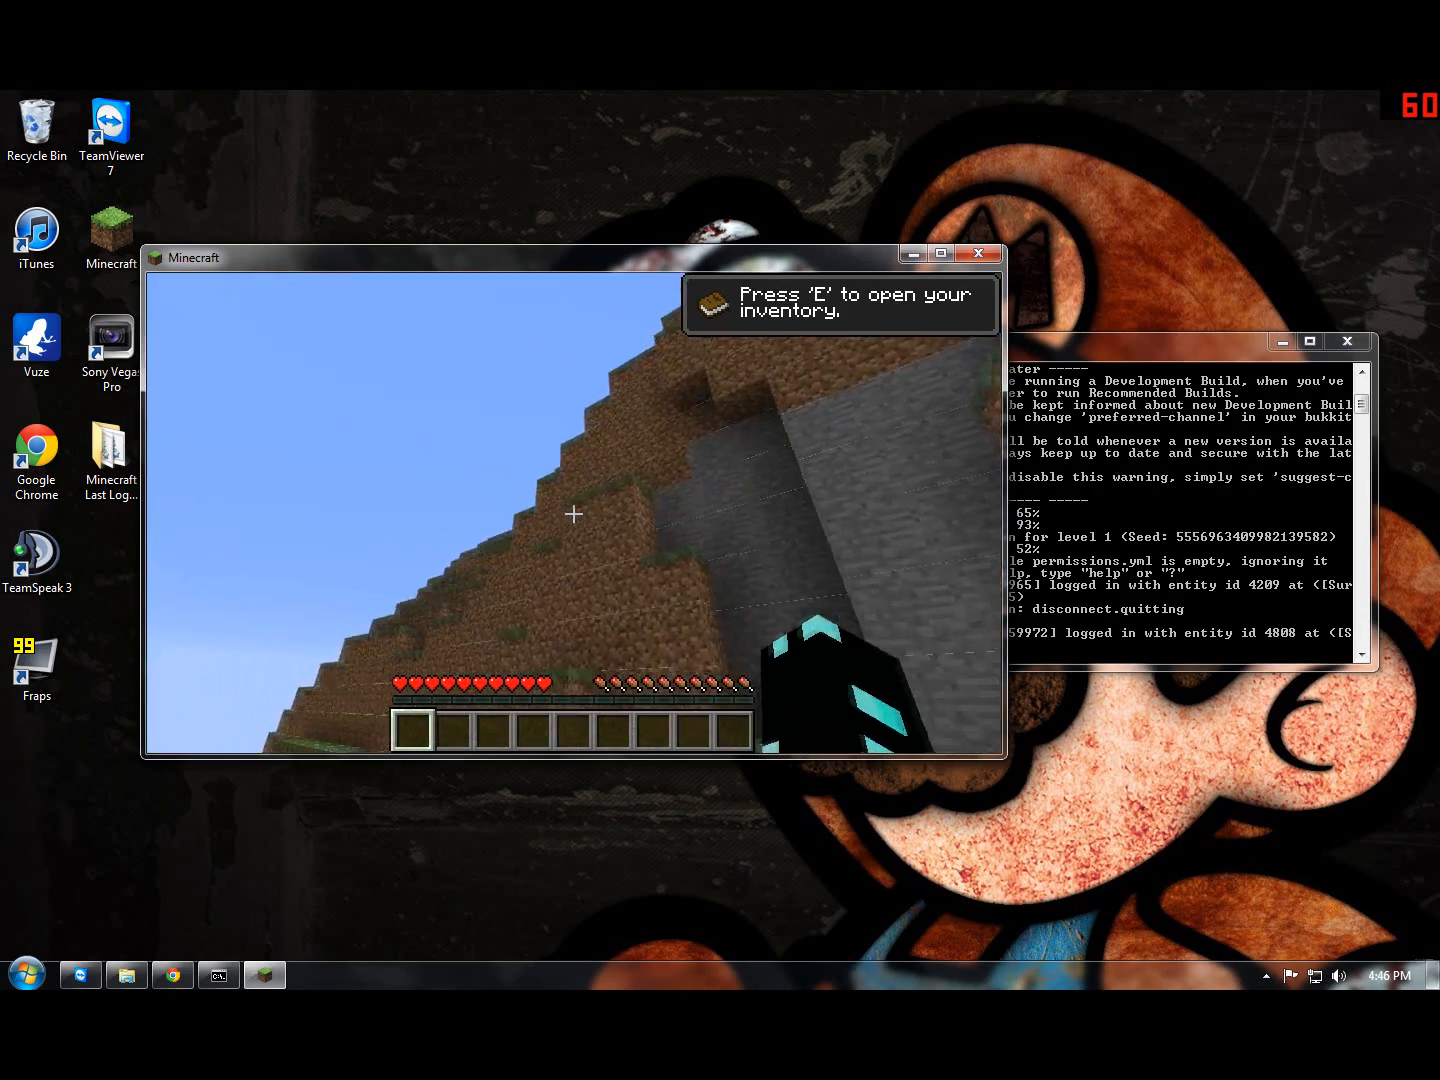
{"action": "key", "text": "w"}
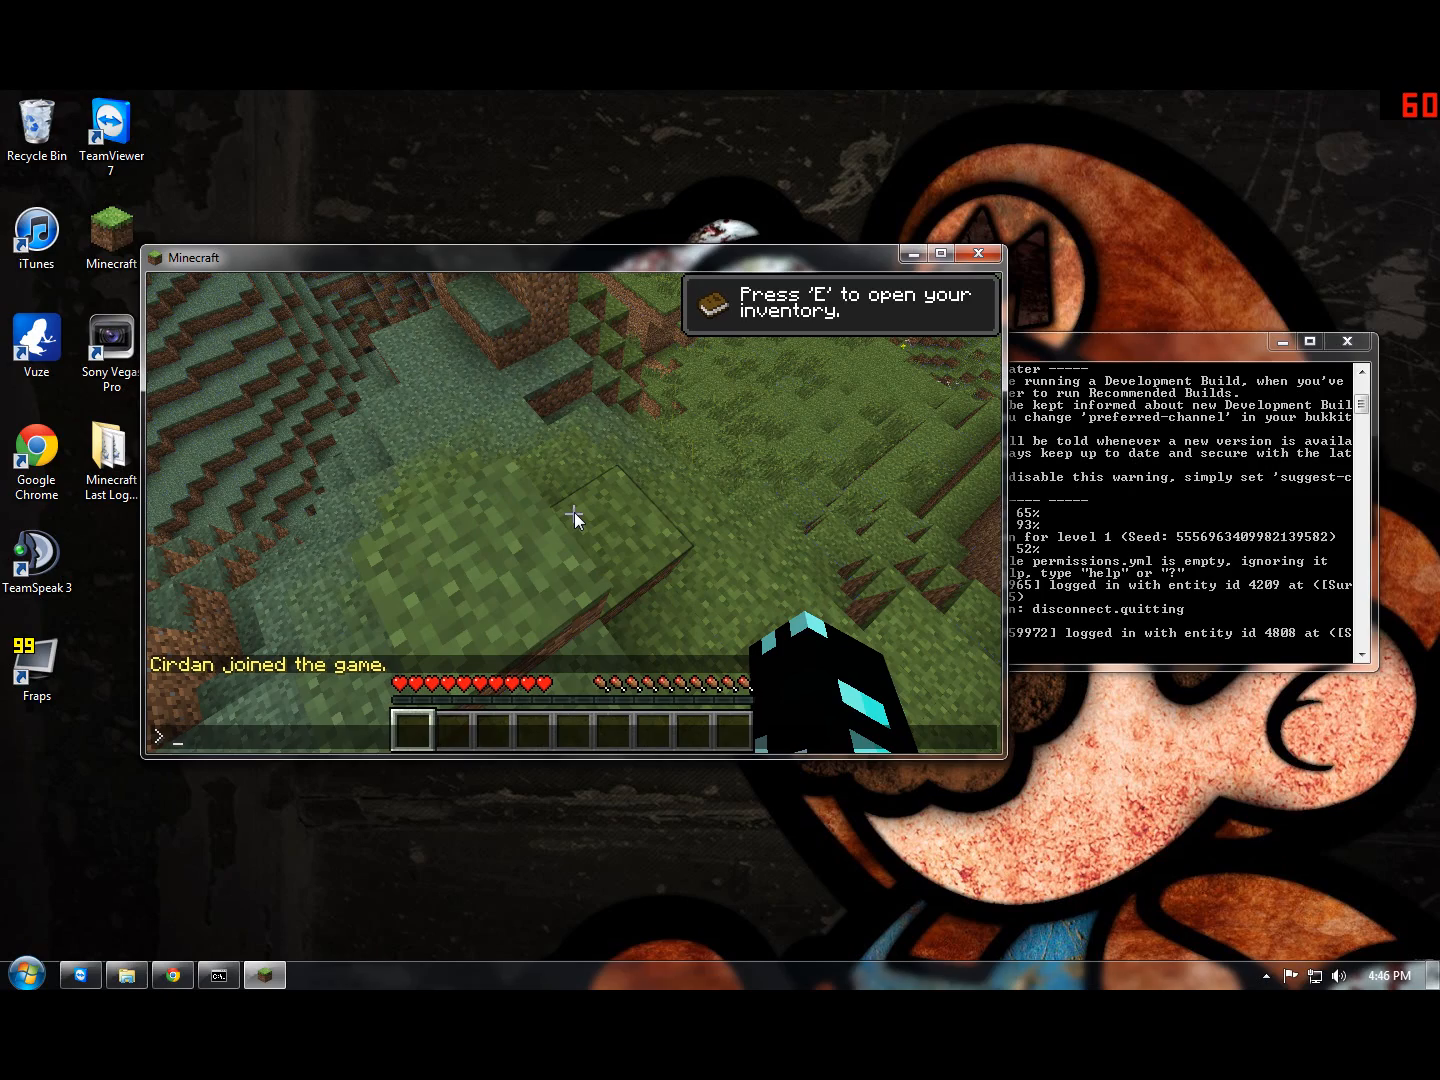
{"action": "key", "text": "Escape"}
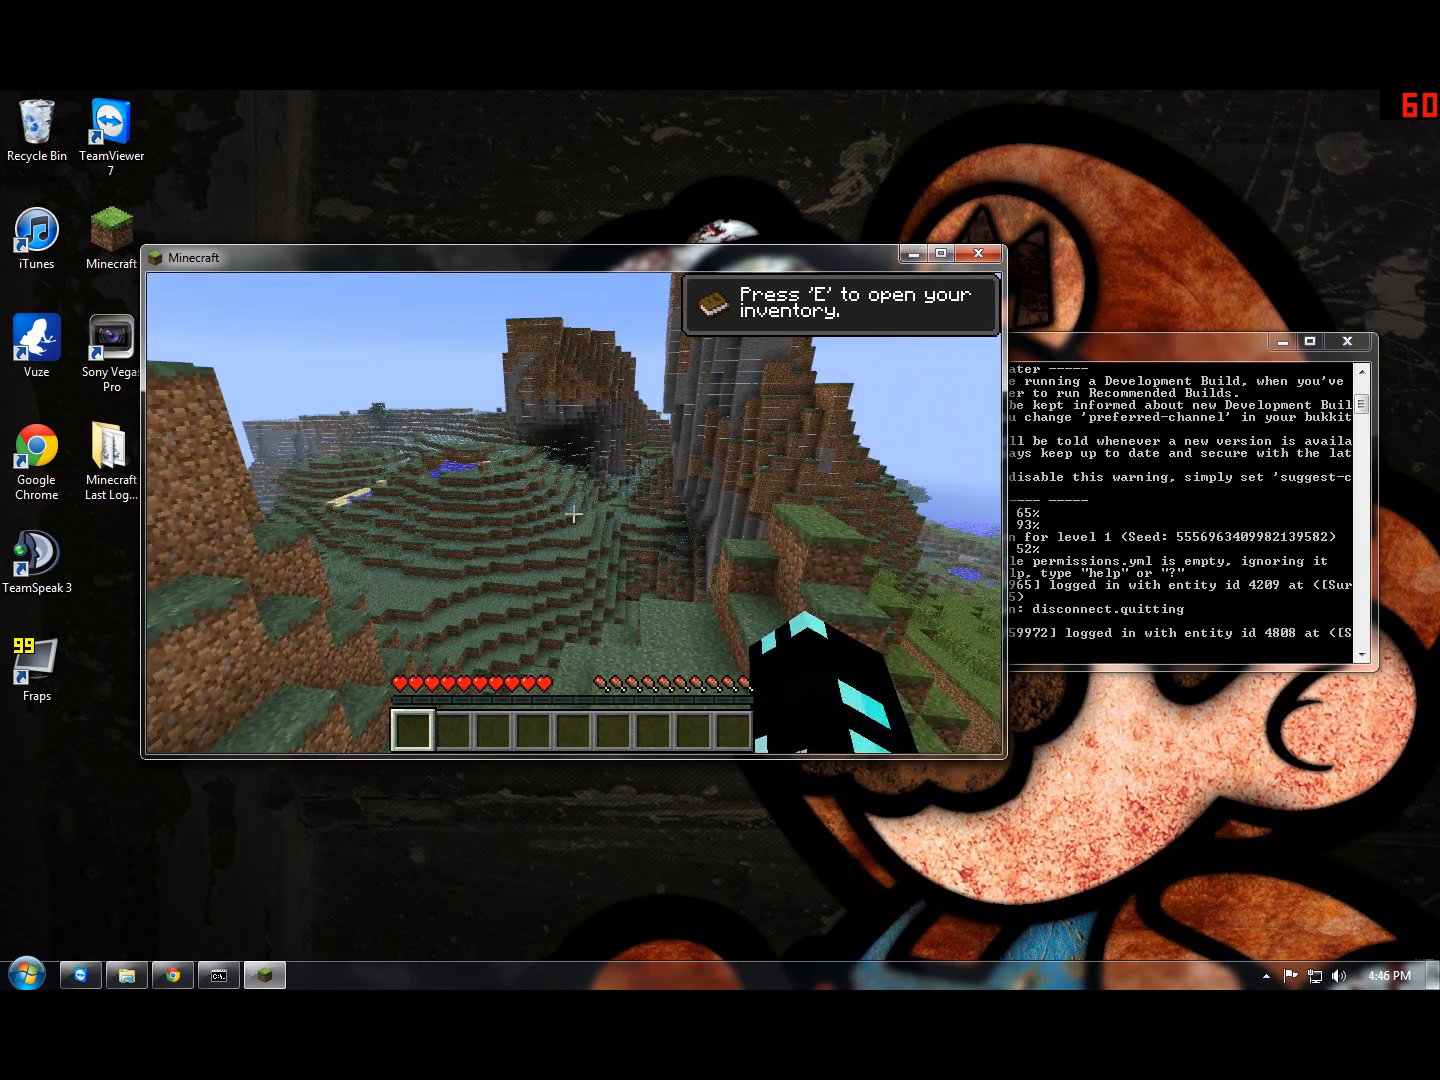
Step: Pause the game and give the player operator status with the op command in the server console
{"action": "key", "text": "Escape"}
{"action": "left_click", "coordinate": [1043, 429]}
{"action": "left_click_drag", "start_coordinate": [1058, 341], "coordinate": [936, 239]}
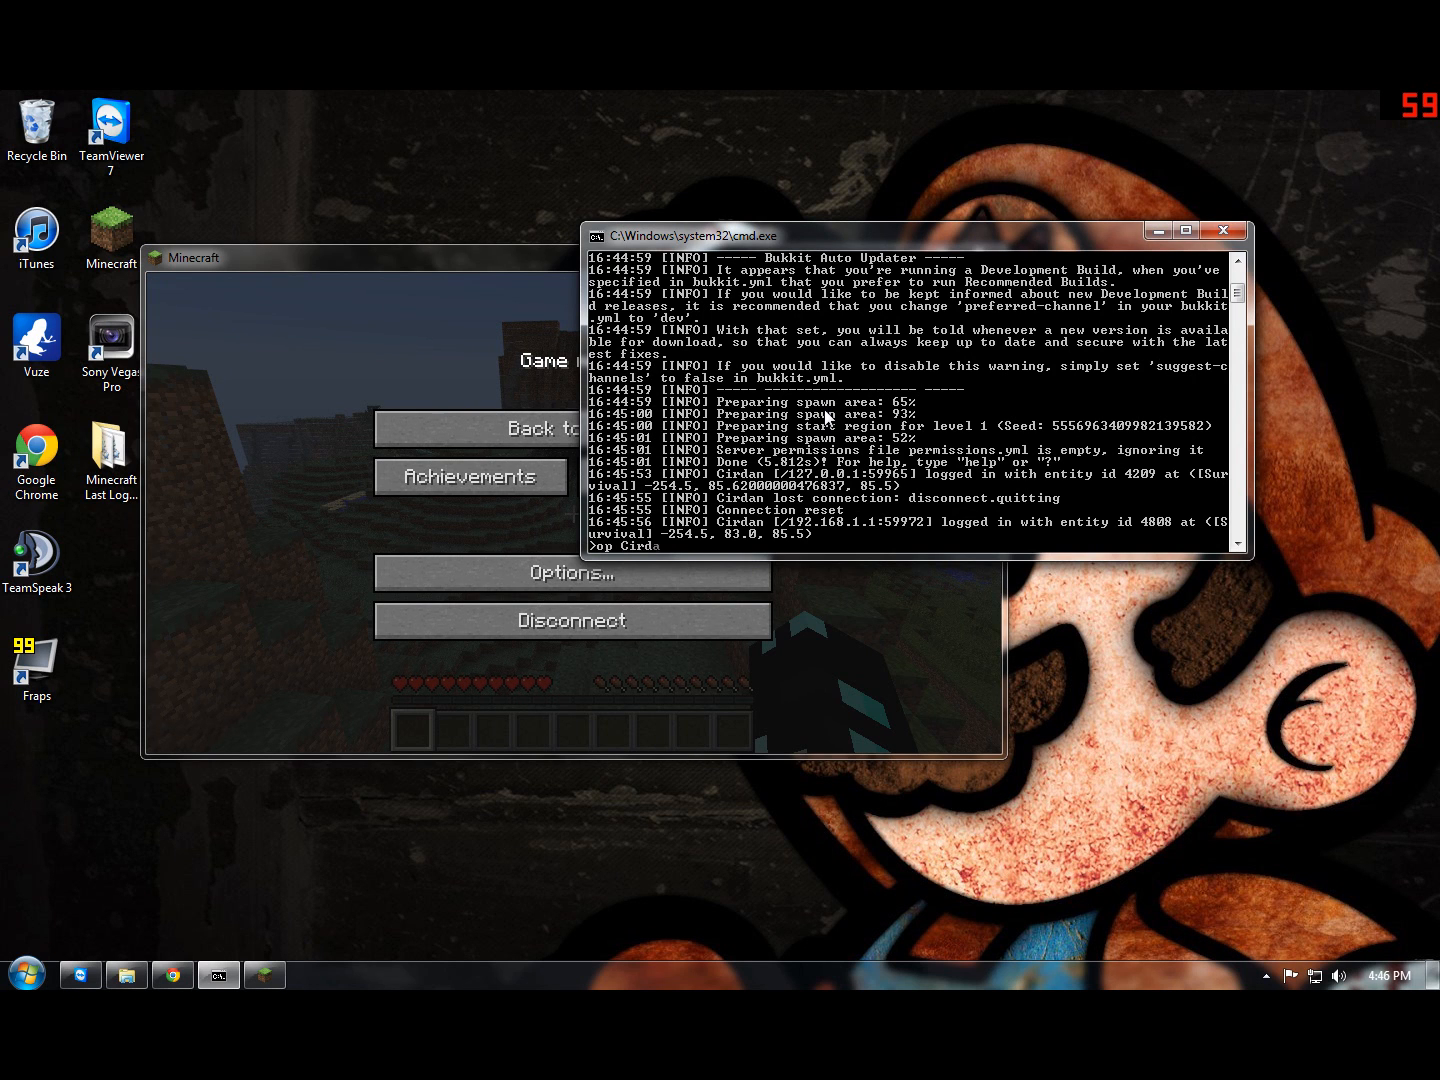
{"action": "type", "text": "op Cirdan"}
{"action": "key", "text": "Return"}
Step: Return to the game, check the list of connected players and walk around the hillside
{"action": "left_click", "coordinate": [853, 594]}
{"action": "key", "text": "Escape"}
{"action": "key", "text": "Tab"}
{"action": "key", "text": "w"}
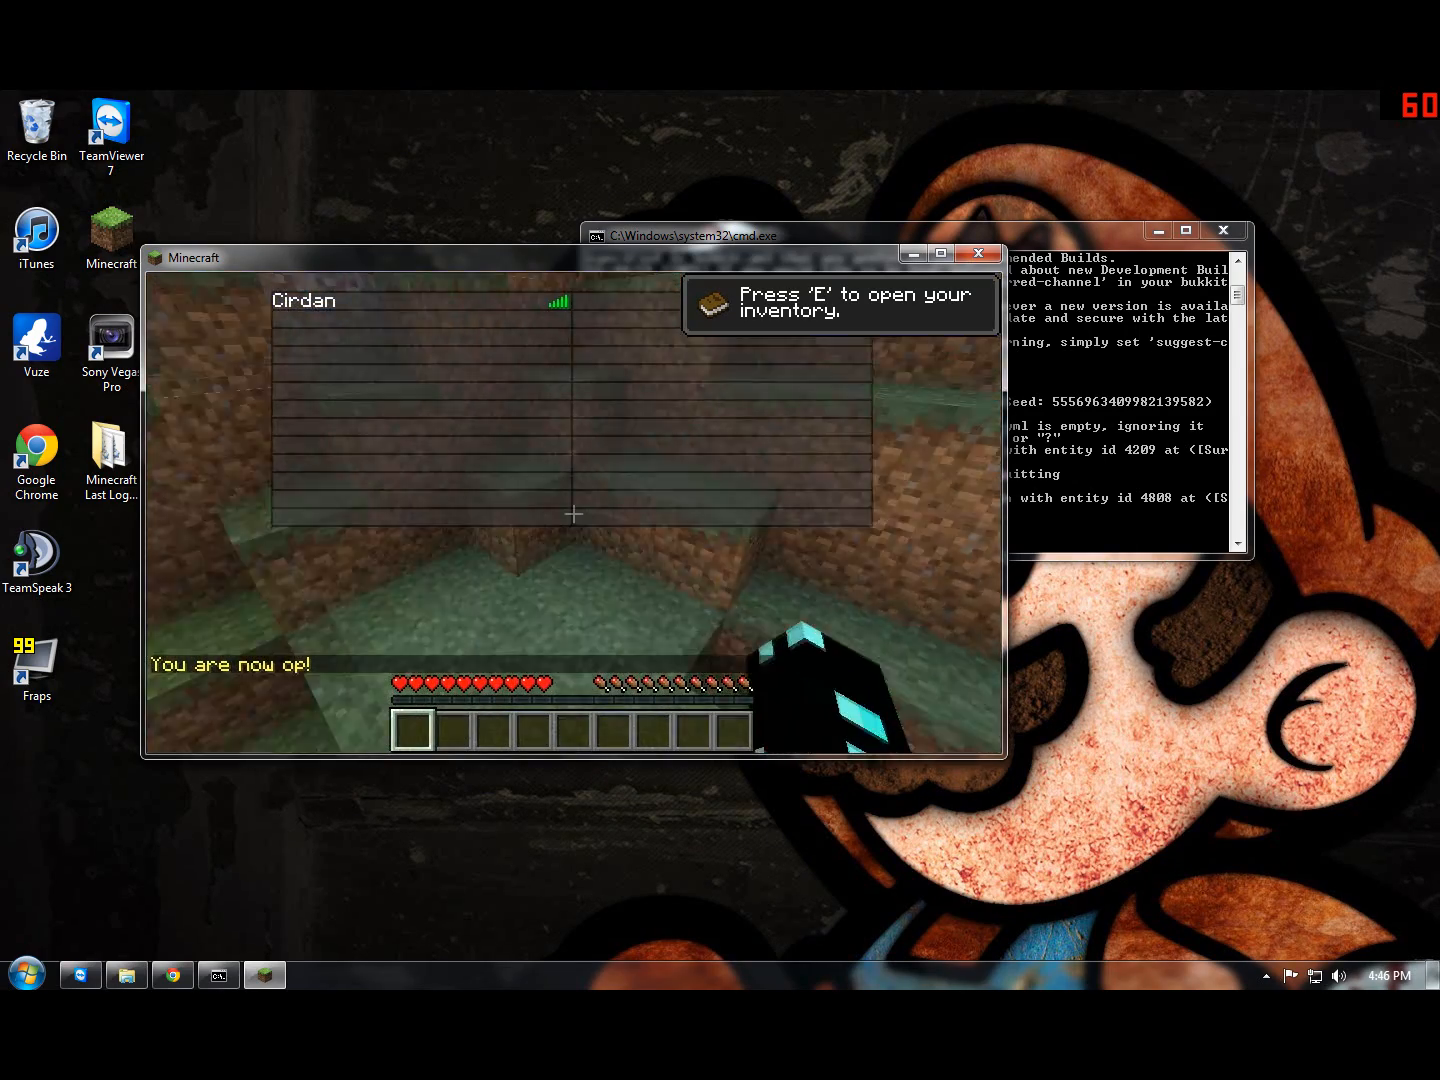
{"action": "key", "text": "Tab"}
{"action": "key", "text": "w"}
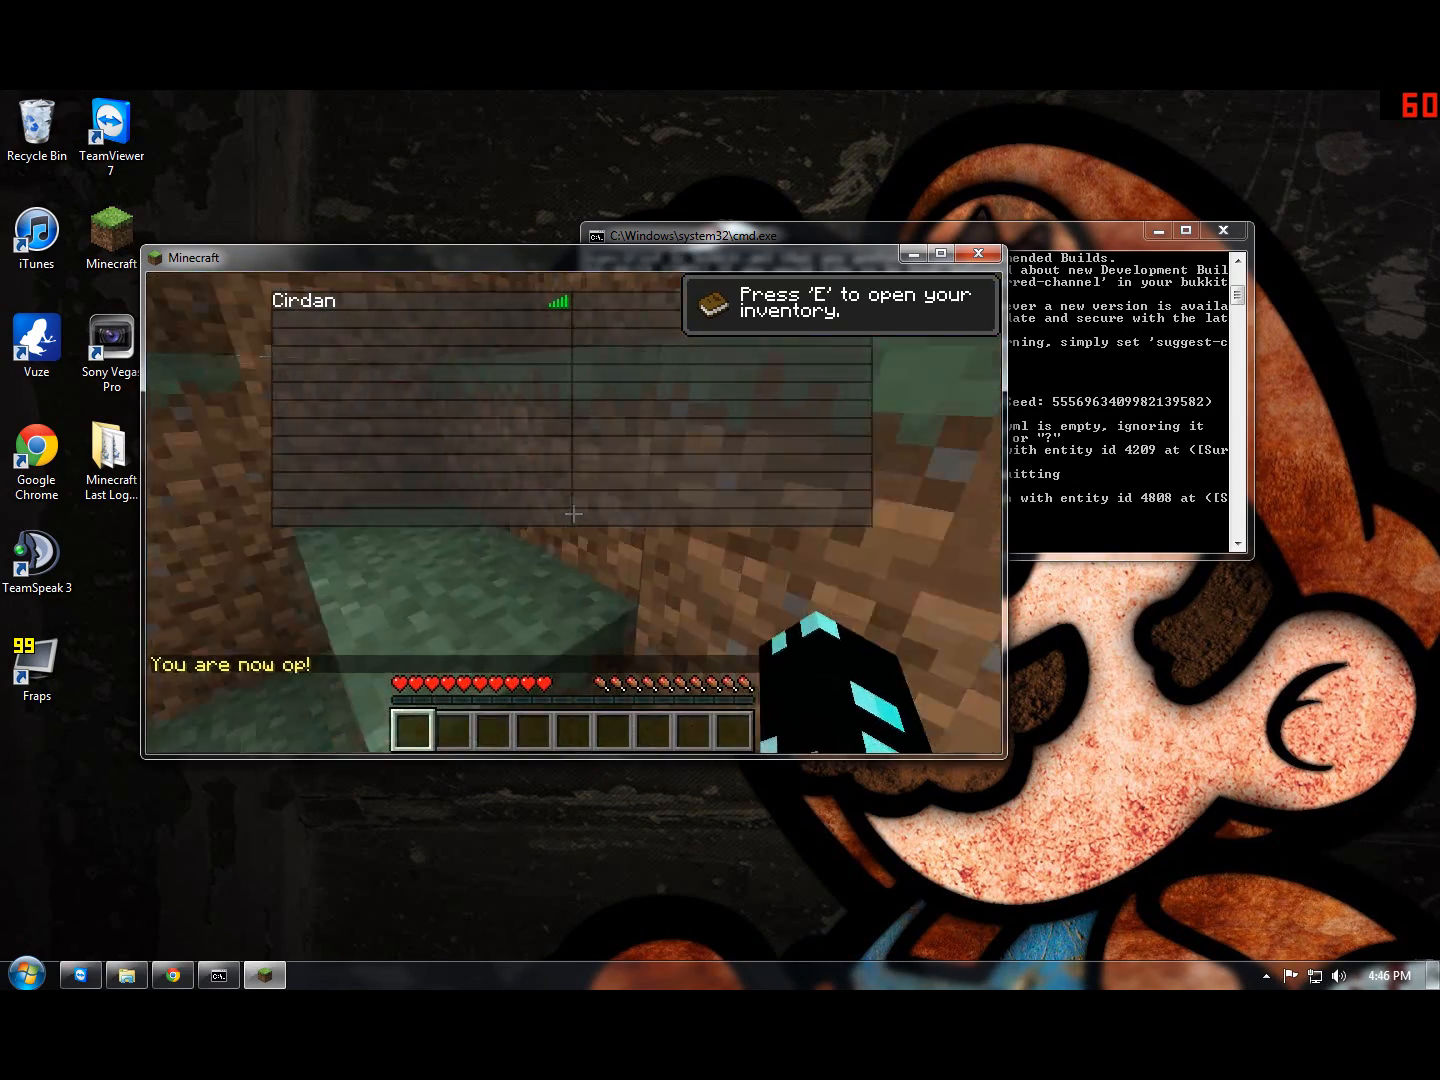
{"action": "key", "text": "space"}
{"action": "key", "text": "Tab"}
{"action": "key", "text": "w"}
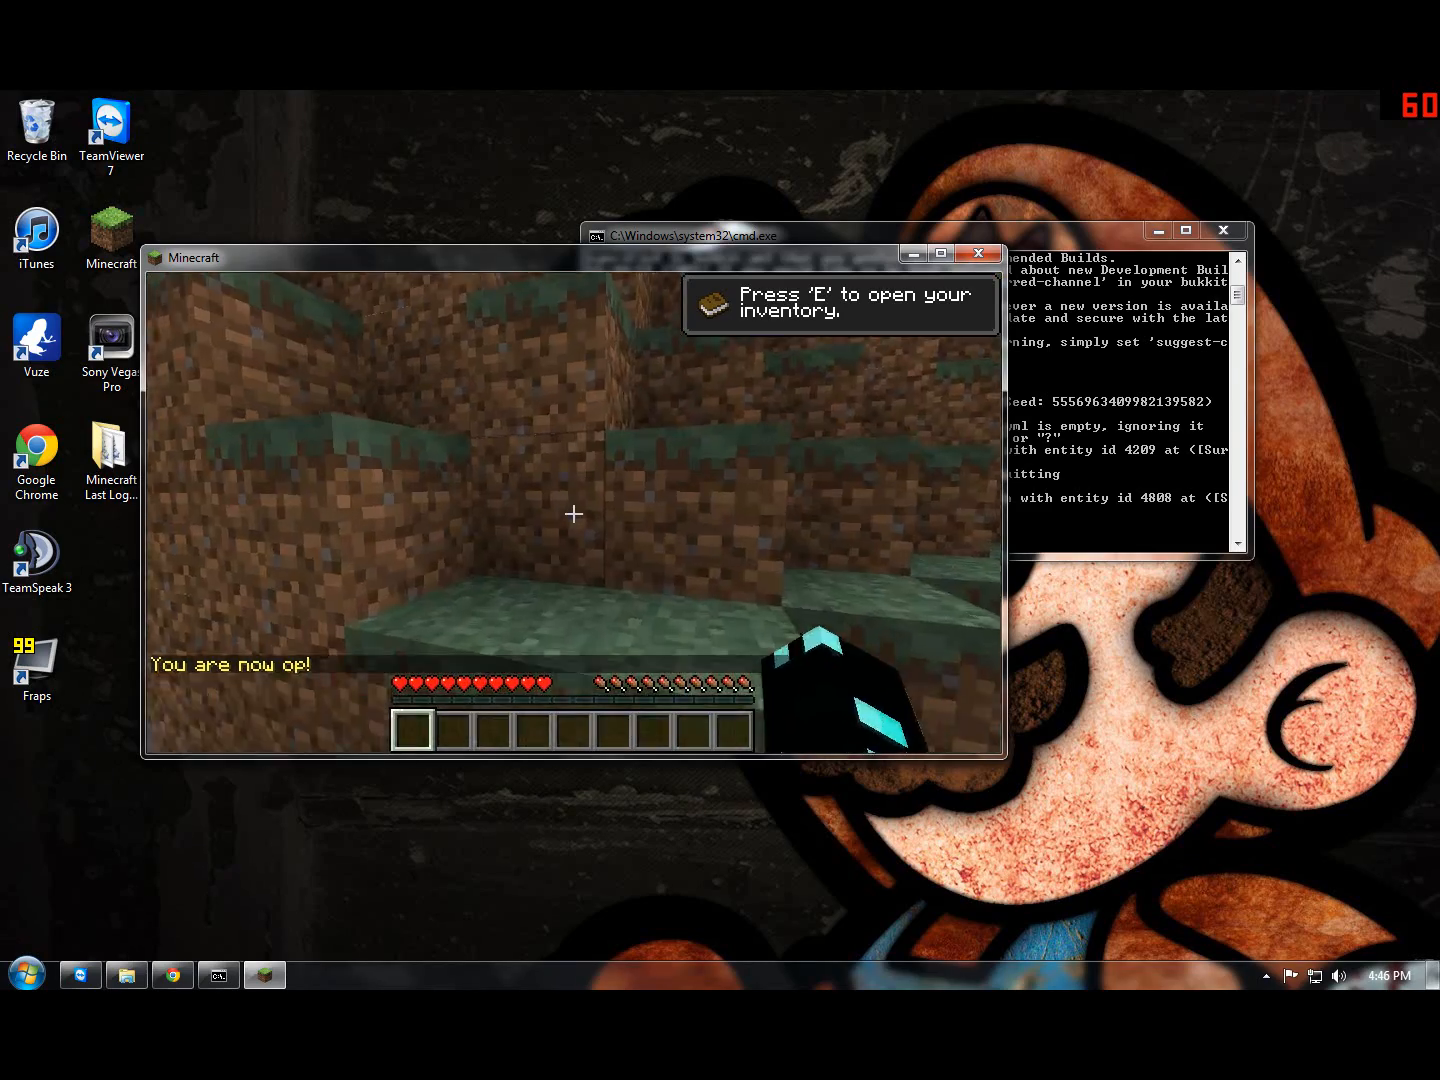
{"action": "key", "text": "w"}
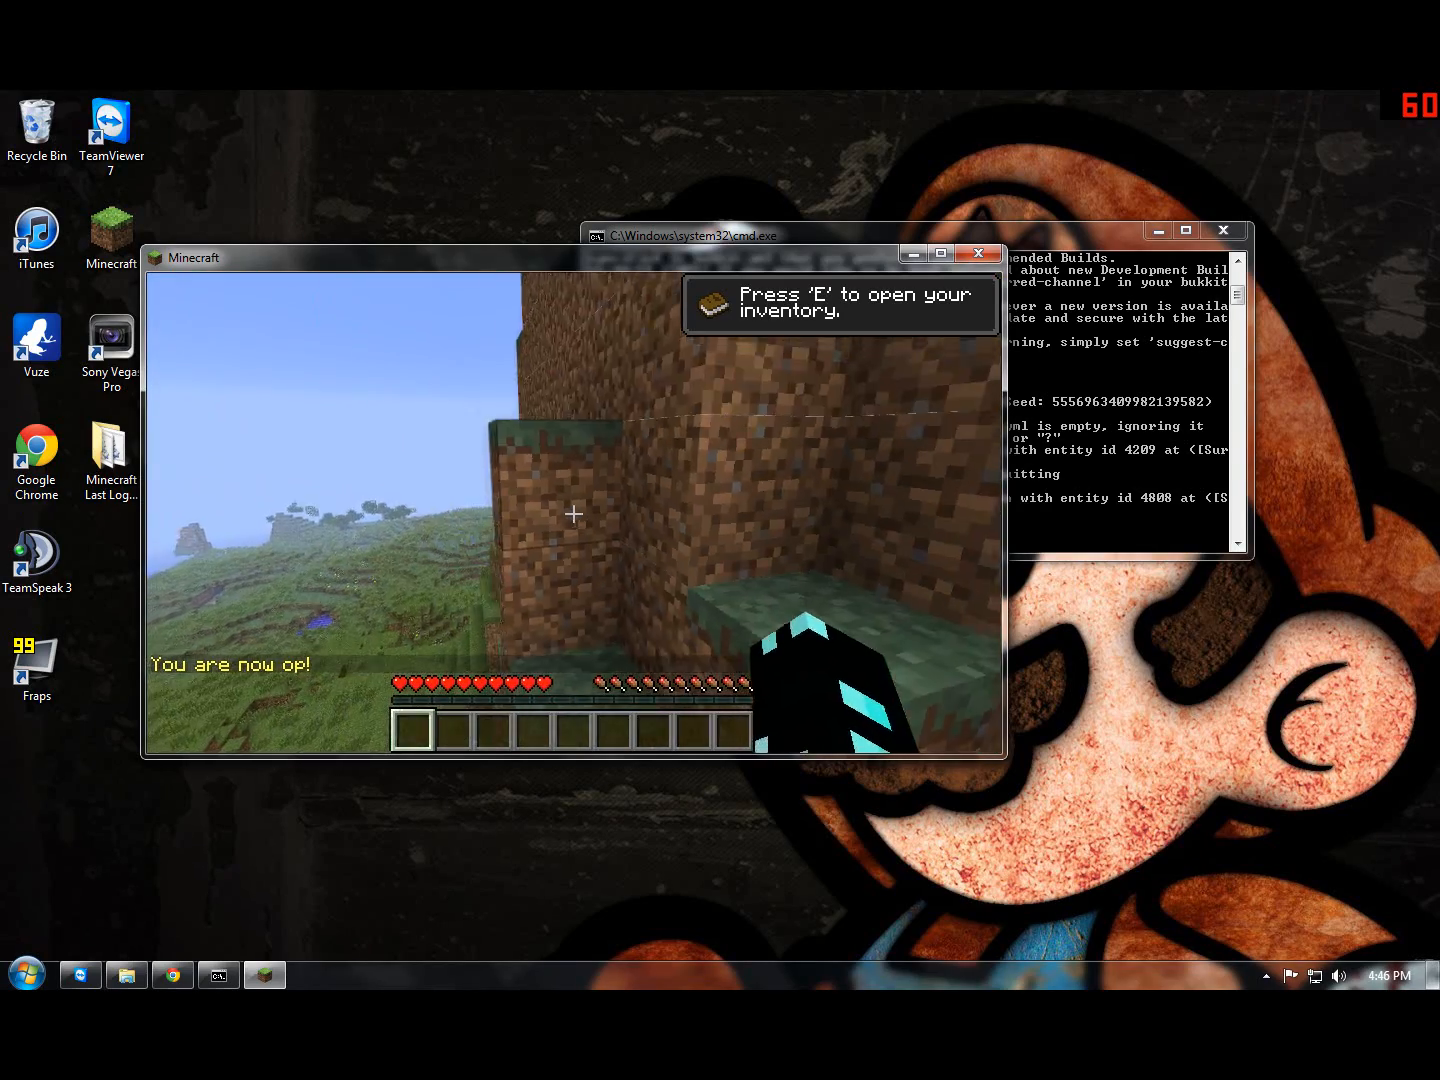
Step: Run the /help command in the game chat to review the available server commands
{"action": "type", "text": "t/ga"}
{"action": "key", "text": "BackSpace"}
{"action": "key", "text": "BackSpace"}
{"action": "type", "text": "help"}
{"action": "key", "text": "Return"}
{"action": "key", "text": "t"}
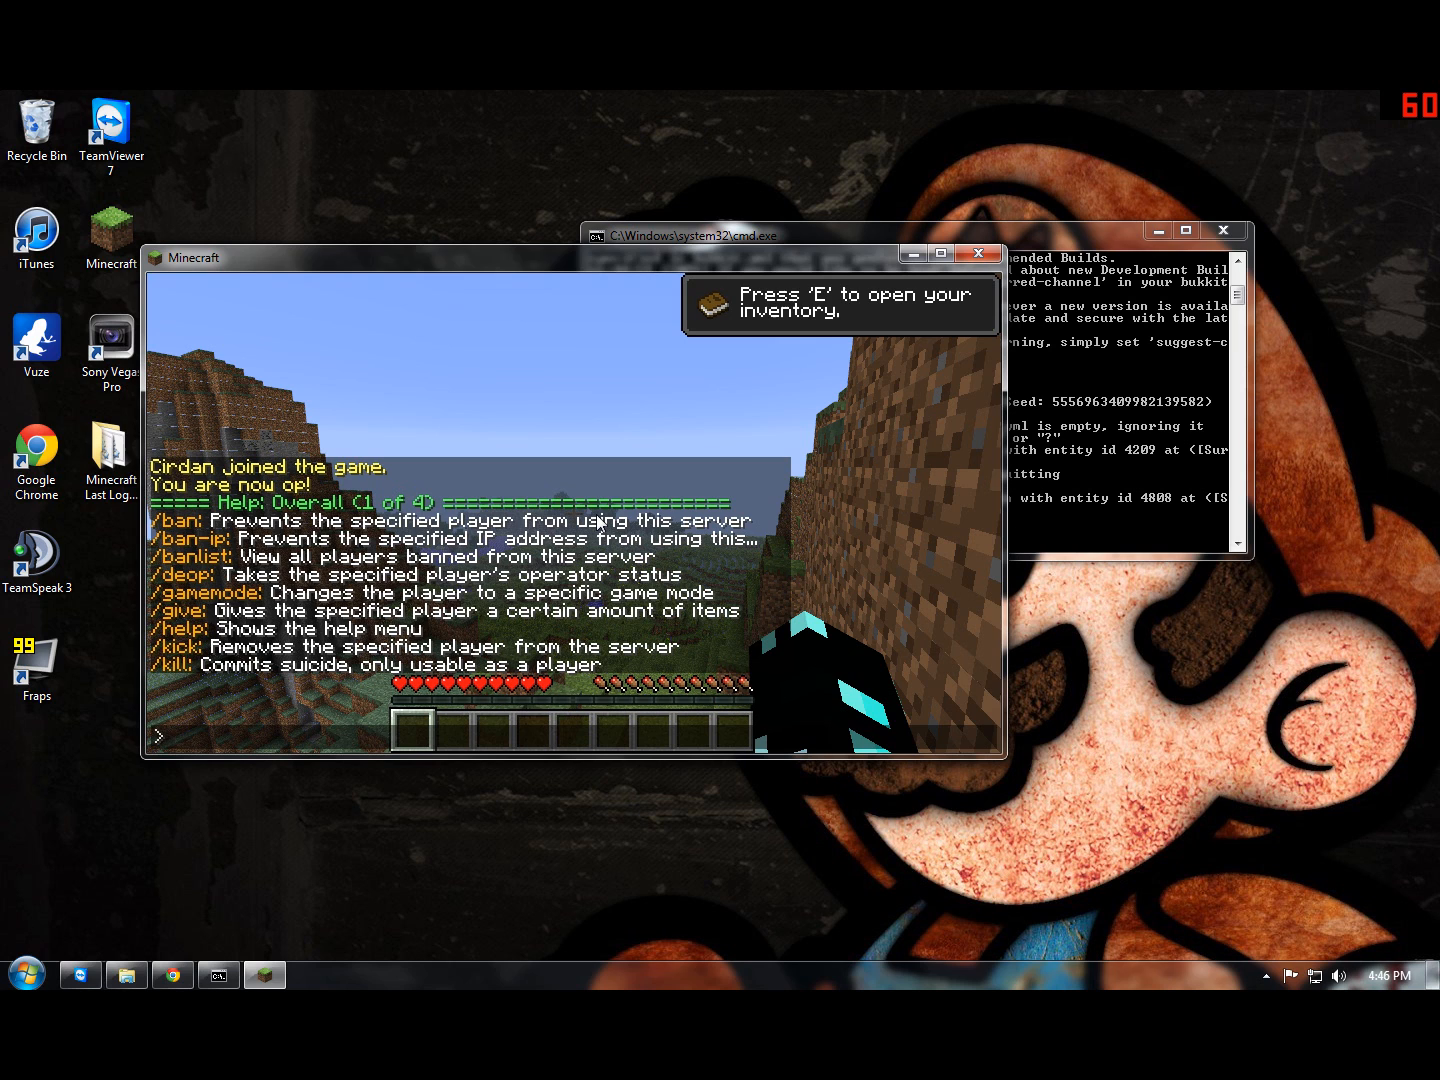
{"action": "key", "text": "Escape"}
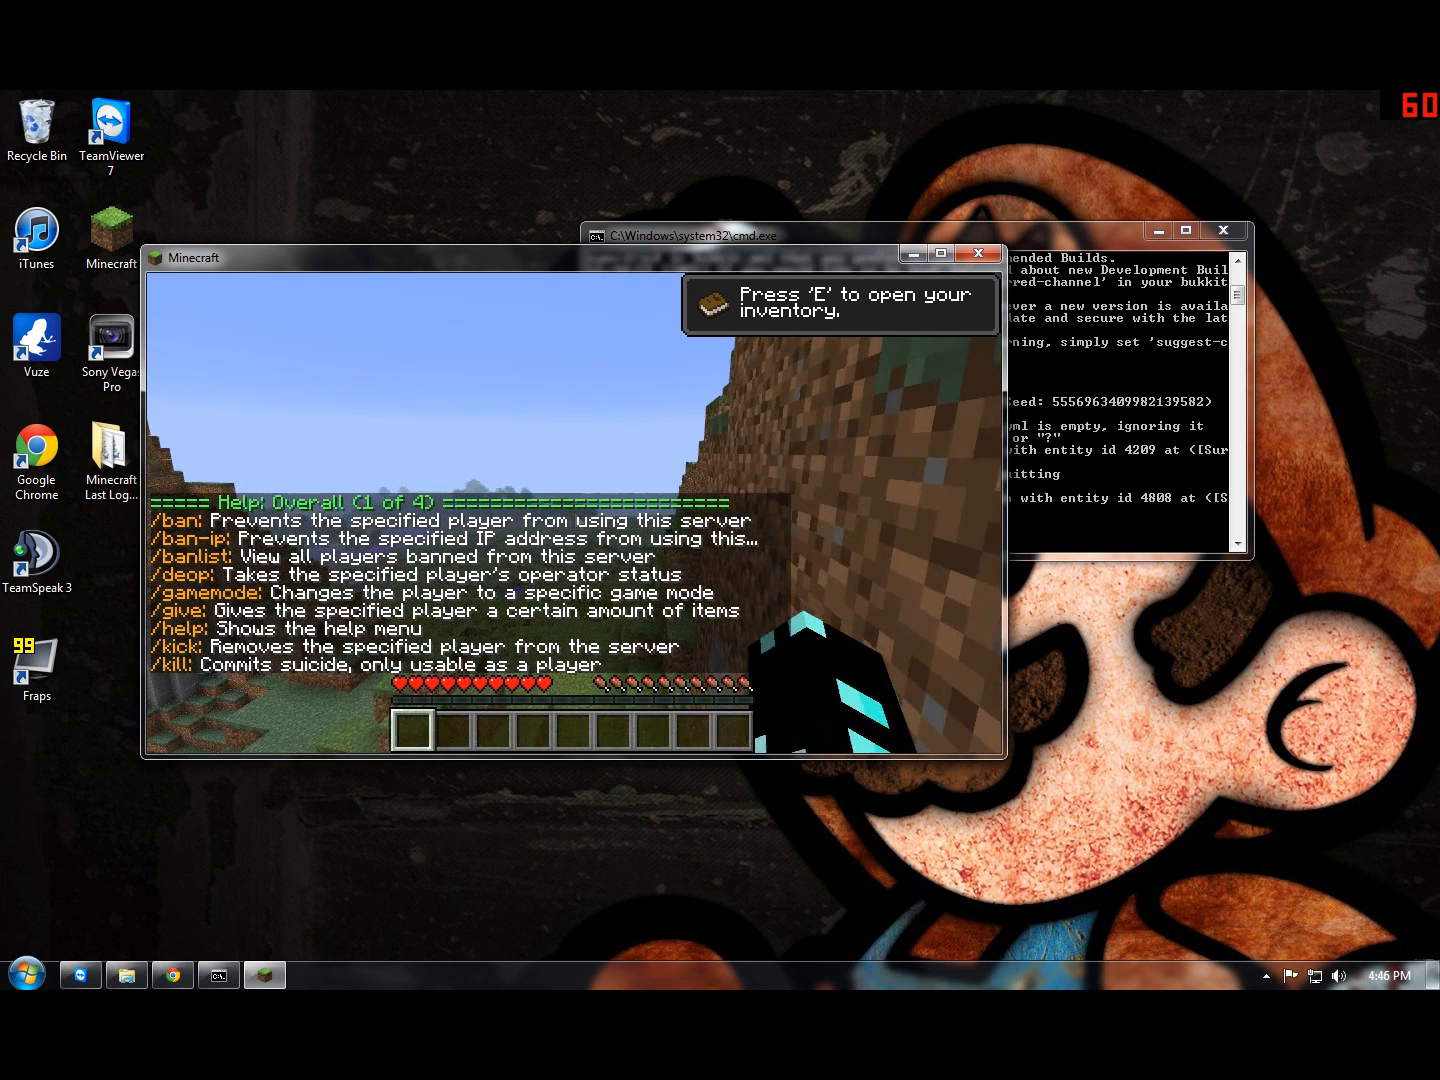
Step: Pause the game and switch back to the server console
{"action": "key", "text": "Escape"}
{"action": "left_click", "coordinate": [1101, 410]}
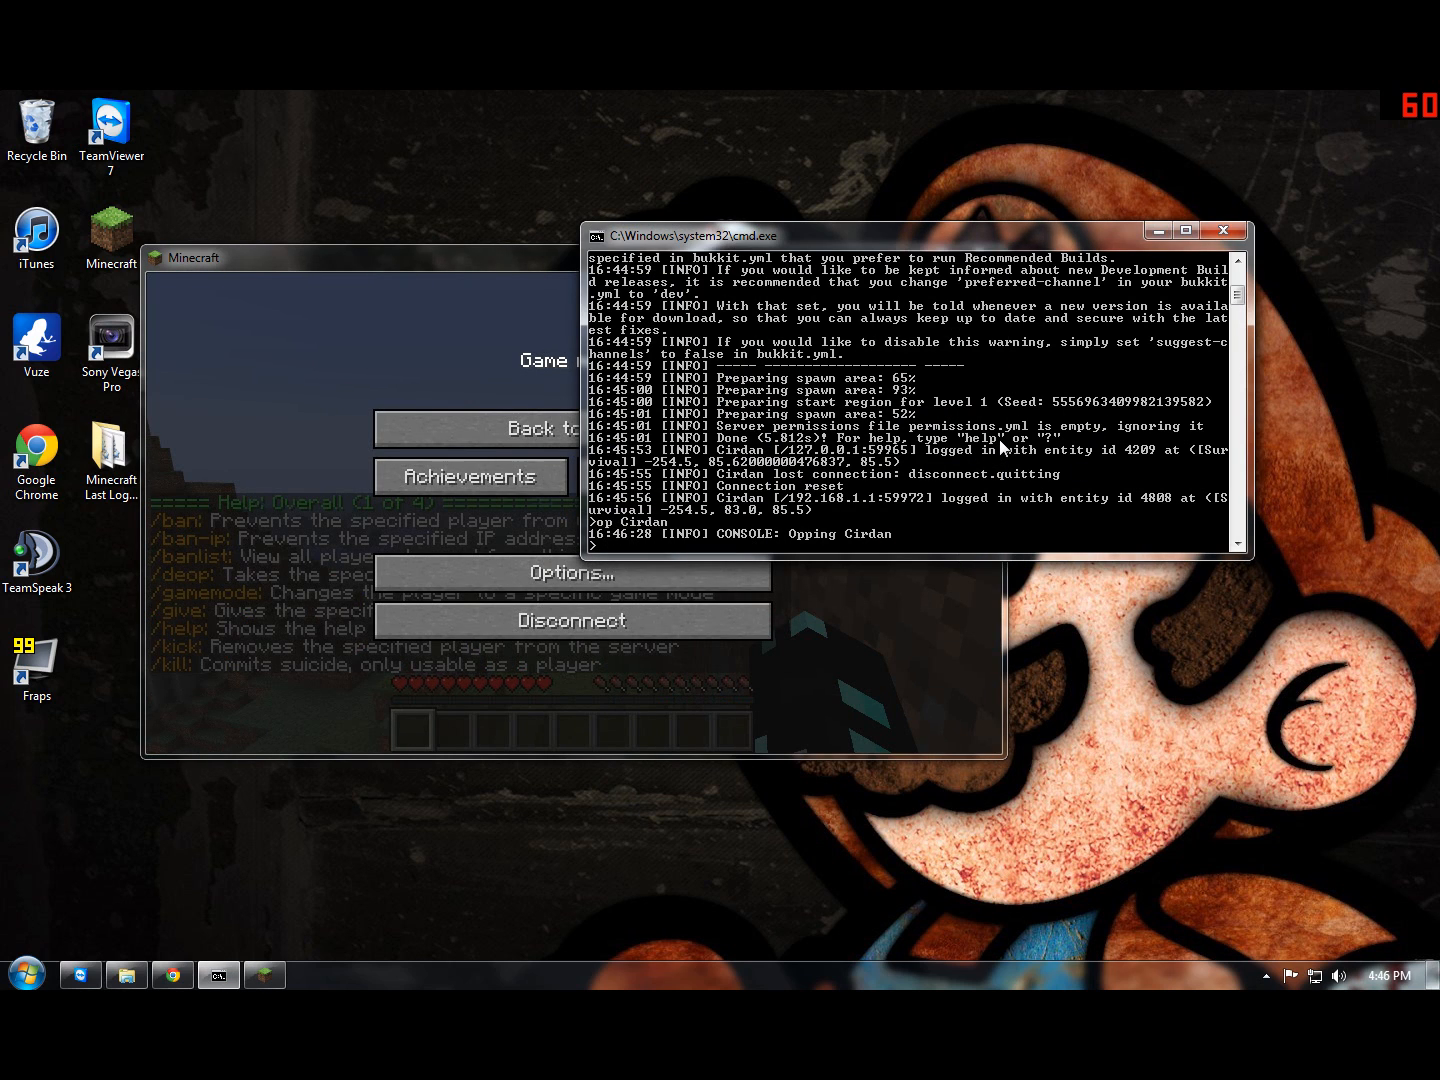